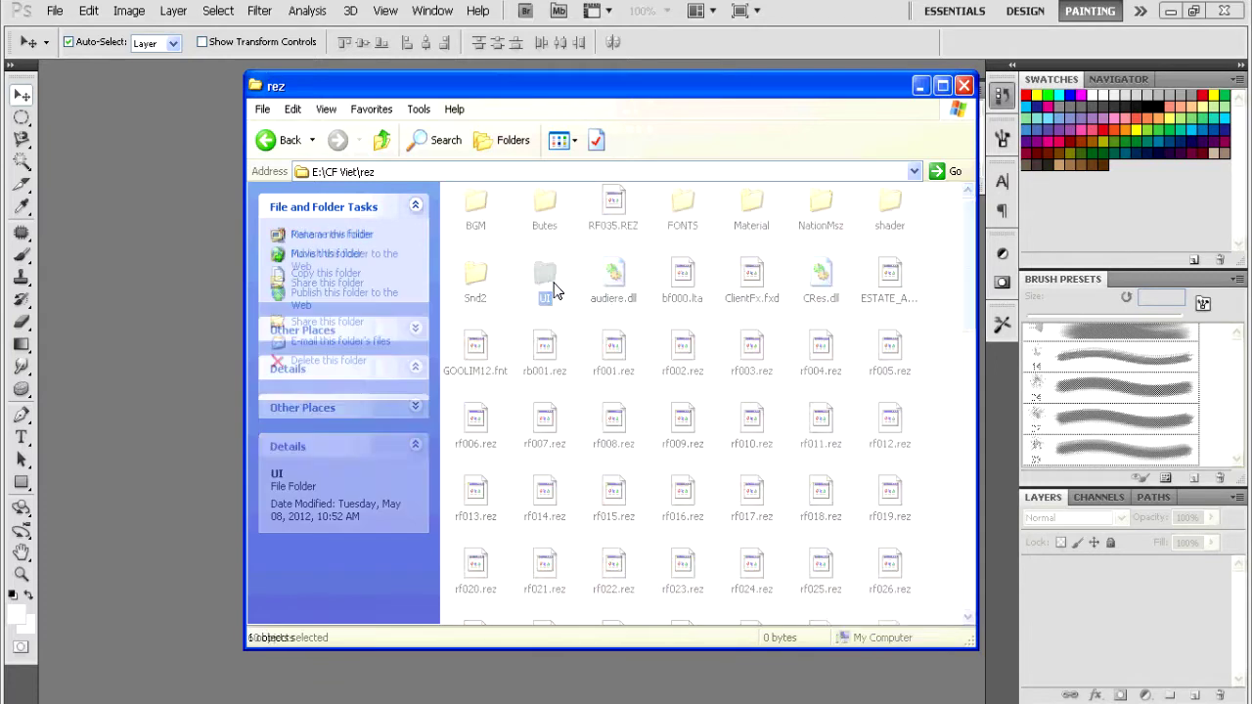
Step: Copy the UI_Login folder from E:\CF Viet\rez\UI into the Crossfire_source folder
scroll(533, 489, down, 3)
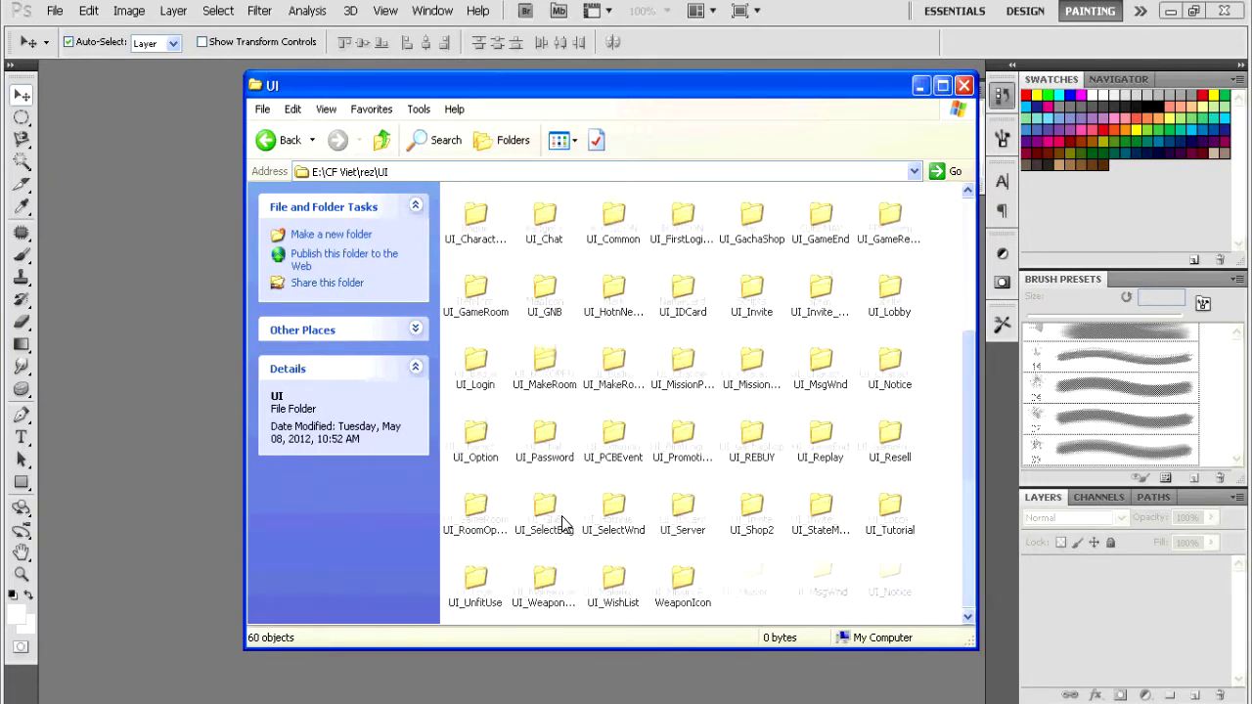
click(487, 358)
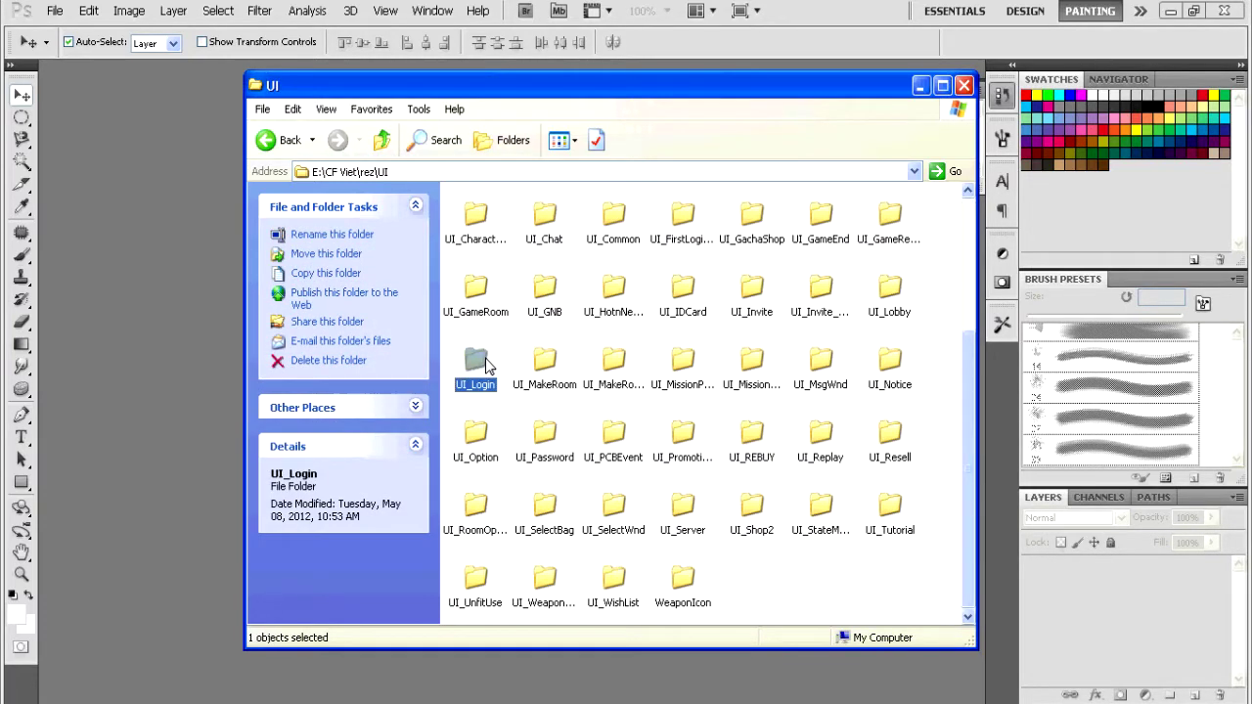
mouse_move(489, 365)
key(alt+Tab)
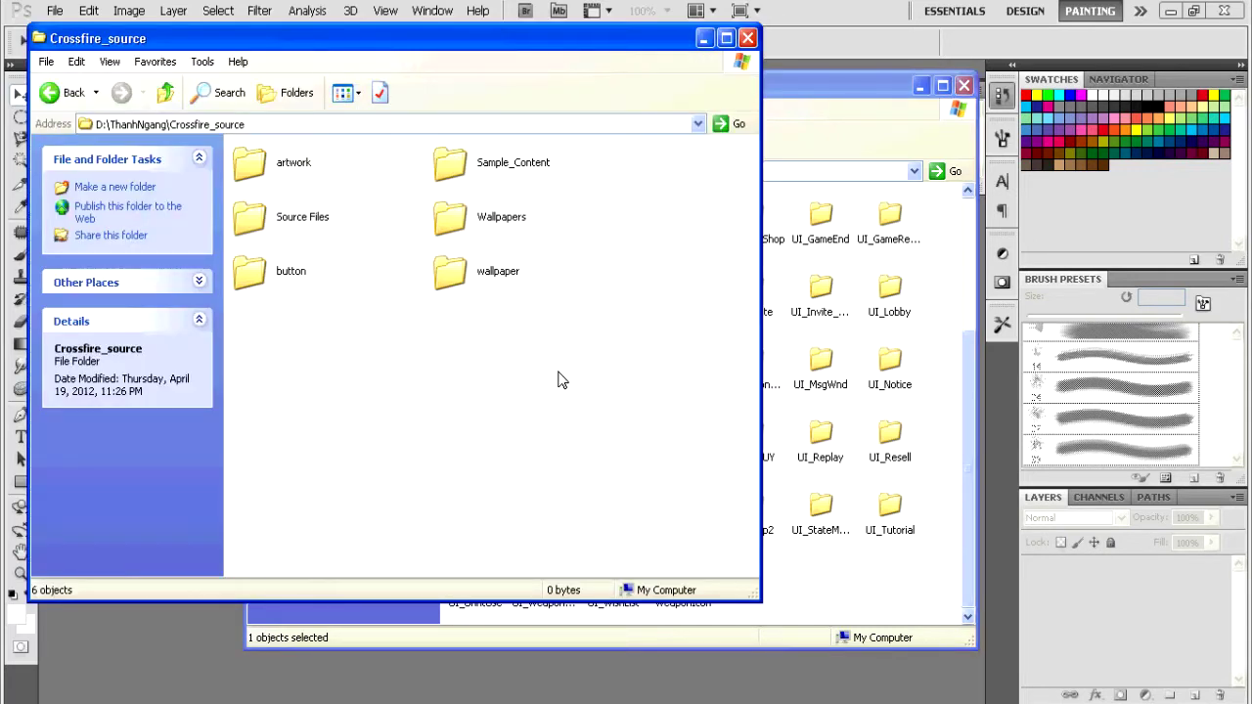
key(alt+Tab)
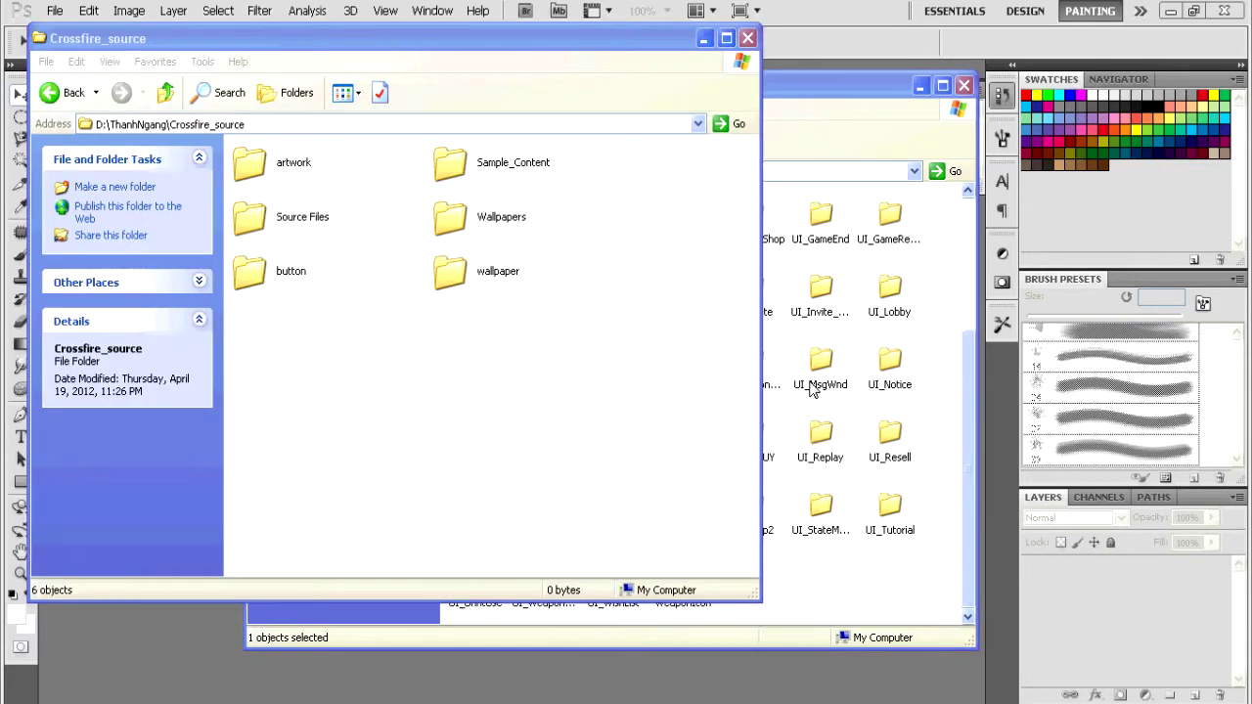
click(878, 579)
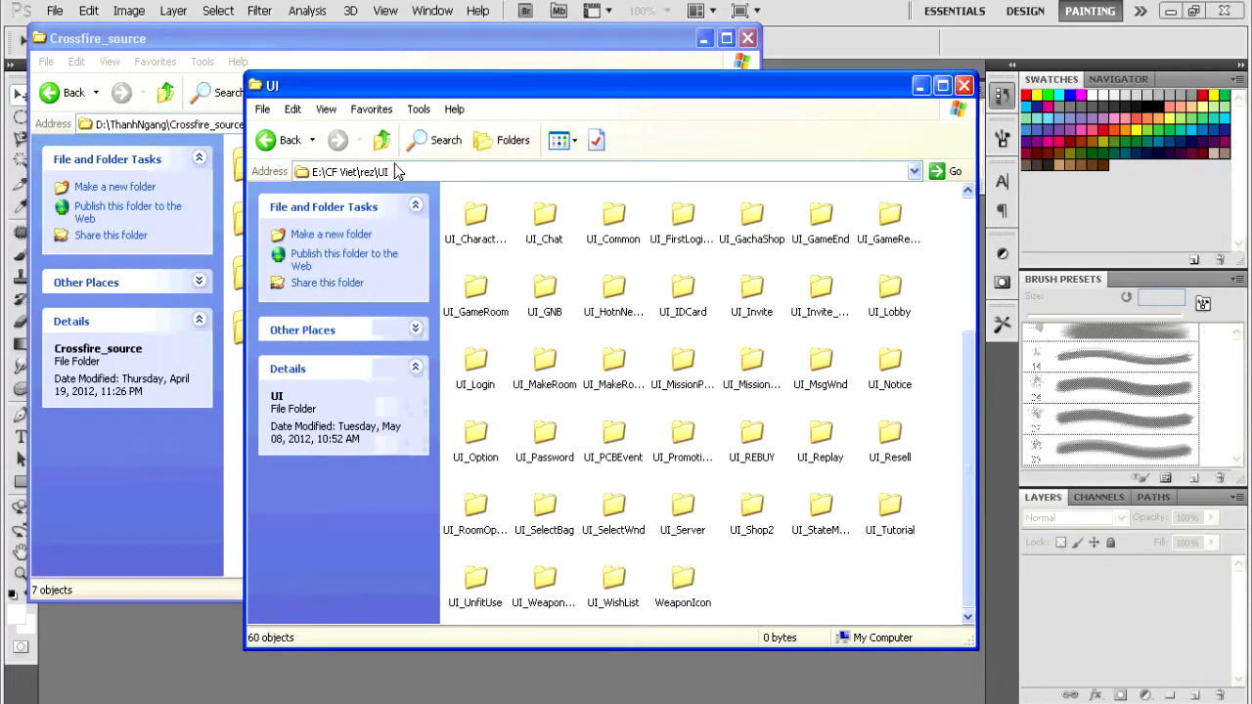
click(214, 468)
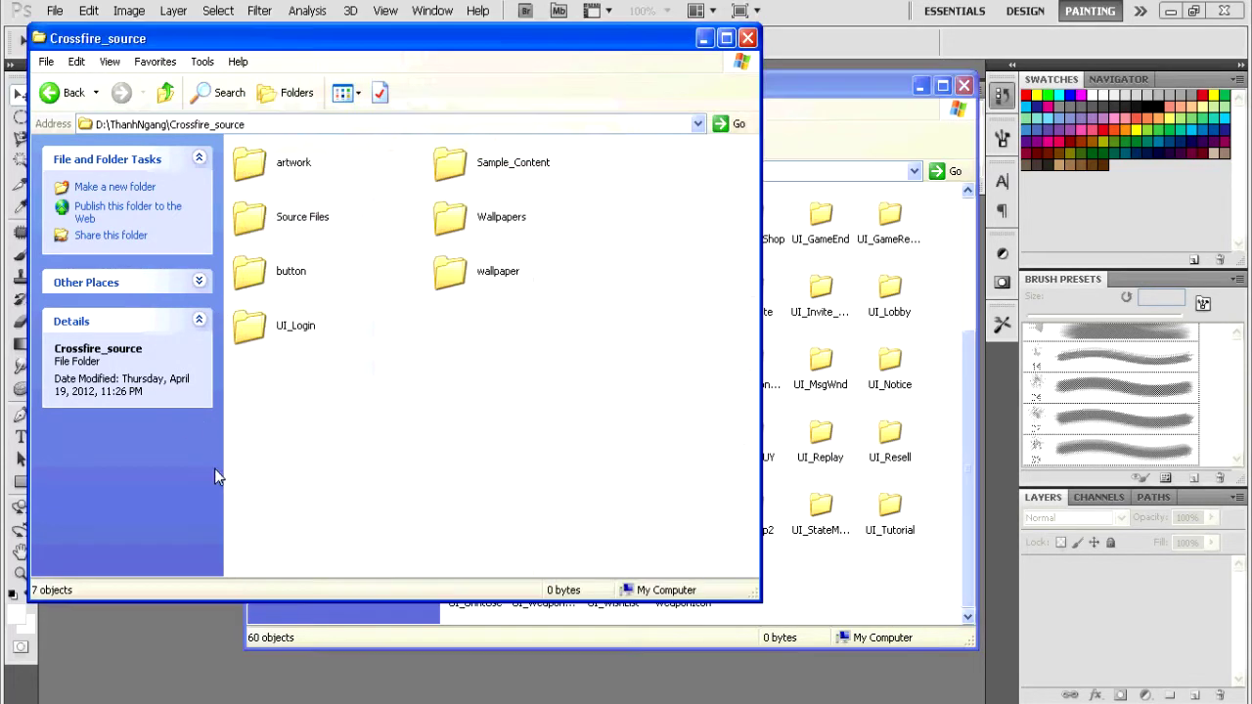
click(295, 327)
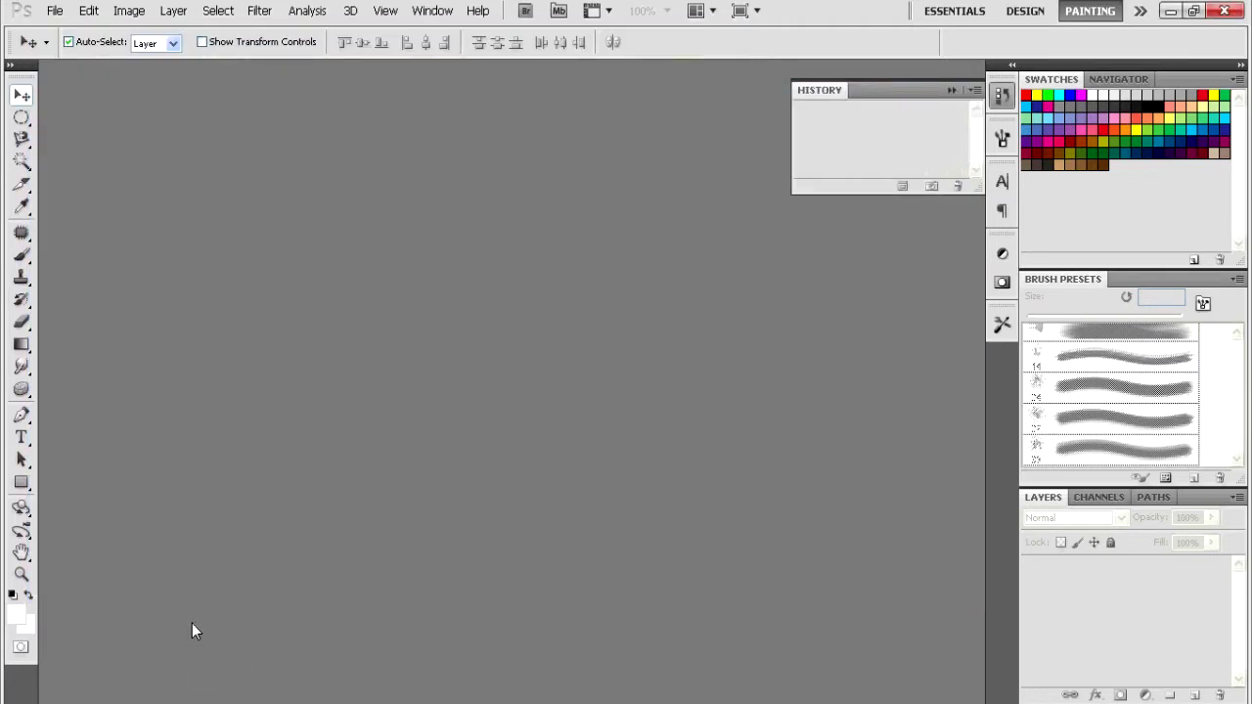
Step: Switch to Photoshop and open loginbg.tga from the UI_Login folder copied into Crossfire_source
click(56, 8)
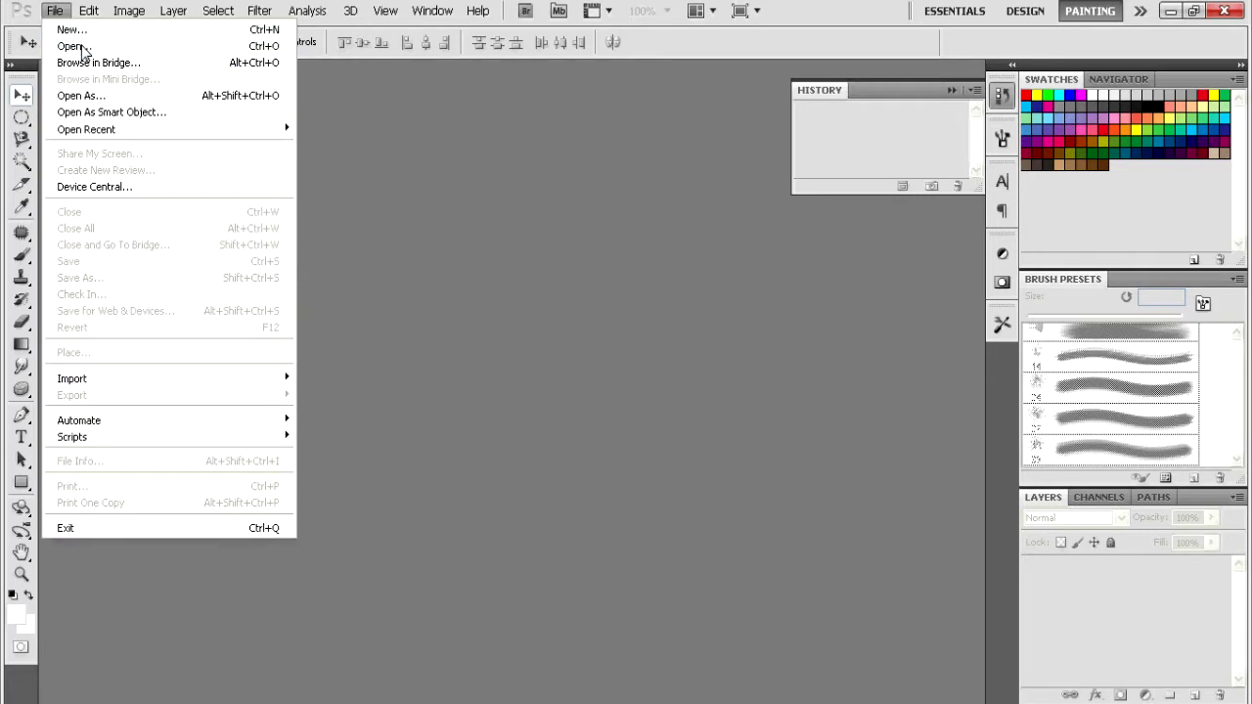
click(64, 45)
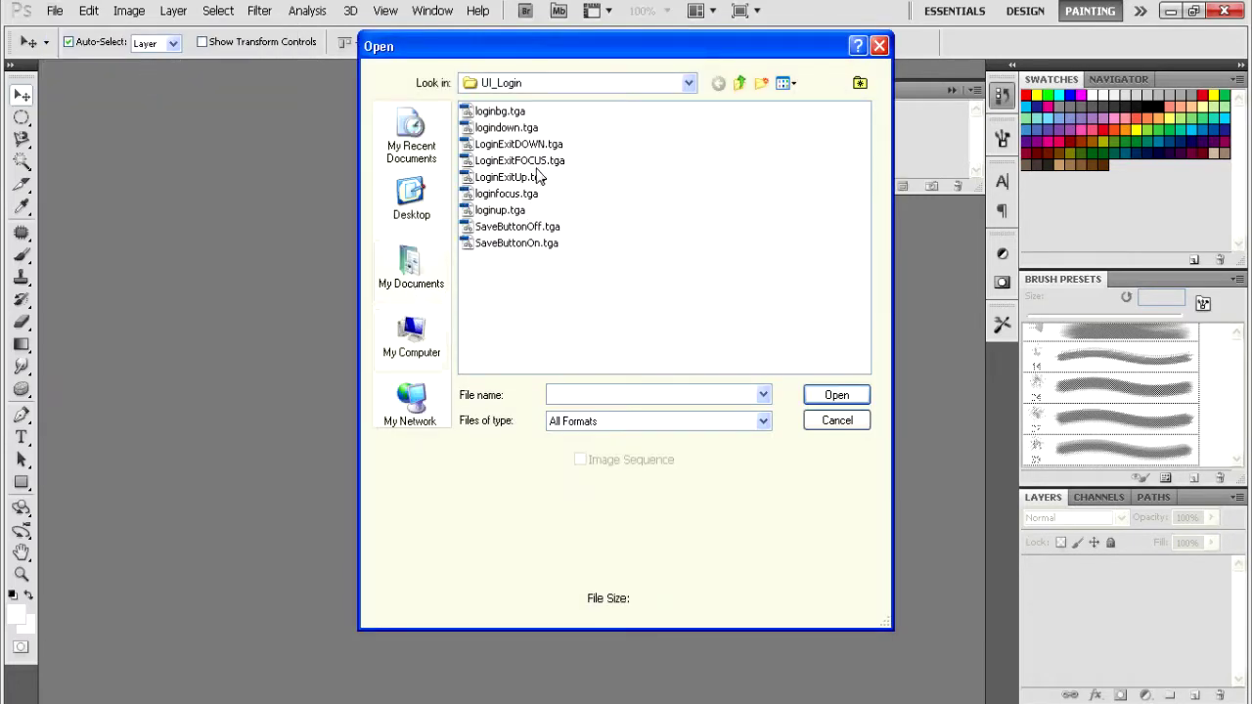
click(411, 338)
double_click(509, 122)
double_click(511, 128)
double_click(510, 128)
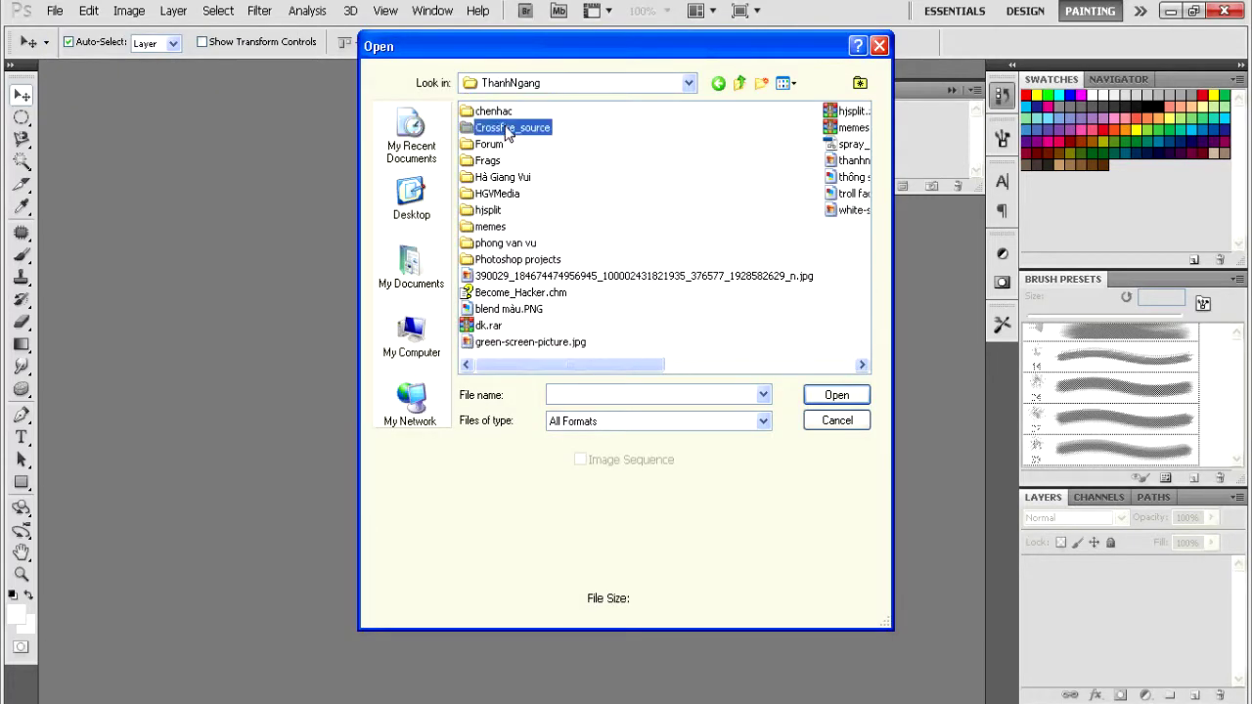
click(501, 111)
click(836, 394)
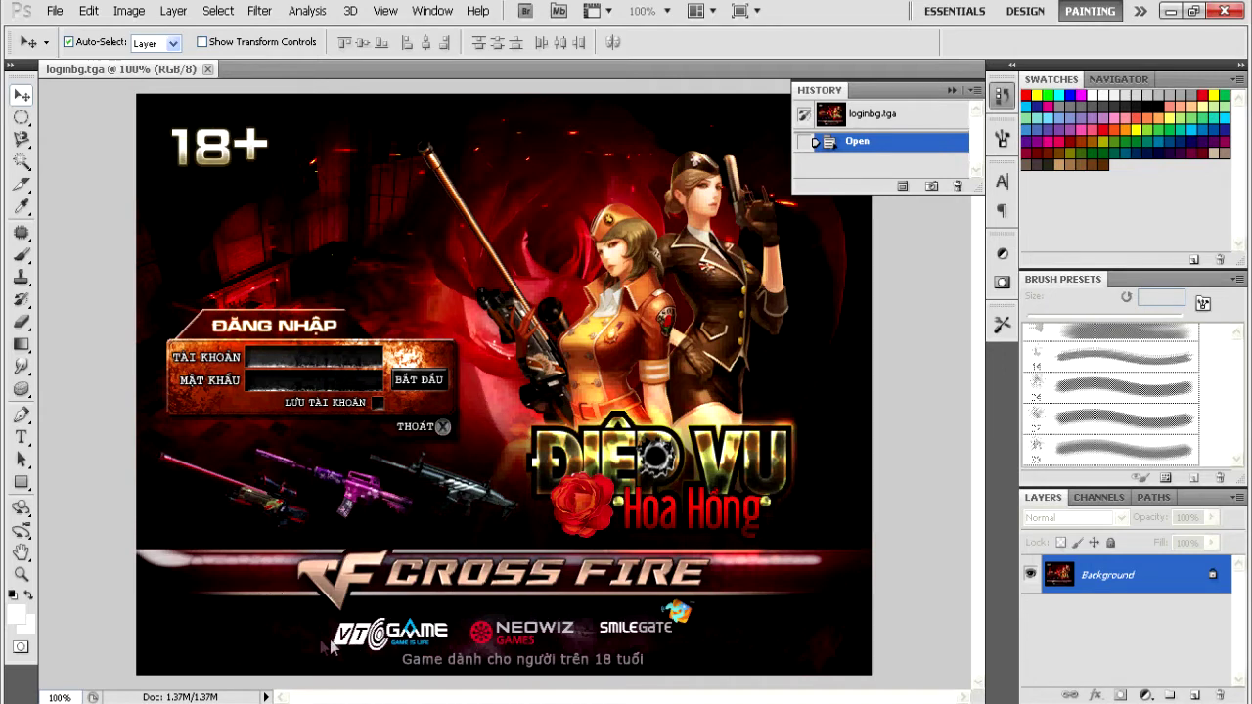
Step: Duplicate the Background layer, hide the original and make the copy the active layer
drag(1108, 580, 1196, 696)
click(1095, 614)
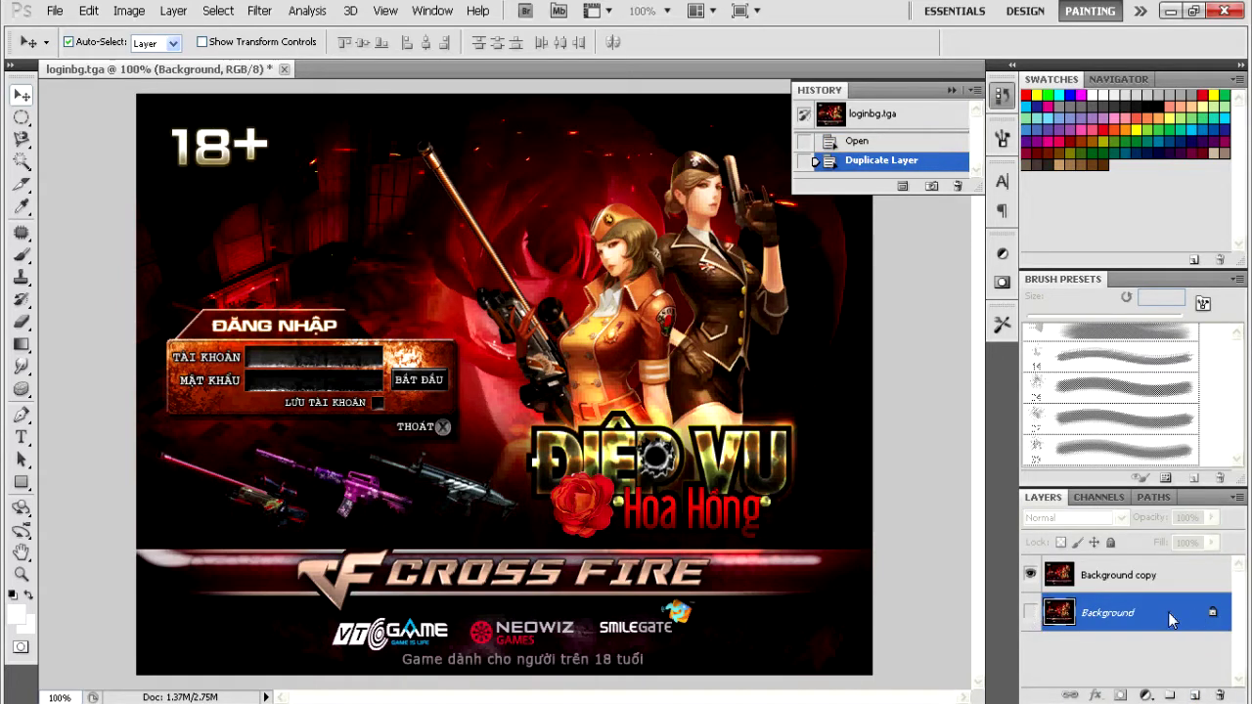
click(1123, 581)
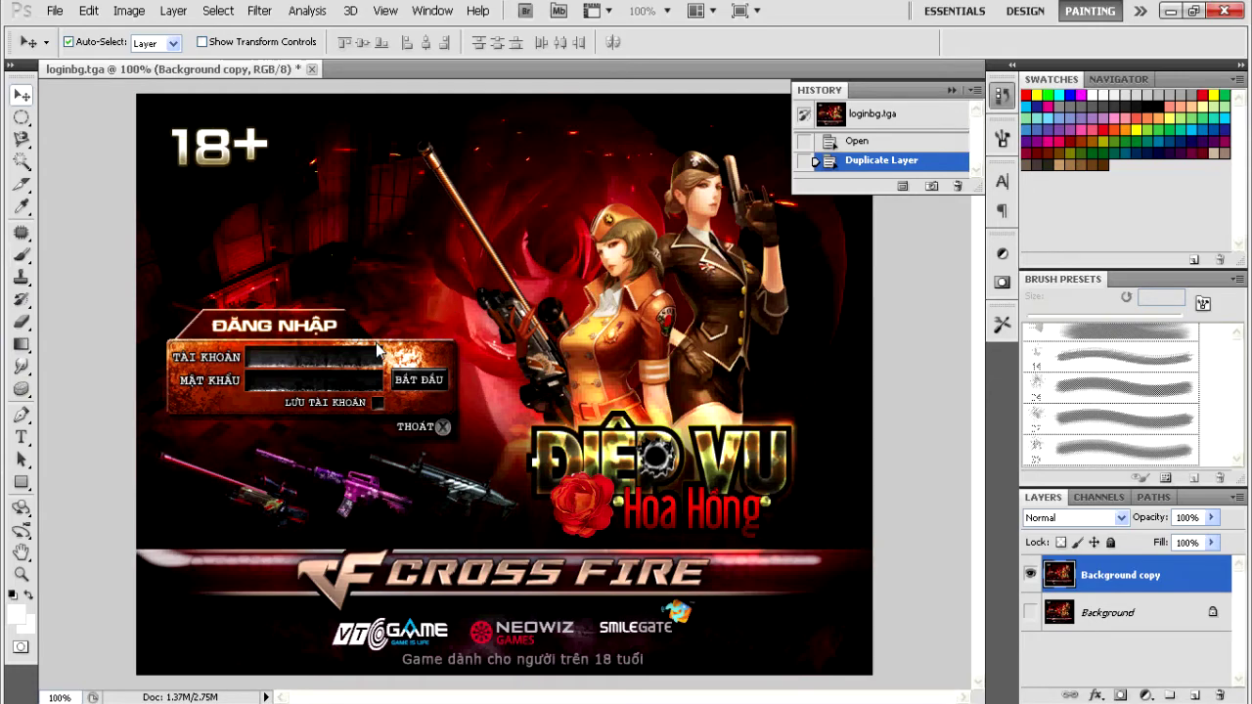
Step: Add a layer mask to the Background copy layer
scroll(352, 337, up, 1)
scroll(494, 340, down, 1)
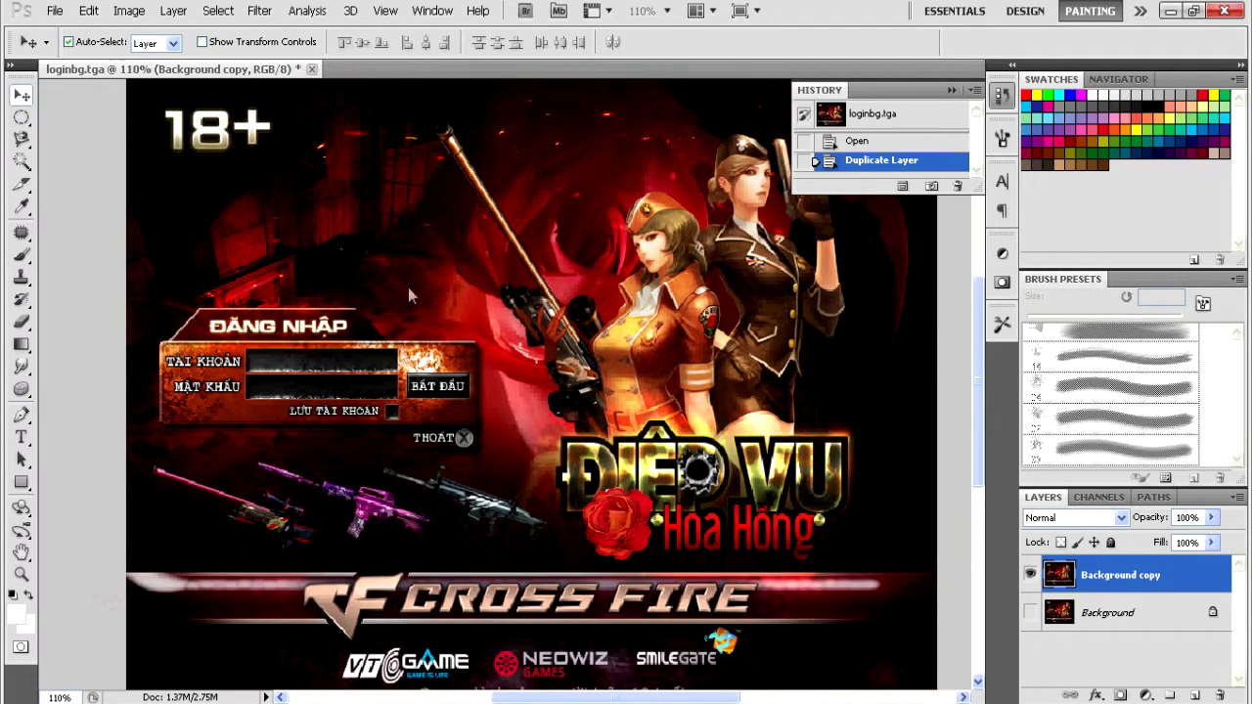
scroll(477, 348, up, 5)
drag(1124, 579, 1123, 696)
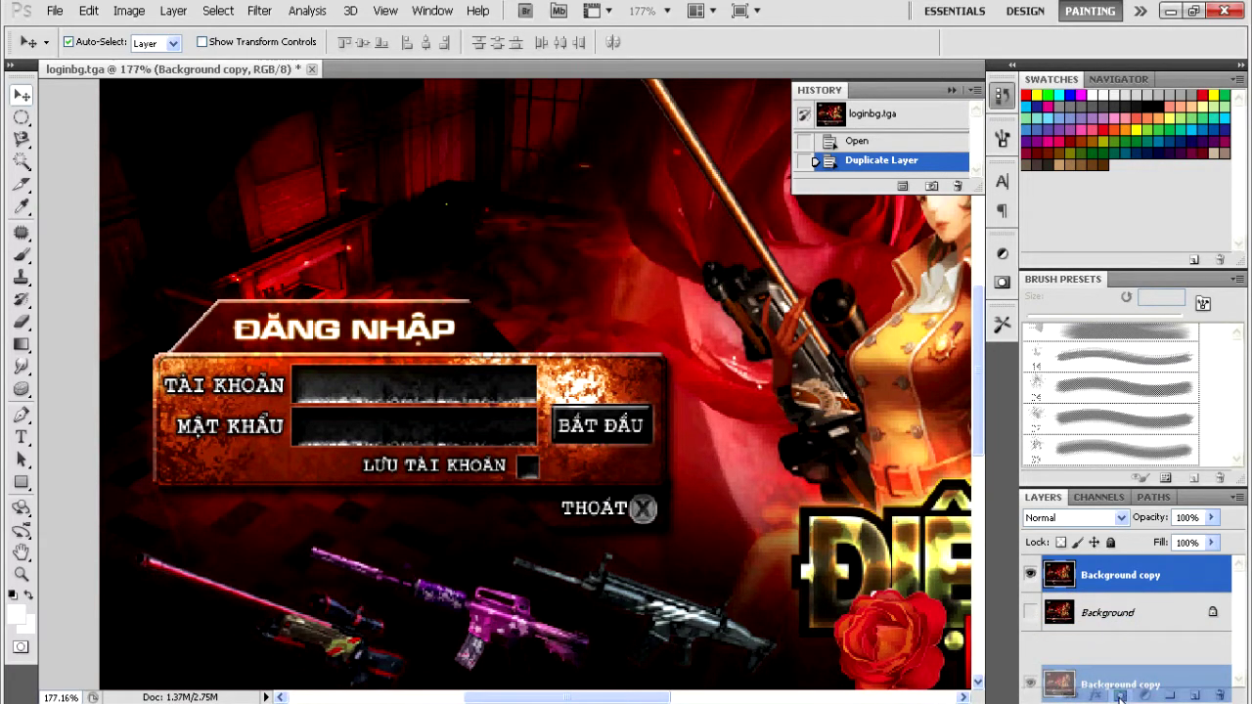
drag(1121, 697, 1120, 695)
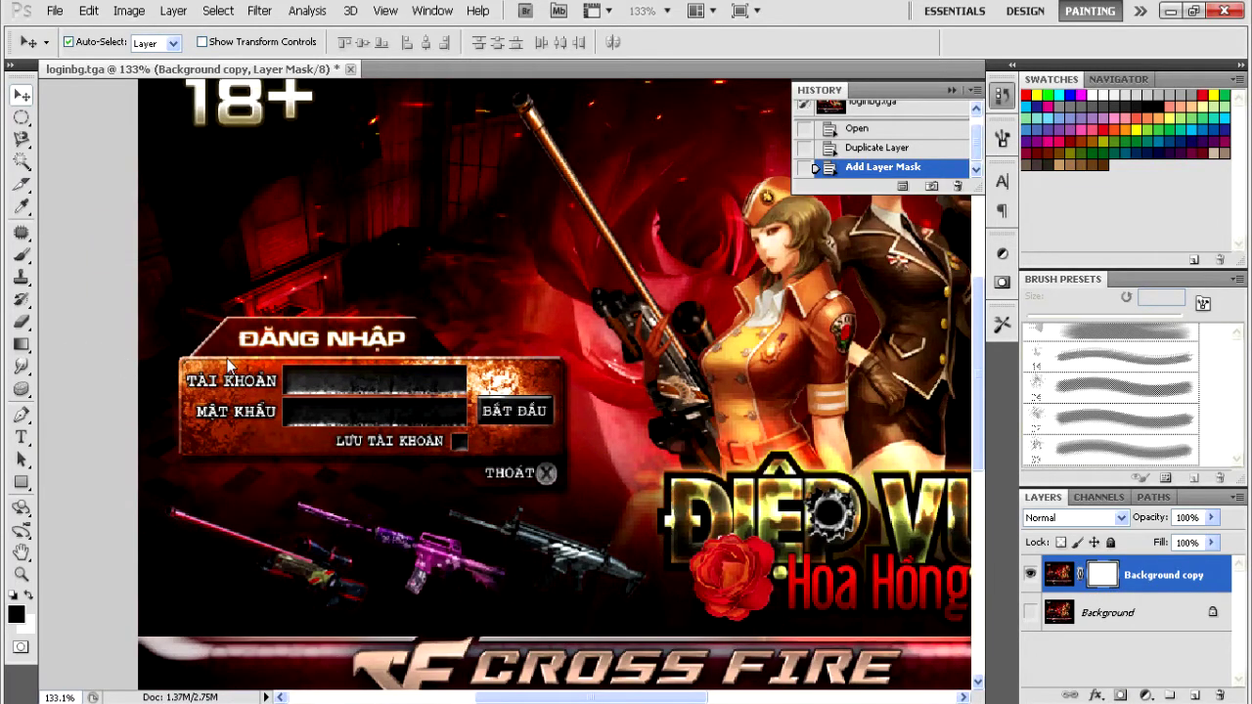
Step: With the Quick Selection tool, select the dark background above the login panel, excluding the ĐĂNG NHẬP header
scroll(142, 336, down, 3)
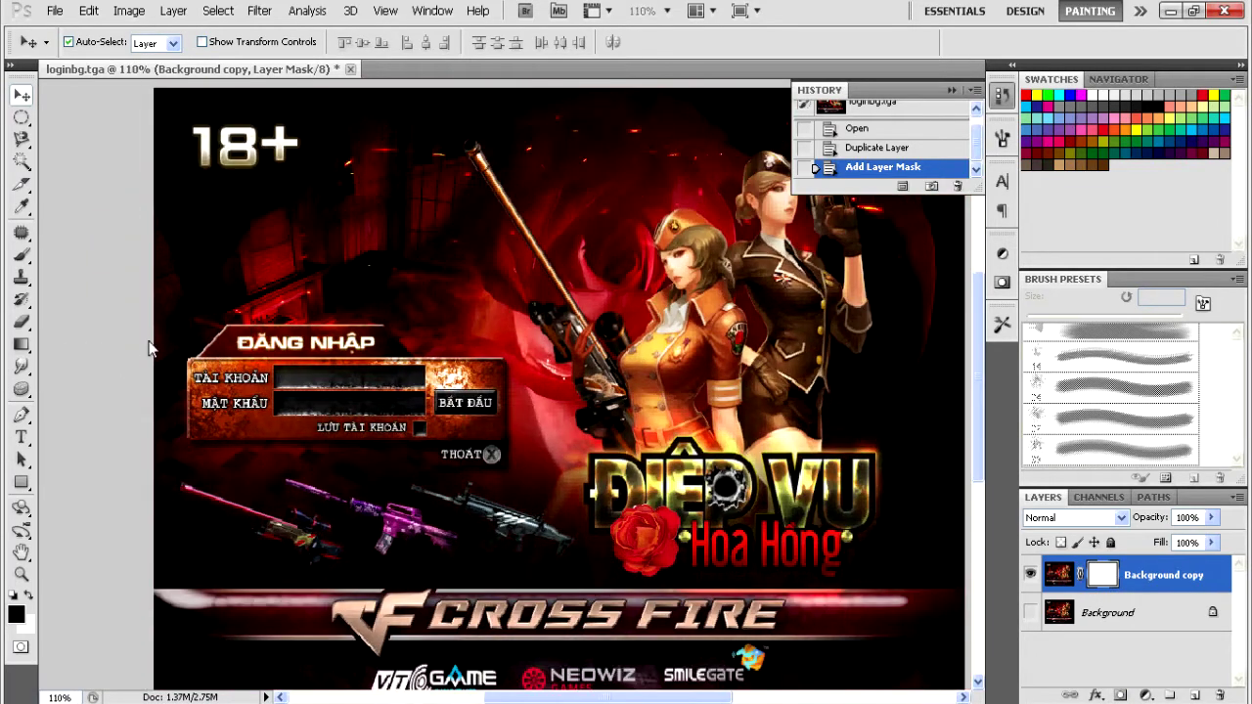
scroll(170, 389, up, 4)
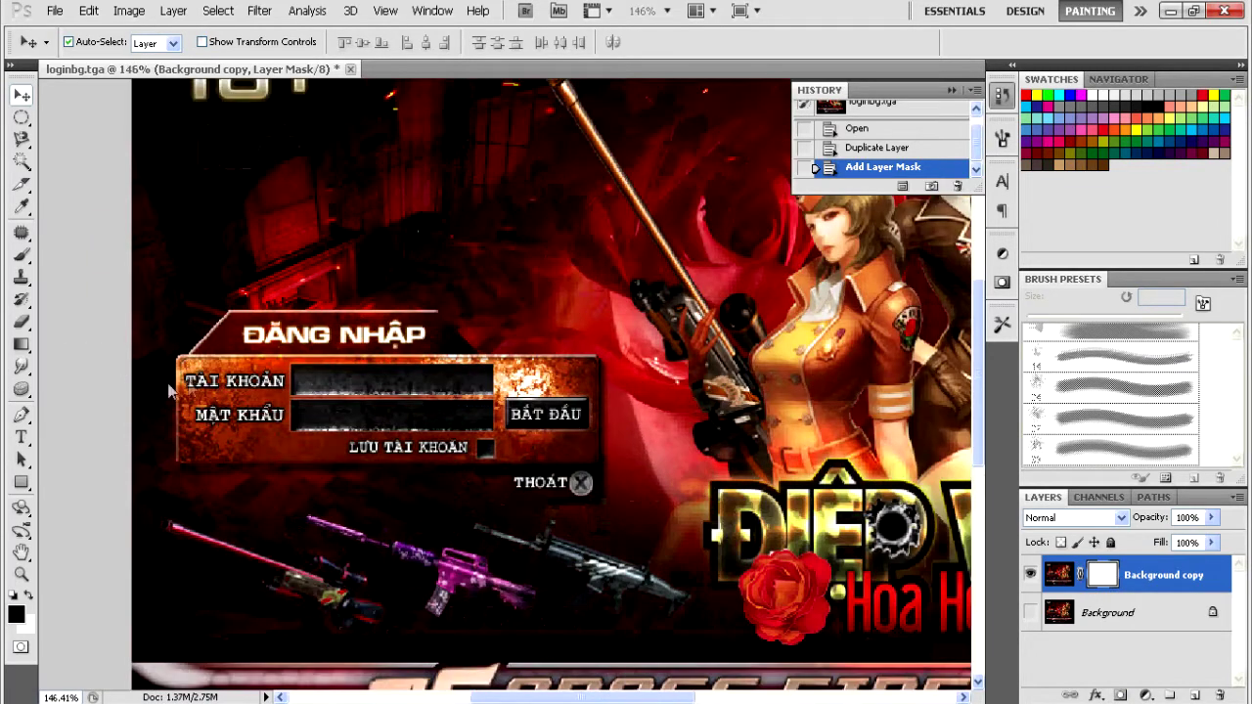
click(21, 162)
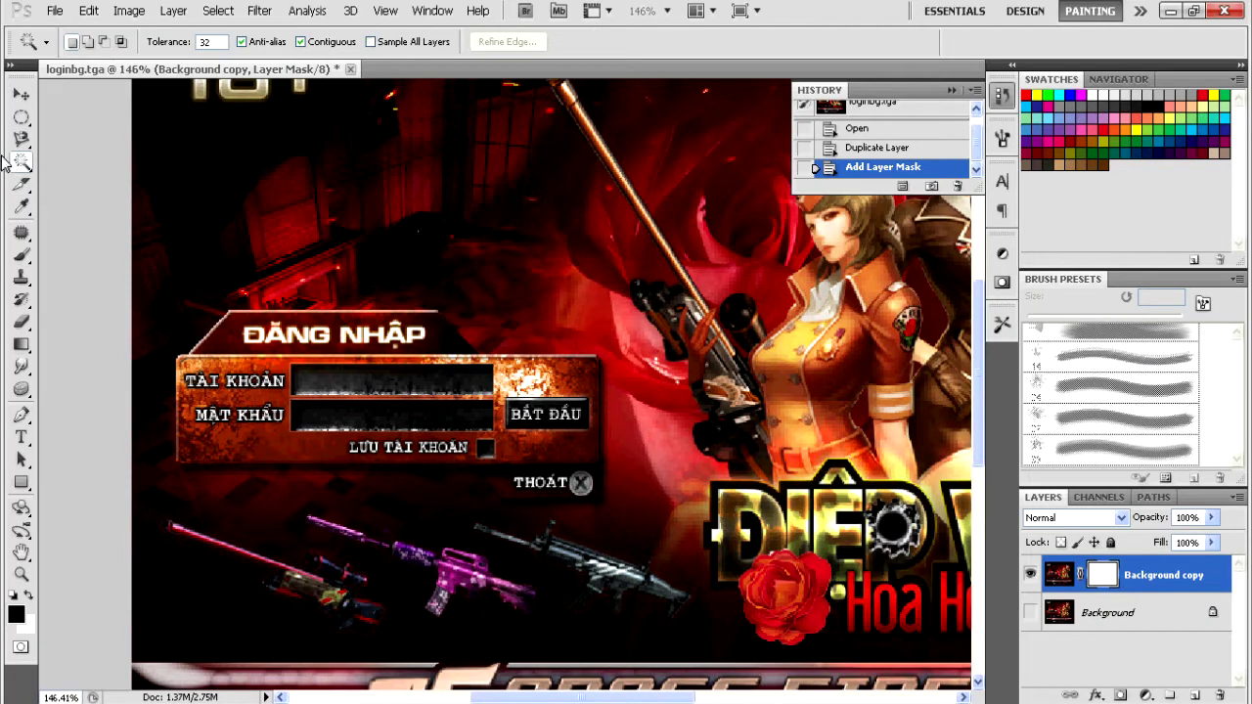
click(26, 165)
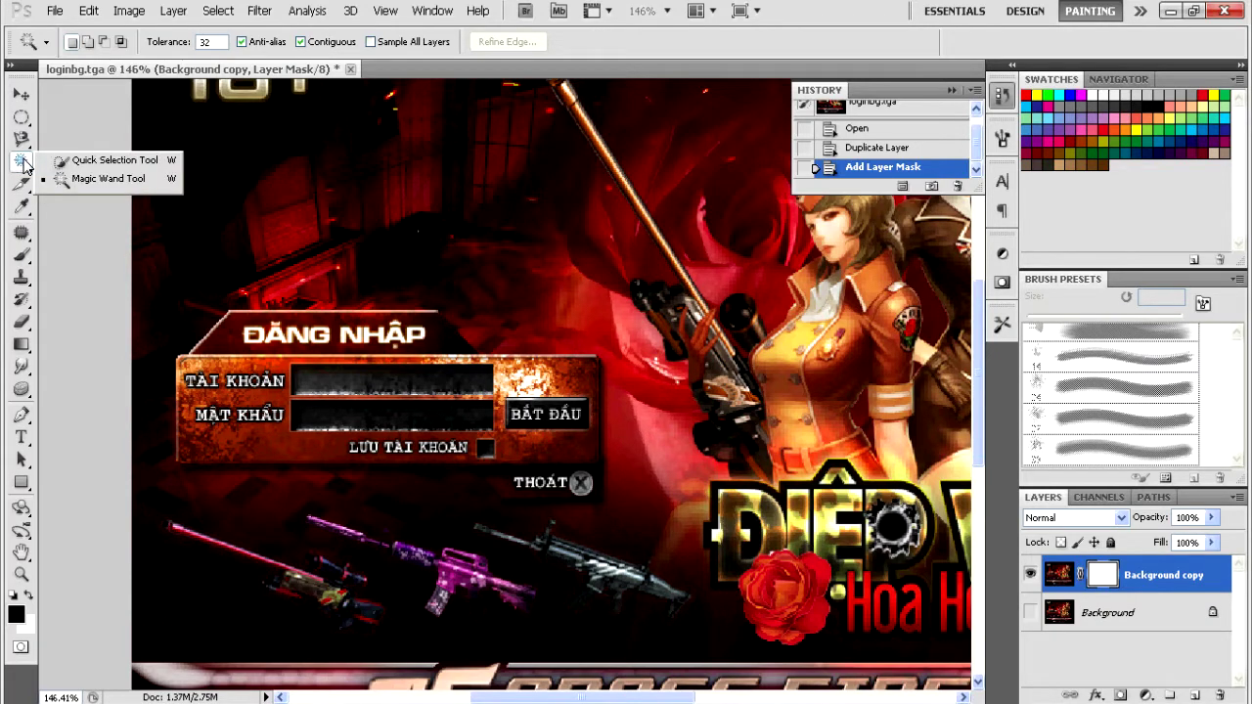
click(101, 161)
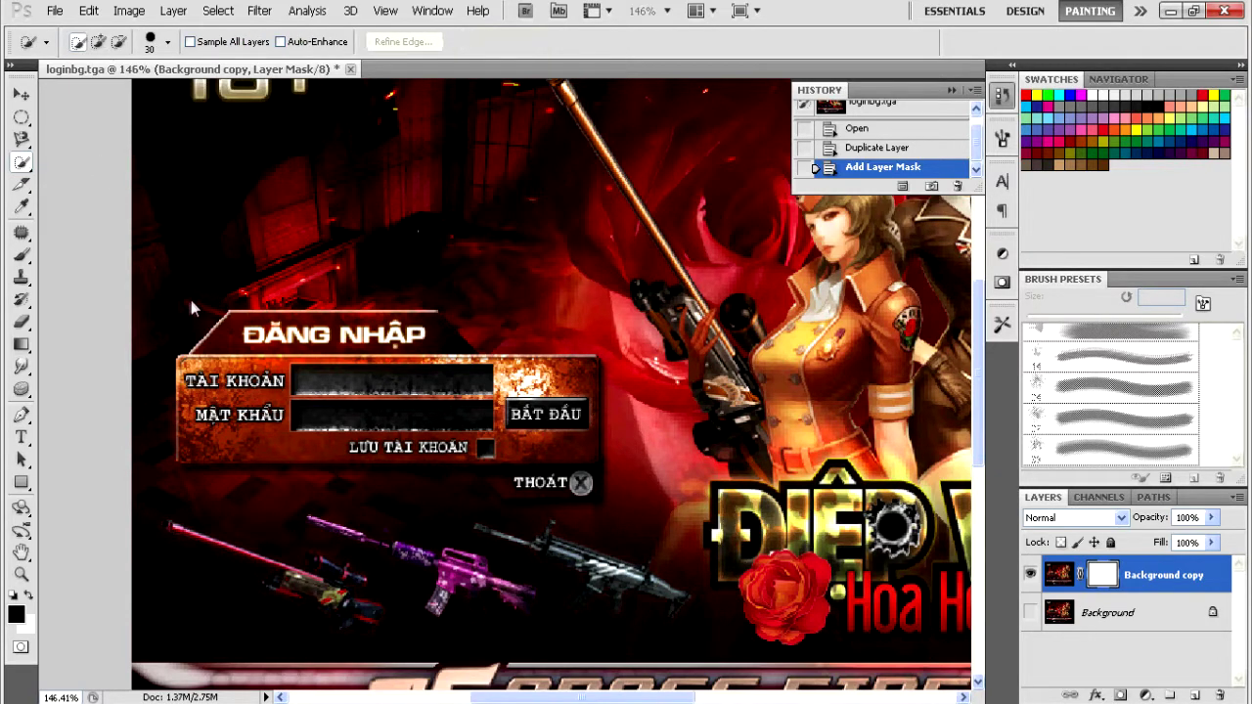
click(177, 324)
click(234, 292)
click(324, 287)
mouse_move(381, 287)
mouse_down()
mouse_move(440, 283)
mouse_move(491, 305)
mouse_up()
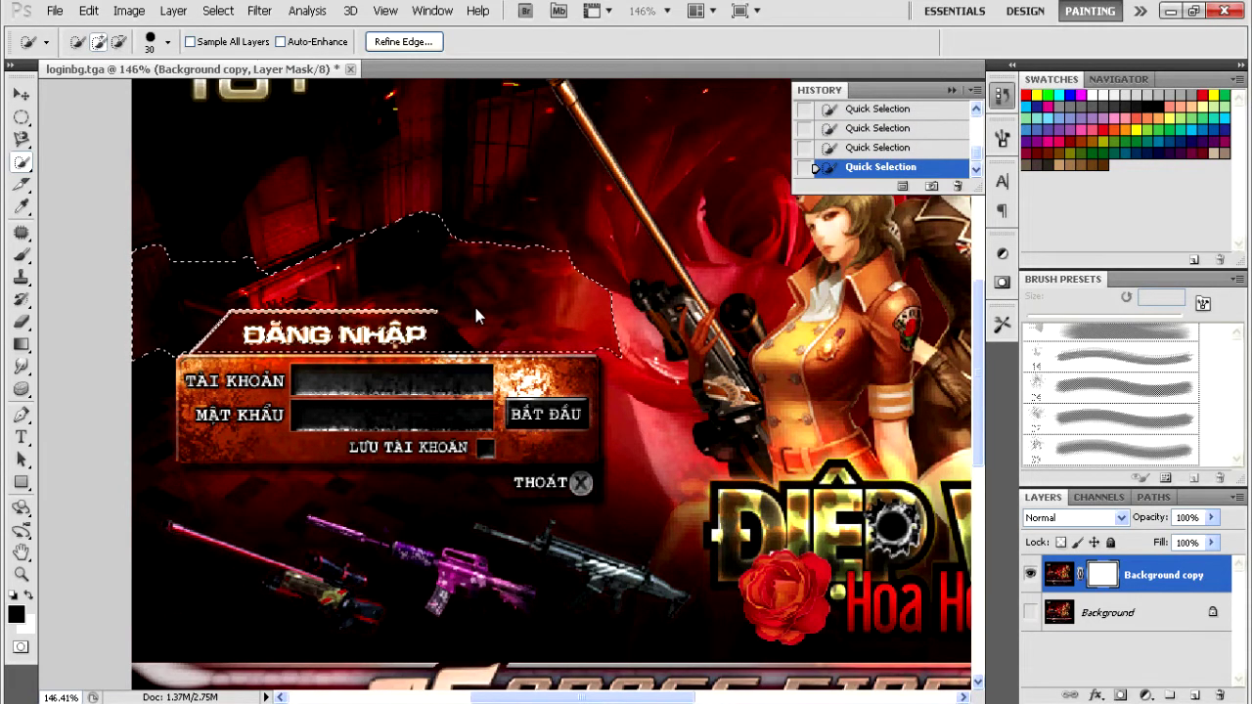
key(alt)
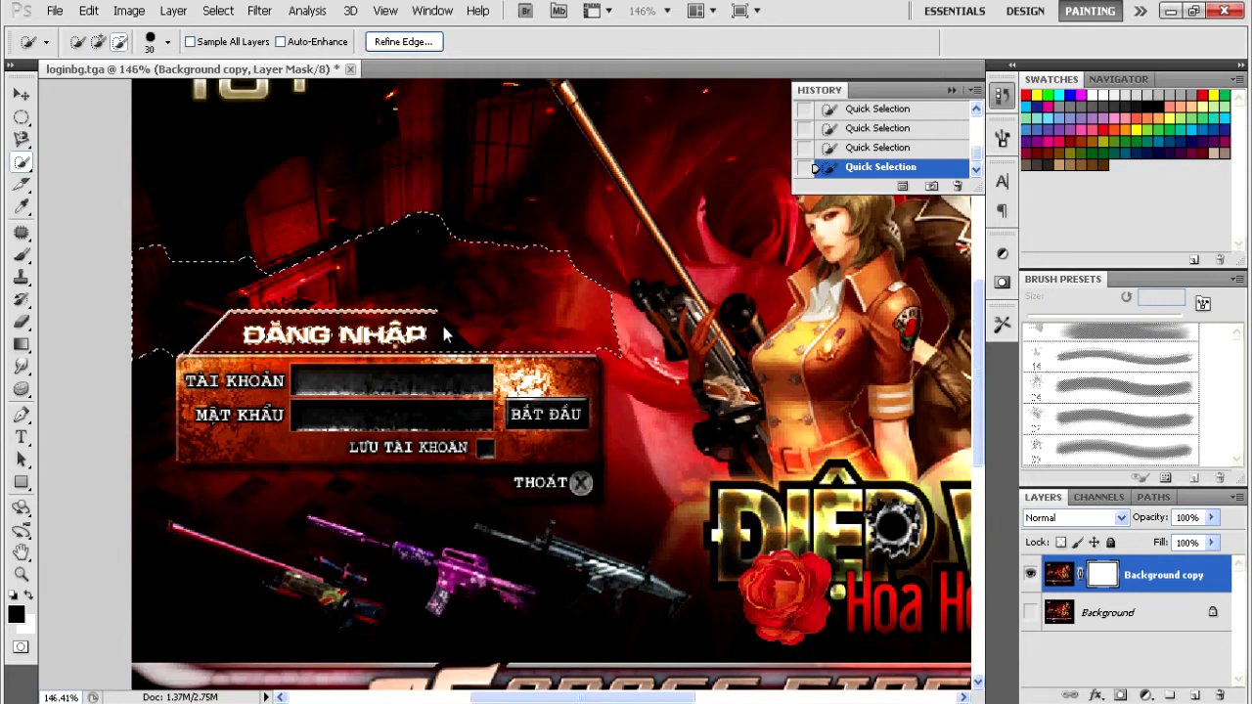
drag(452, 326, 227, 334)
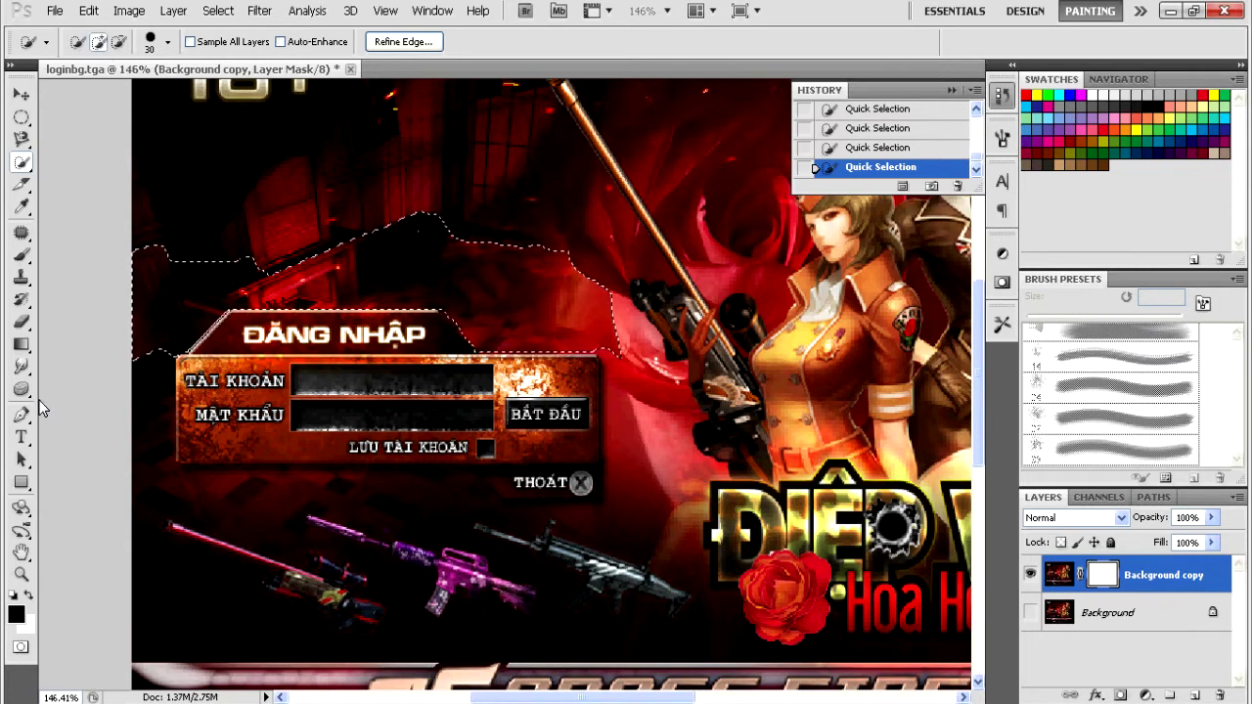
Step: Paint the selected area above the login panel black on the layer mask with a hard round 72 px brush
click(23, 257)
right_click(457, 304)
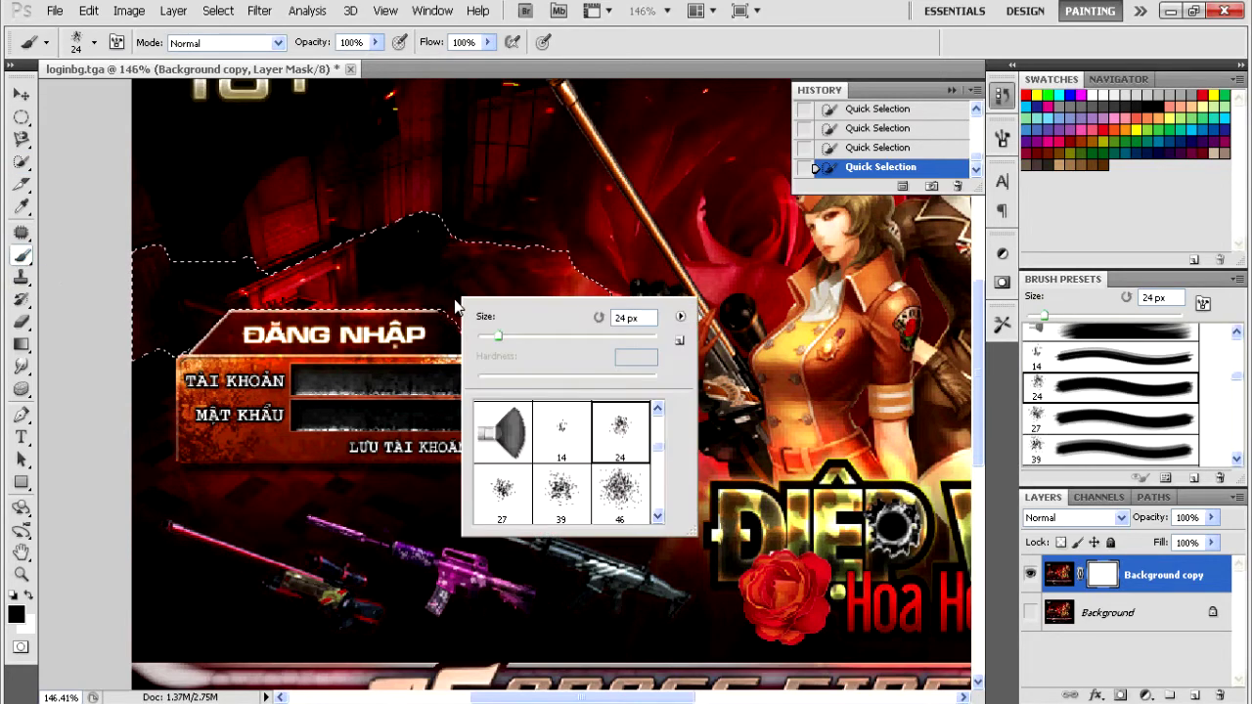
scroll(594, 442, up, 10)
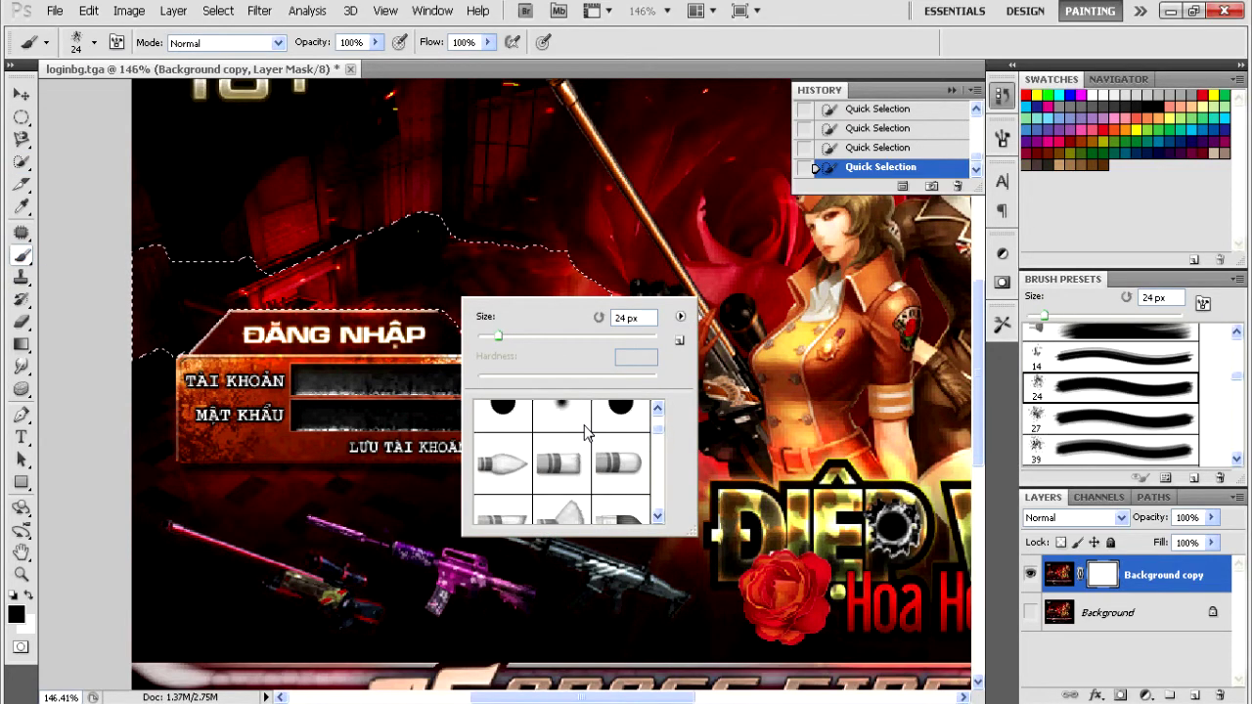
click(561, 417)
drag(517, 343, 530, 342)
click(442, 298)
click(435, 284)
mouse_move(355, 286)
mouse_down()
mouse_move(159, 284)
mouse_move(140, 262)
mouse_move(428, 238)
mouse_move(574, 318)
mouse_move(457, 308)
mouse_move(614, 332)
mouse_move(578, 350)
mouse_up()
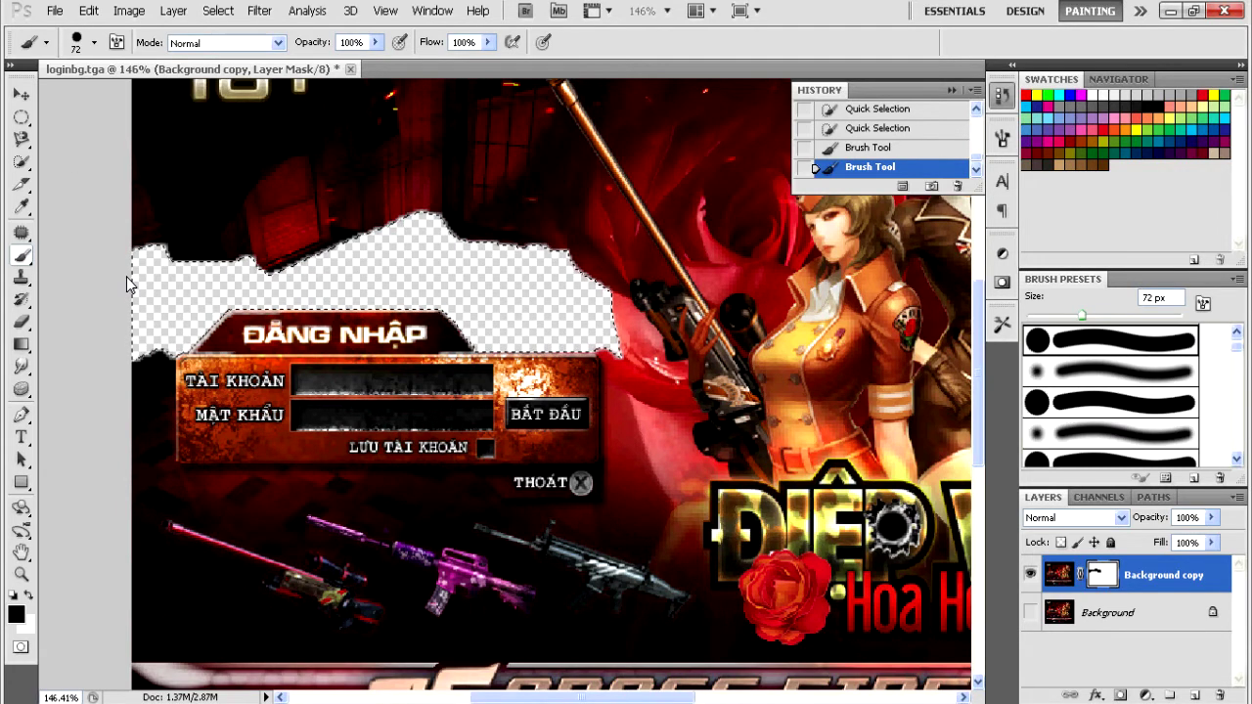
Step: Quick-select the red background between the login panel and the female characters, leaving out the THOÁT button
click(21, 162)
drag(680, 393, 626, 367)
click(631, 414)
click(634, 450)
click(635, 492)
click(612, 534)
key(alt)
alt+click(582, 483)
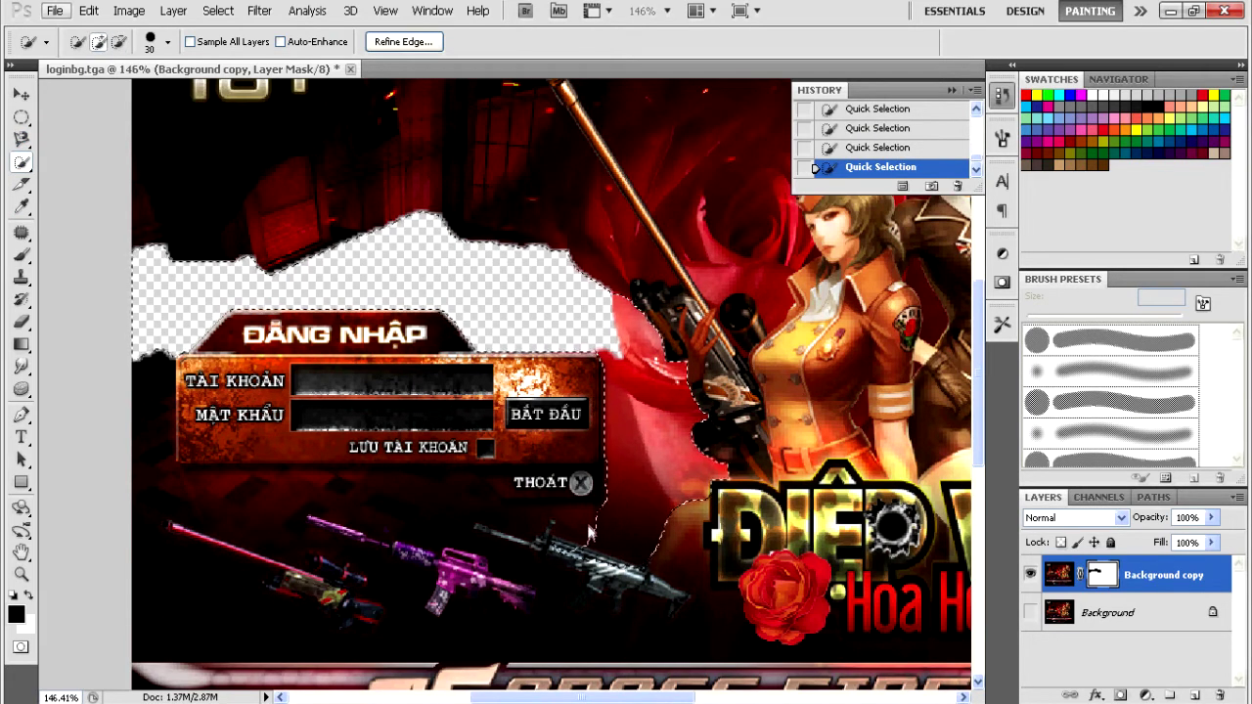
Step: Extend the selection over the guns below the login panel, excluding the panel's lower edge, and paint the selected area black on the mask
click(546, 539)
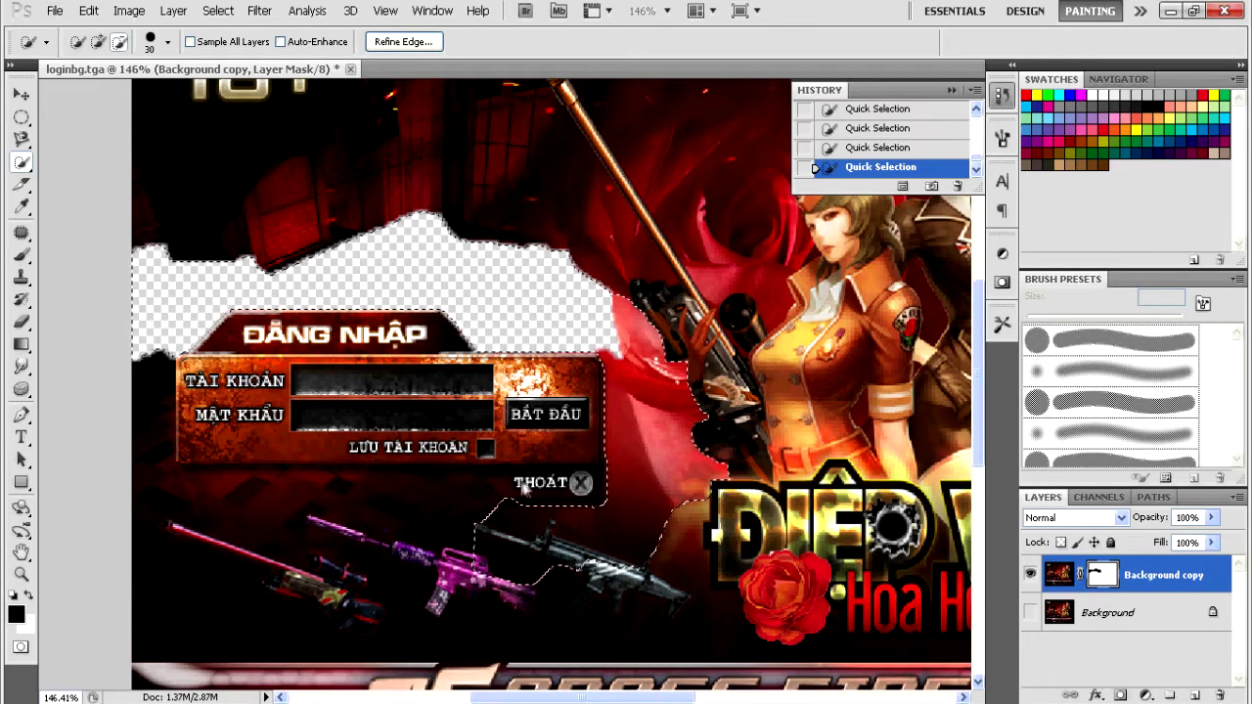
click(452, 495)
alt+click(425, 457)
drag(354, 459, 166, 474)
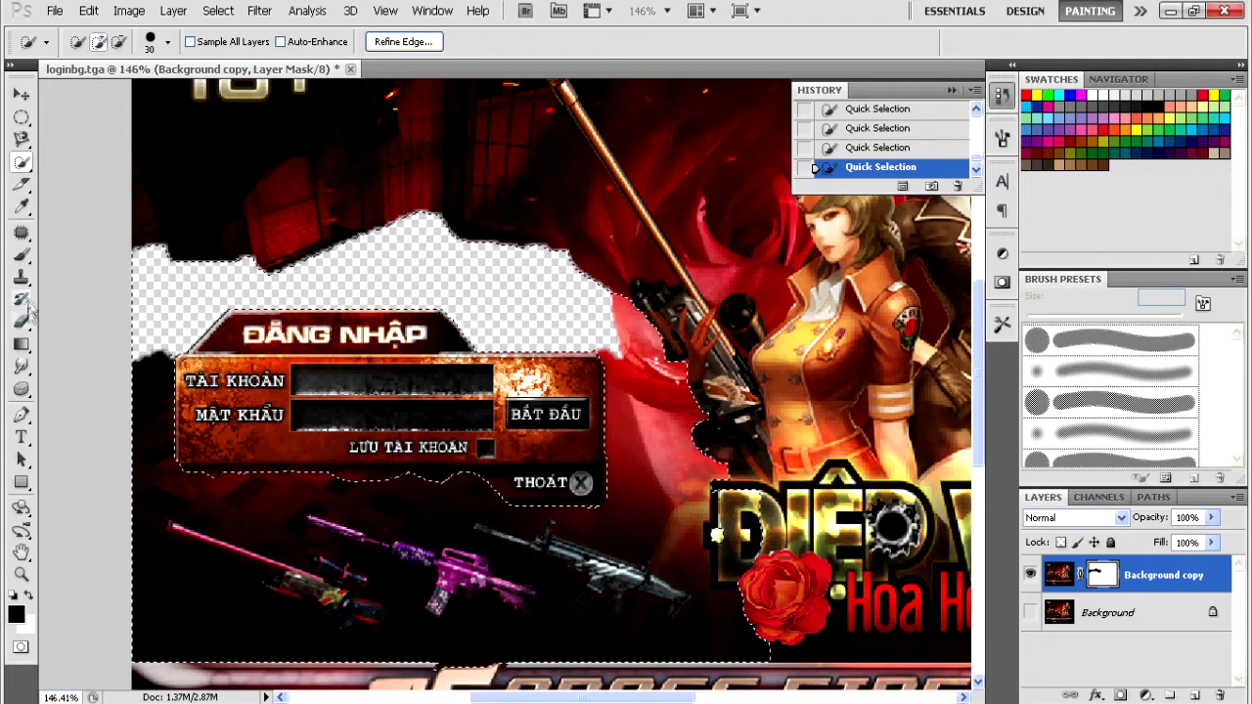
key(b)
mouse_move(147, 548)
mouse_down()
mouse_move(724, 586)
mouse_move(617, 322)
mouse_move(411, 645)
mouse_up()
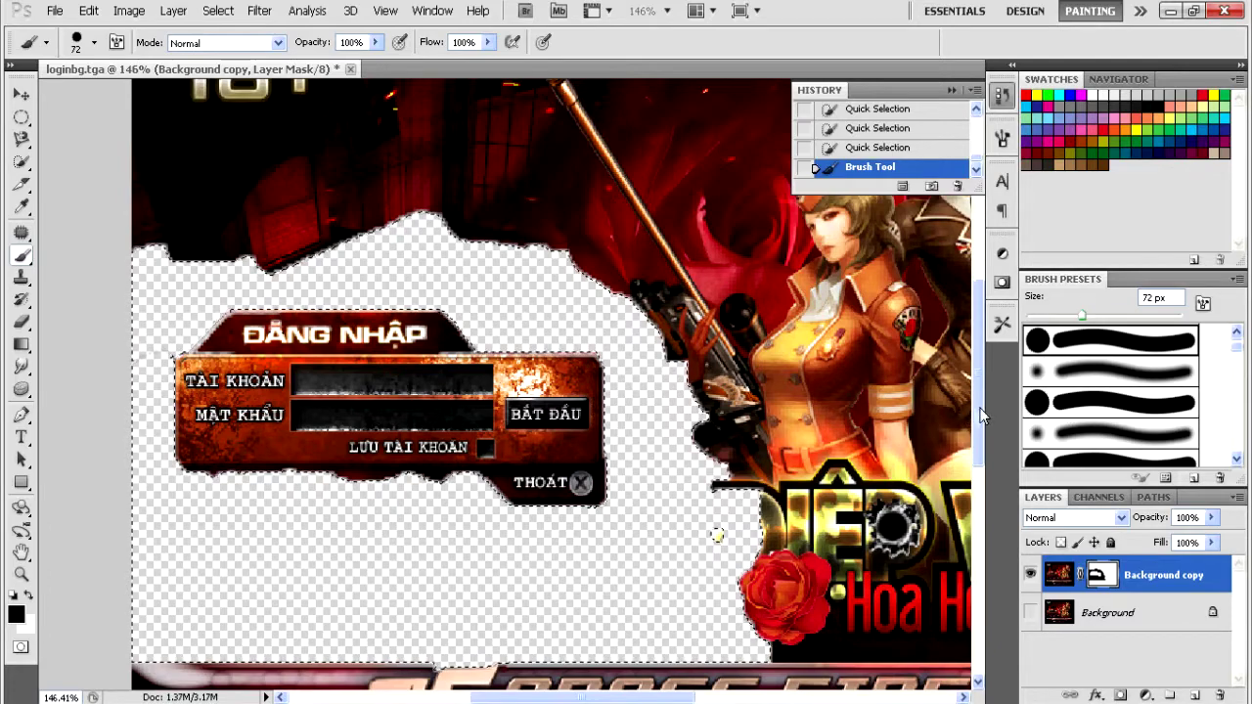
Step: Paint white on the mask to restore the area above the CF logo and around the red rifle, and return the foreground colour to black
scroll(449, 545, down, 3)
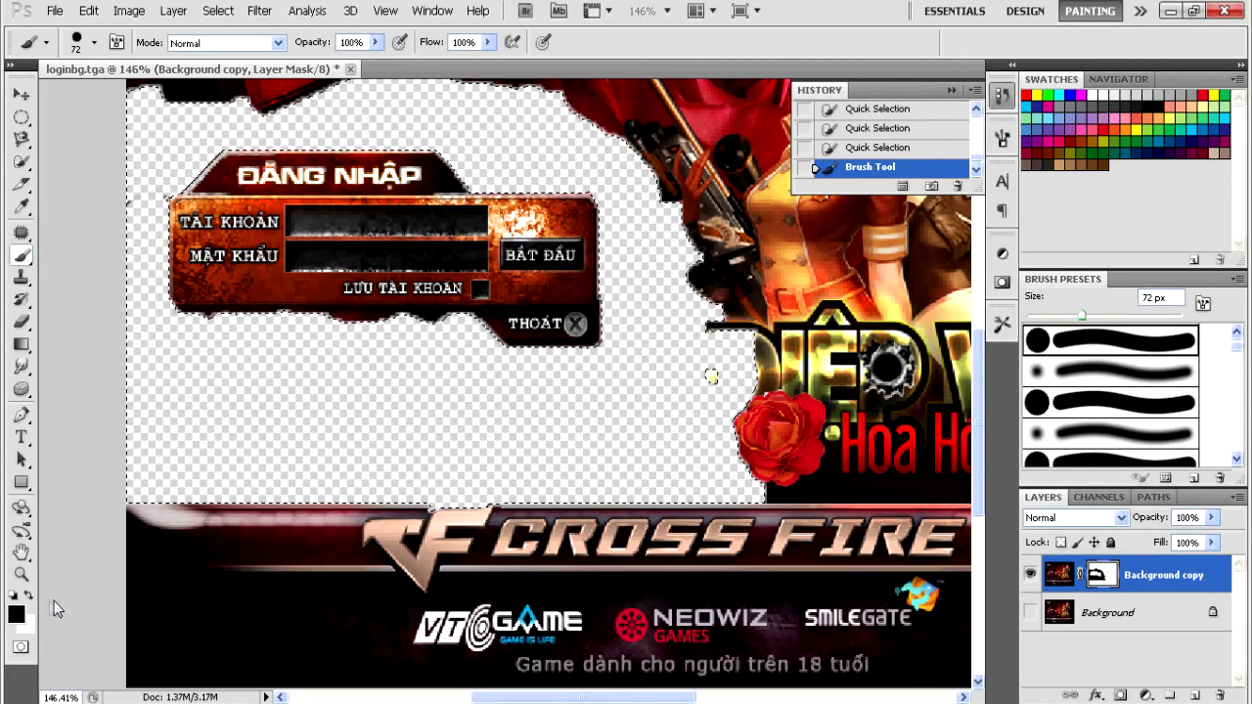
key(x)
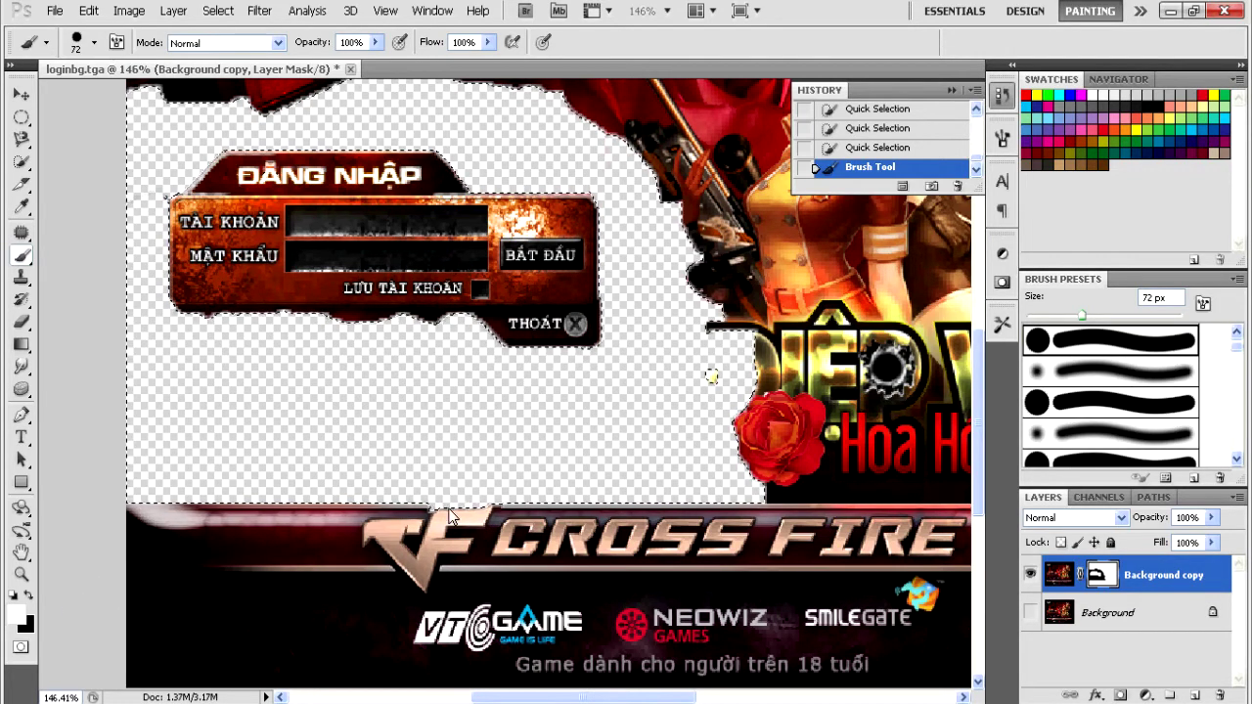
drag(419, 506, 470, 514)
click(469, 515)
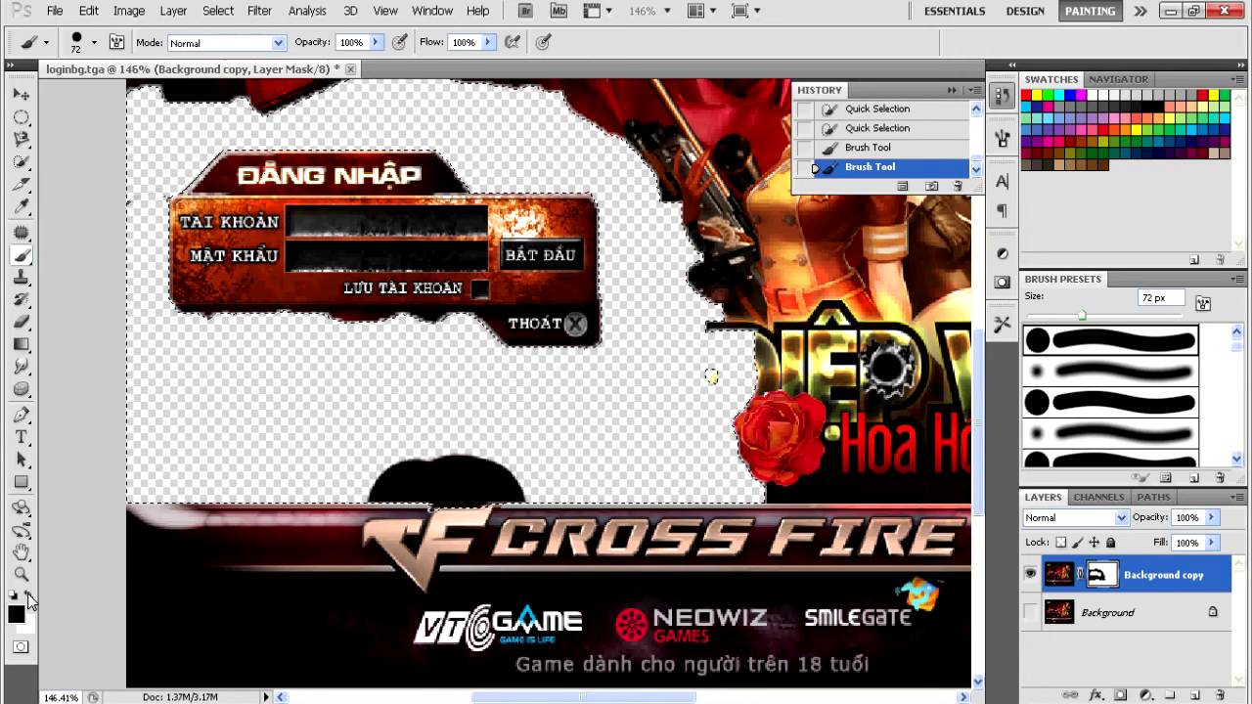
mouse_move(330, 439)
mouse_down()
mouse_move(294, 462)
mouse_move(357, 454)
mouse_up()
key(x)
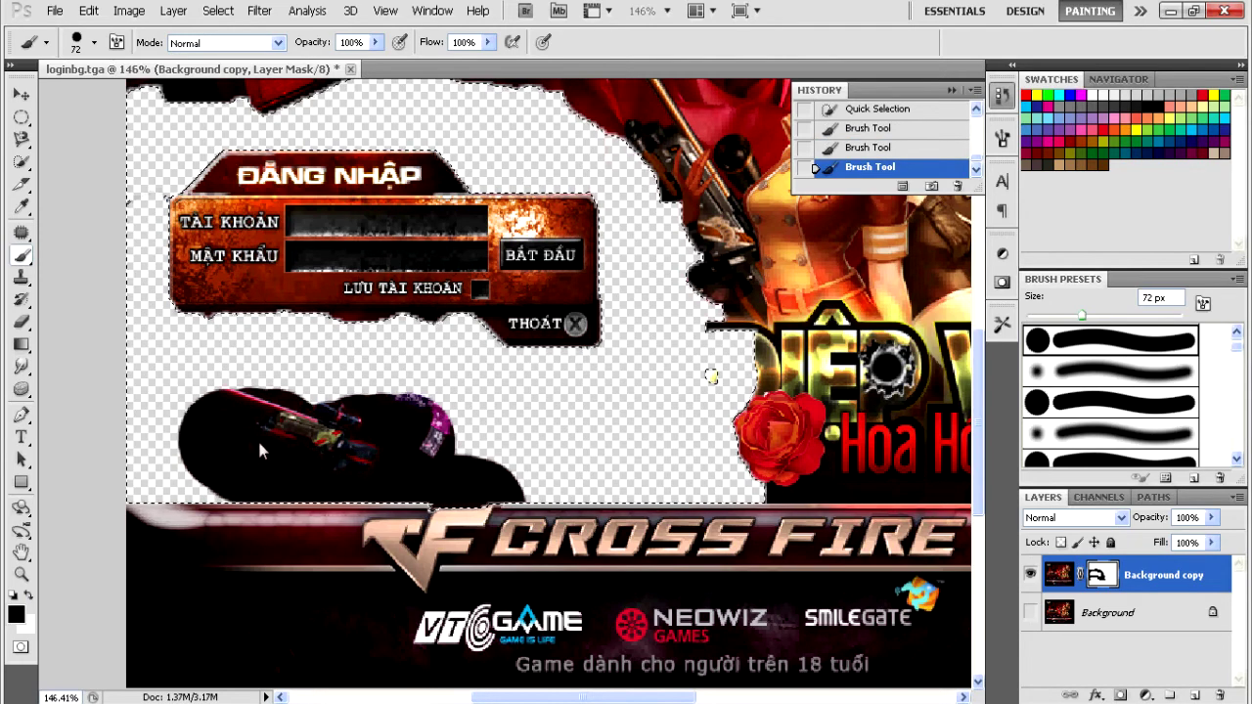
Step: Paint the remaining guns below the login panel black on the layer mask and clear the selection
mouse_move(274, 441)
mouse_down()
mouse_move(239, 491)
mouse_move(271, 410)
mouse_move(379, 414)
mouse_move(425, 452)
mouse_move(525, 448)
mouse_move(497, 451)
mouse_move(525, 464)
mouse_up()
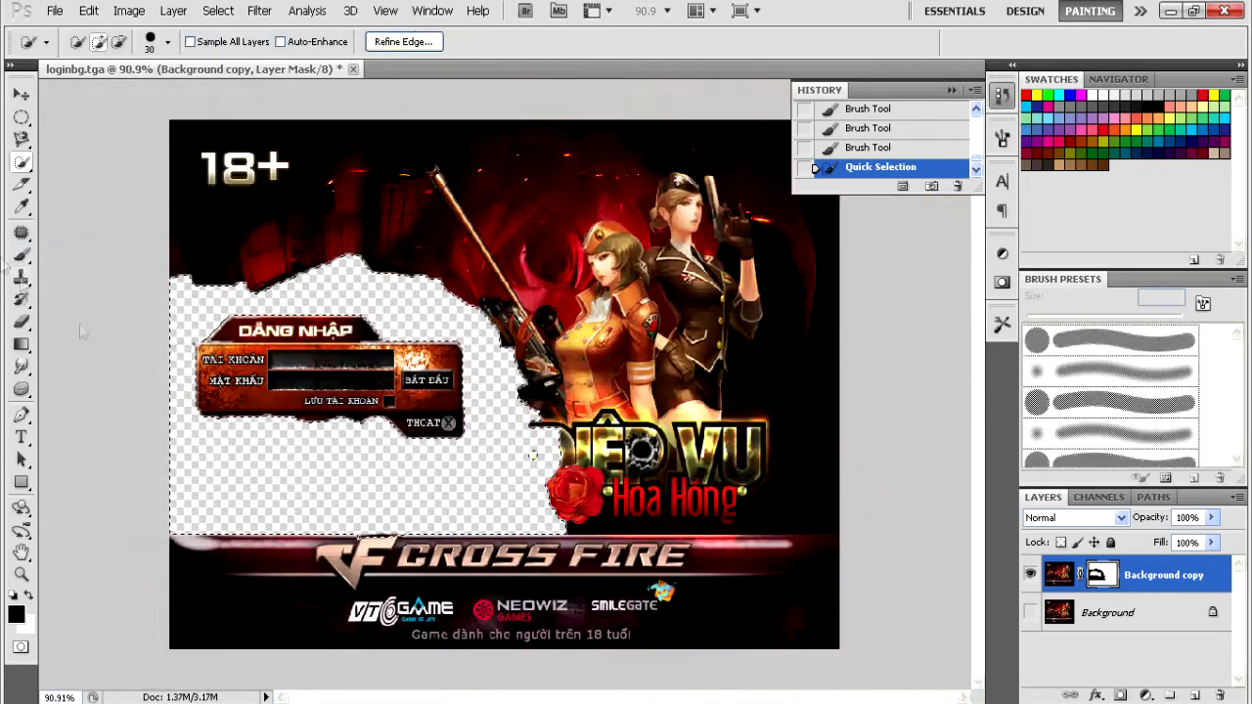
right_click(21, 161)
click(89, 184)
key(ctrl+d)
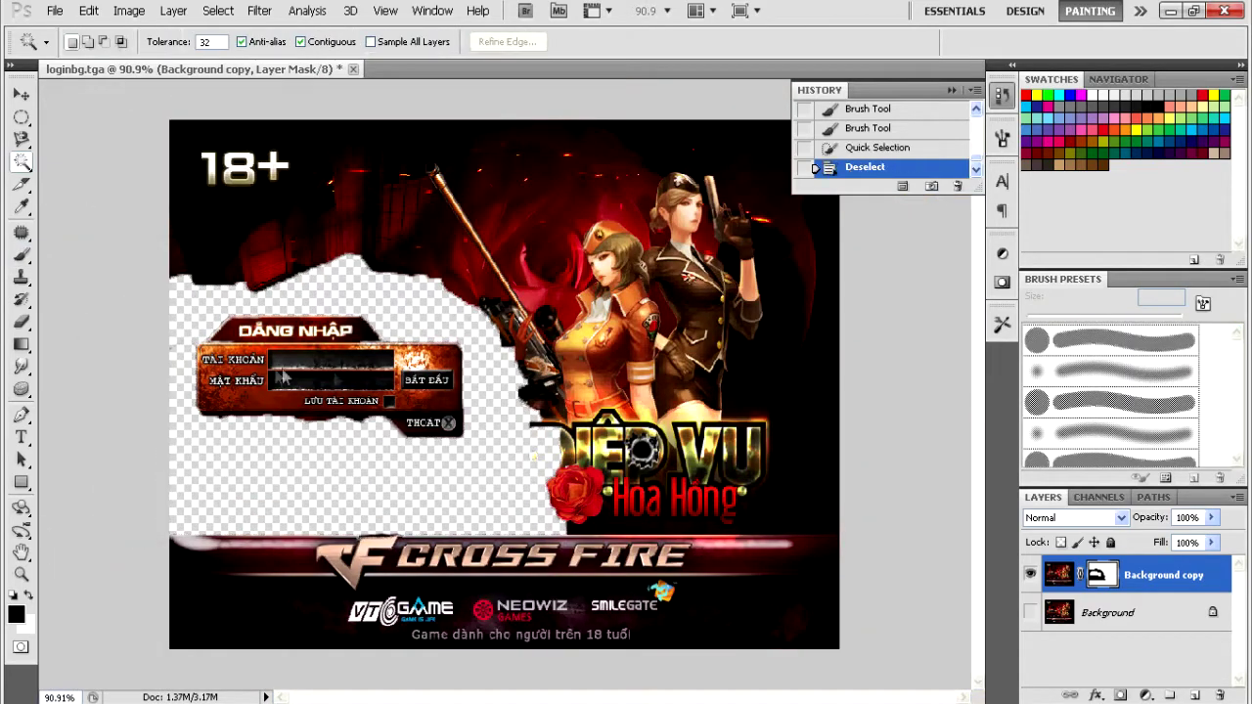
Step: With a hard 19 px brush, paint the ragged fringe below the login panel black on the mask and touch up the edge in white
scroll(281, 411, up, 4)
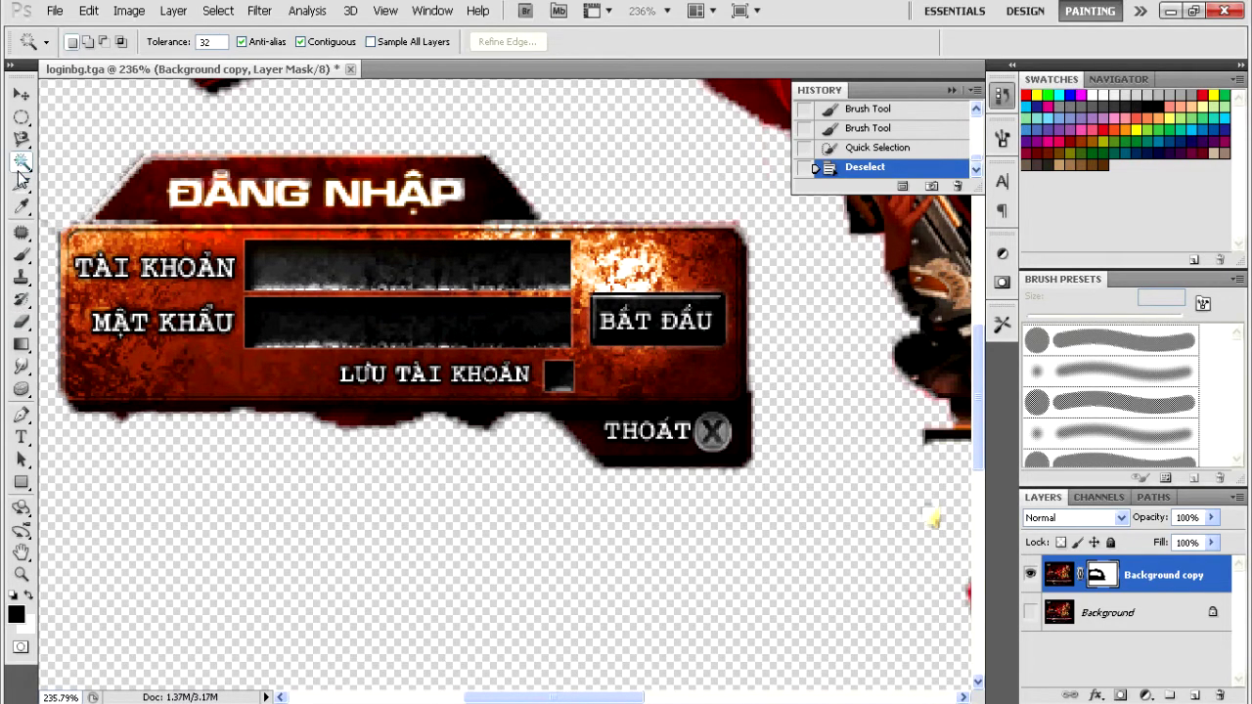
click(25, 258)
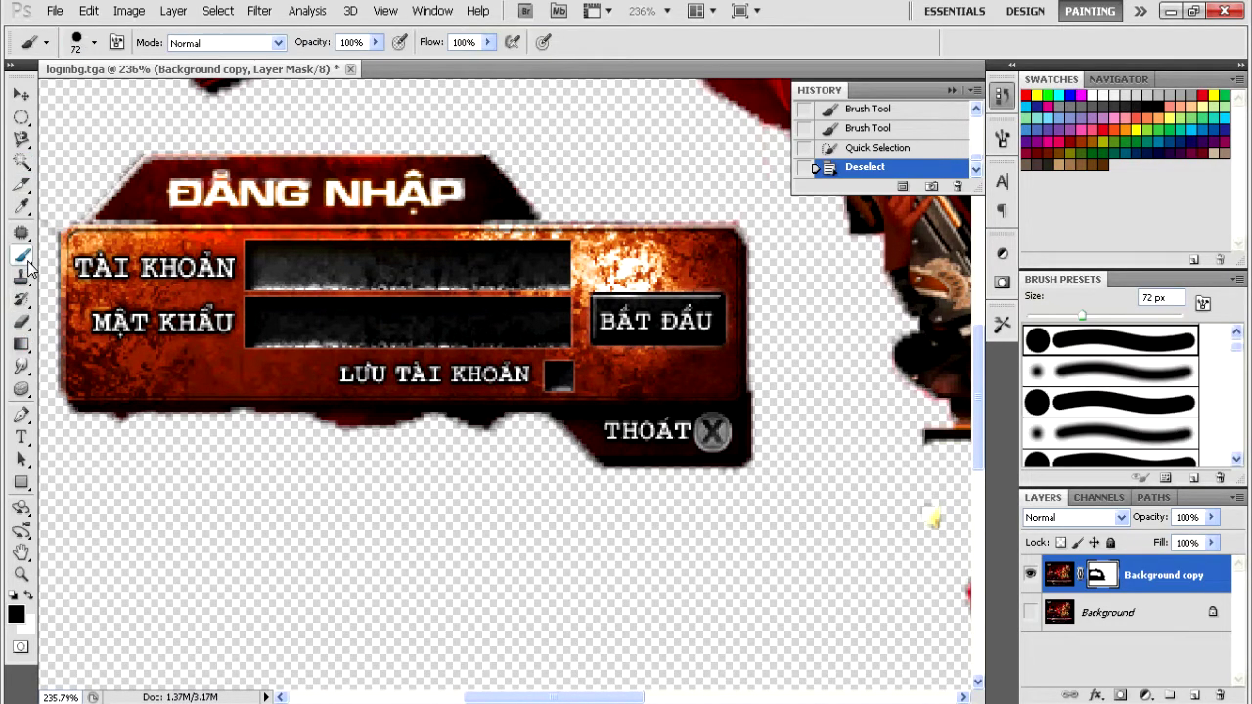
right_click(303, 515)
drag(344, 504, 342, 505)
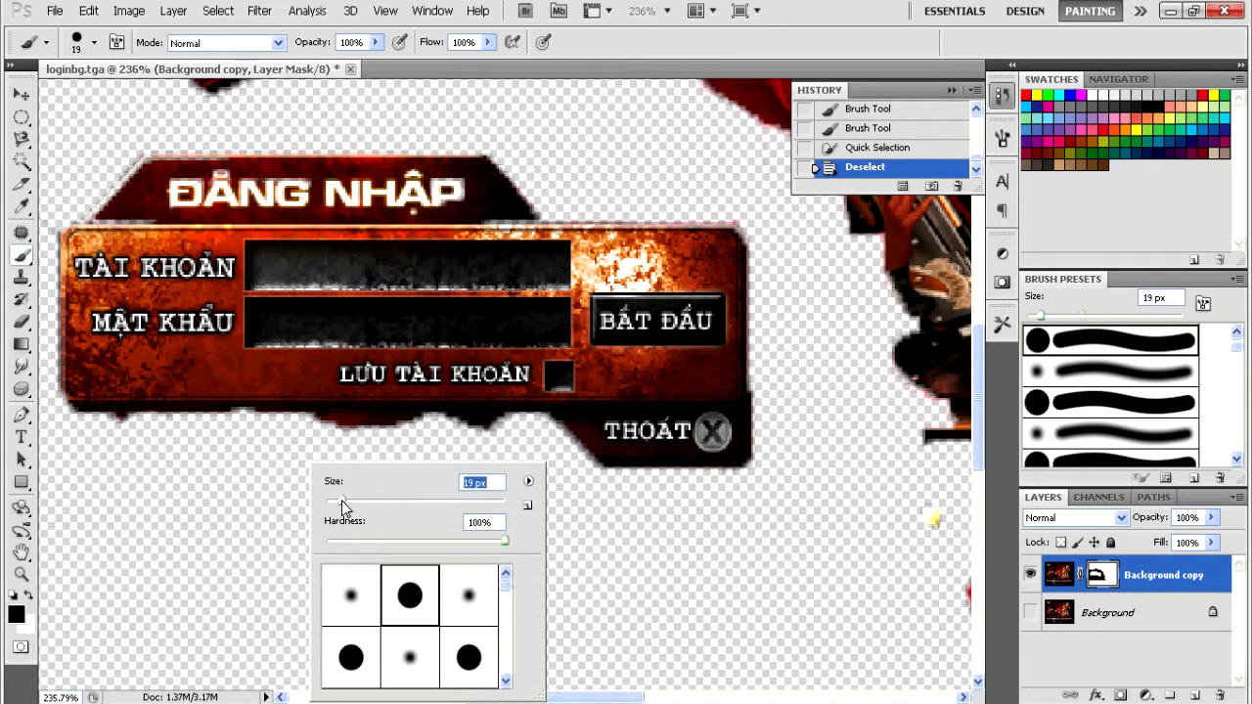
click(269, 468)
drag(315, 440, 335, 442)
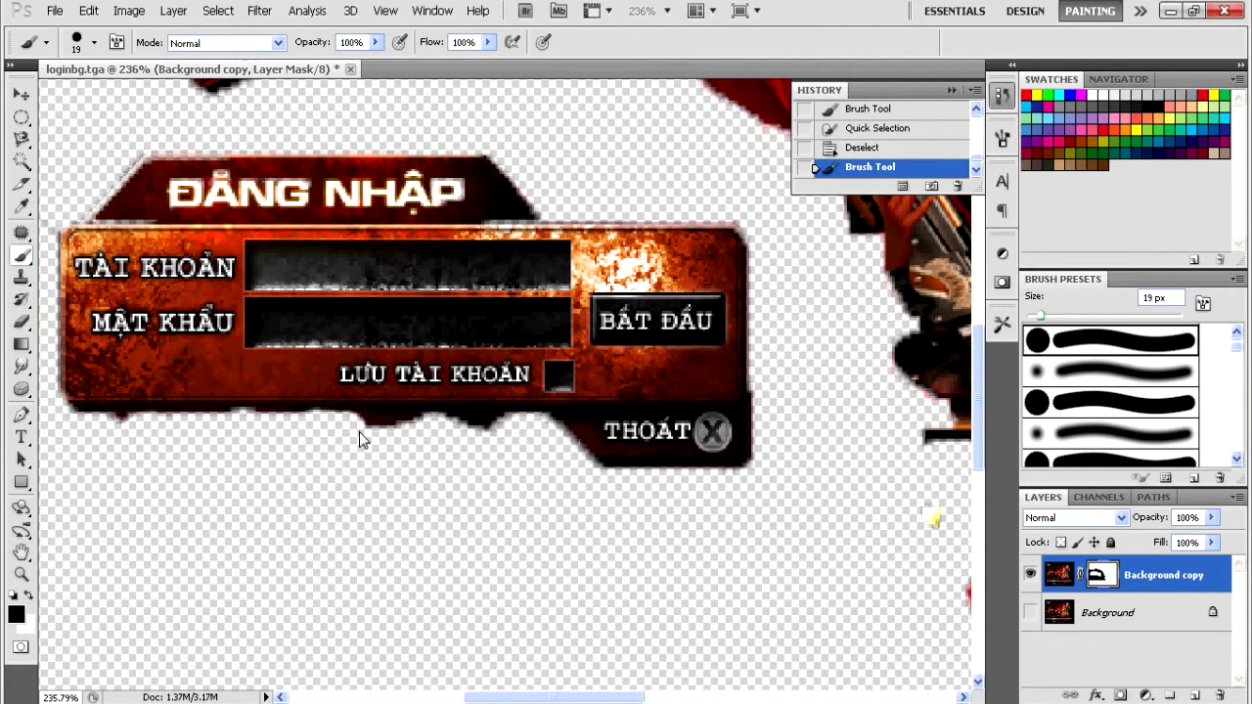
drag(411, 440, 512, 447)
drag(176, 441, 84, 441)
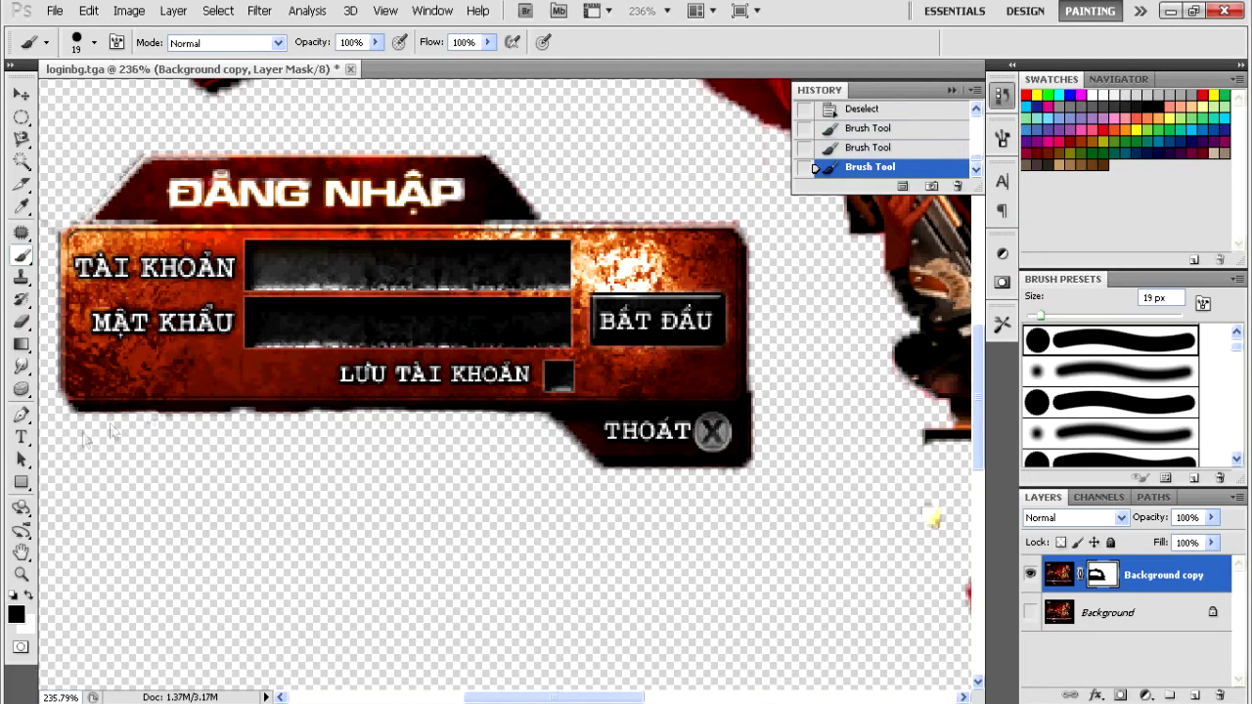
key(x)
click(313, 399)
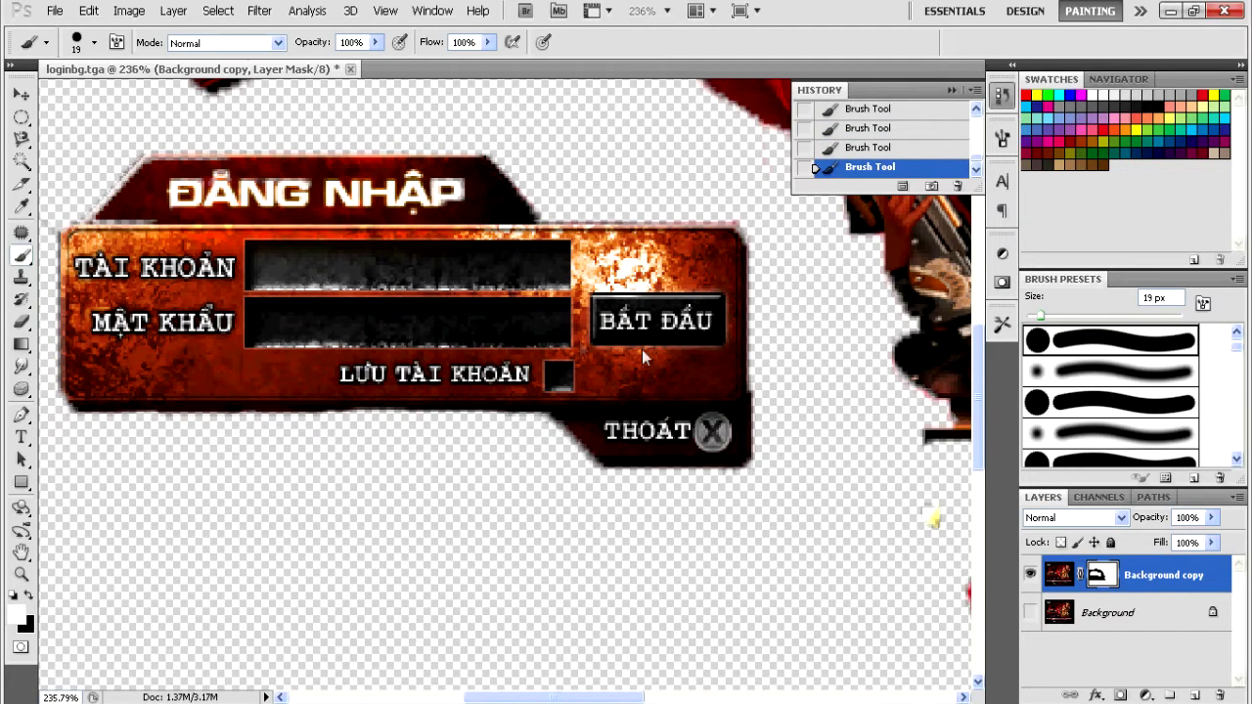
key(ctrl+0)
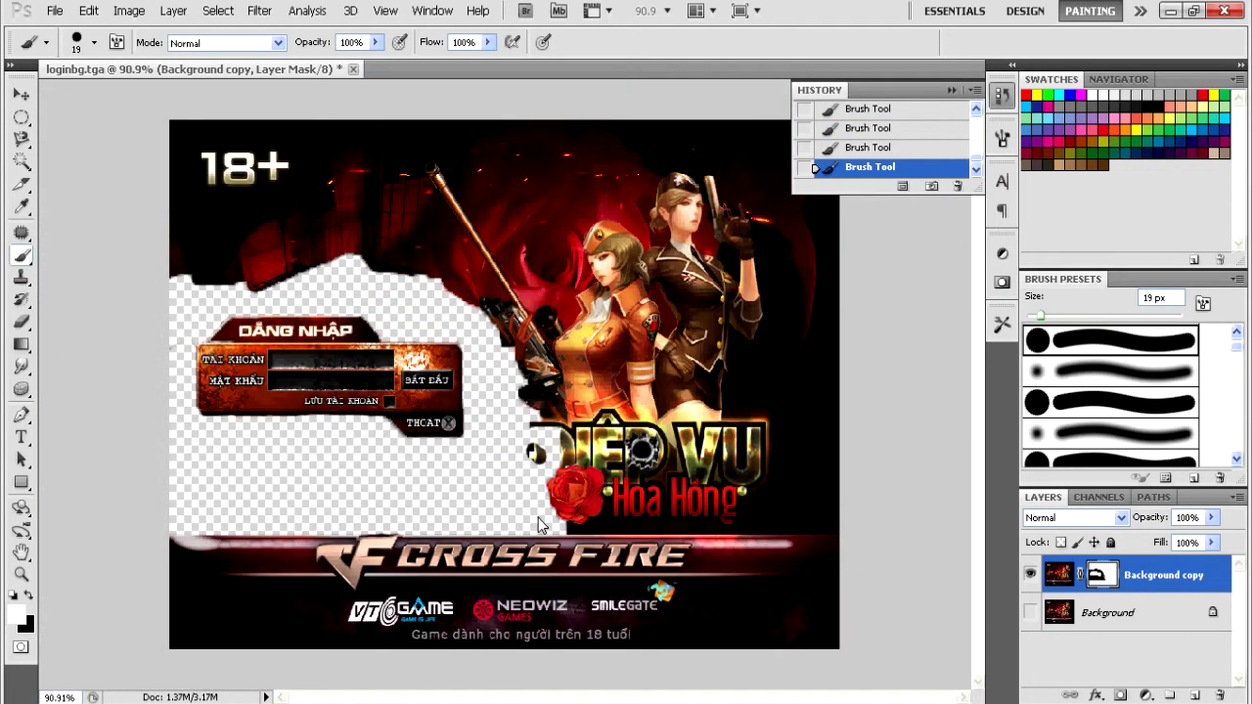
Step: Paint the 18+ mark, upper background and female characters black on the layer mask with a 137 px brush
right_click(432, 210)
click(393, 202)
key(x)
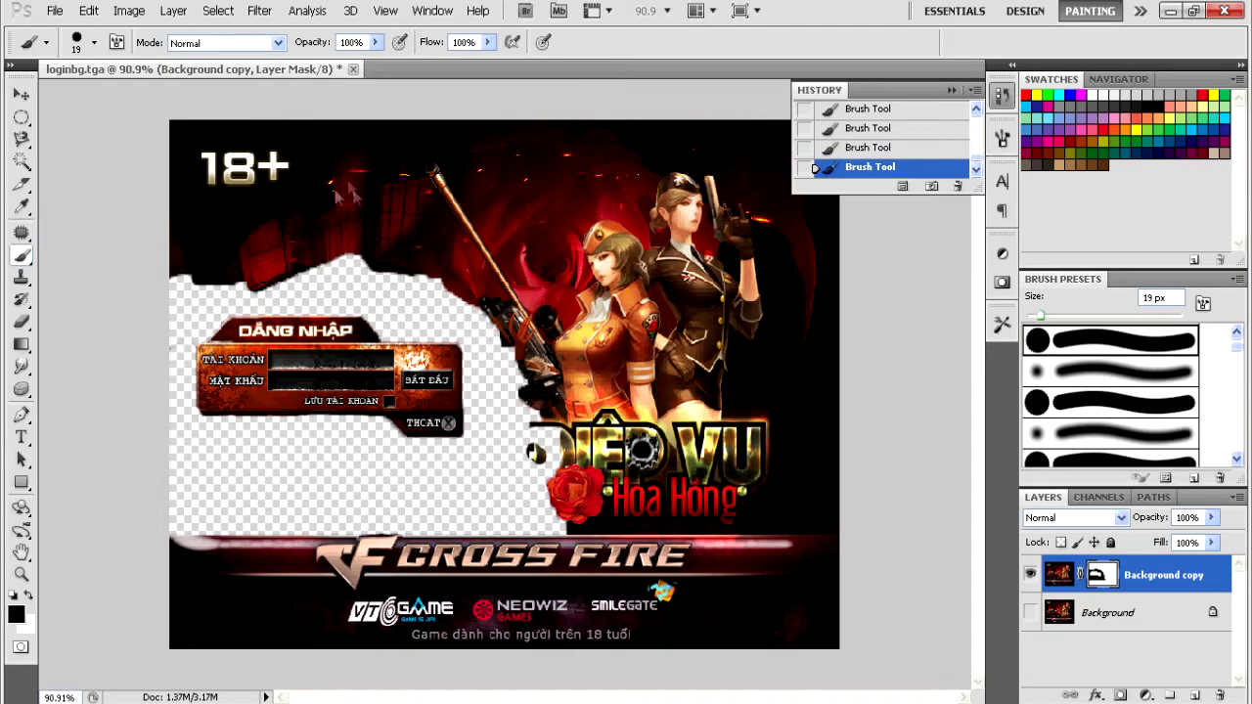
drag(376, 168, 504, 146)
right_click(505, 147)
drag(533, 185, 604, 185)
key(Escape)
mouse_move(250, 132)
mouse_down()
mouse_move(195, 234)
mouse_move(270, 162)
mouse_up()
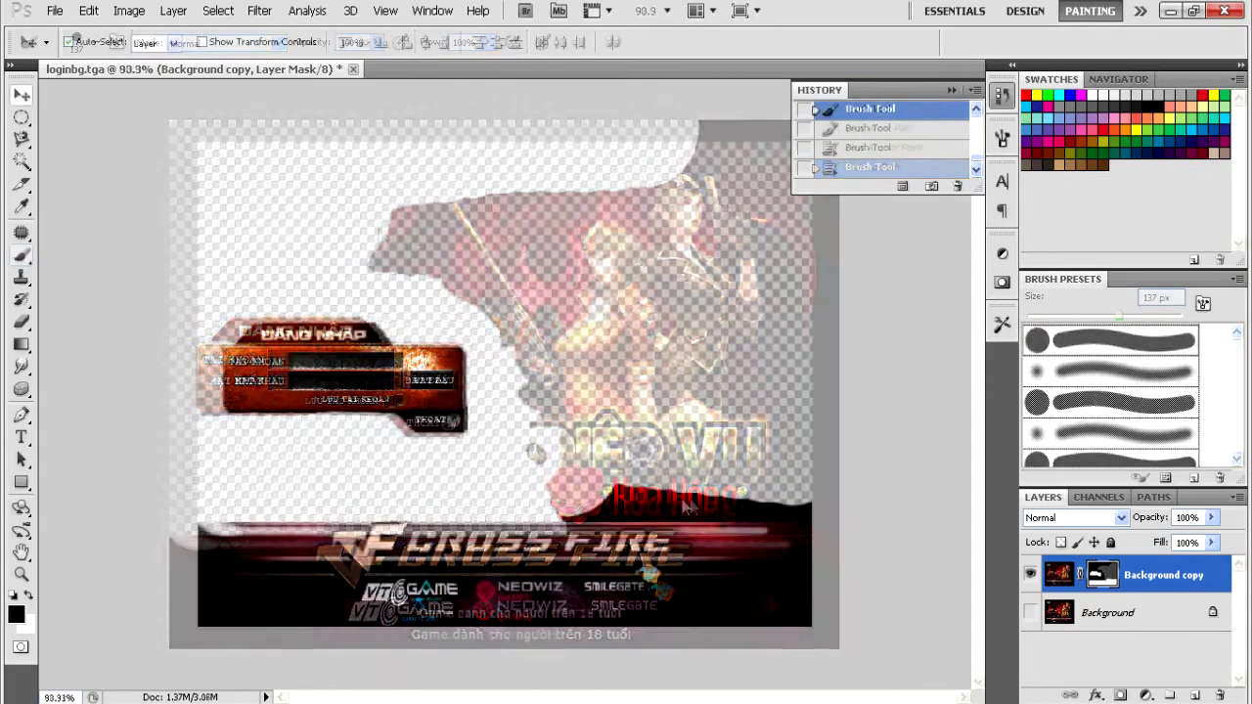
scroll(714, 484, up, 7)
mouse_move(819, 589)
mouse_down()
mouse_move(545, 355)
mouse_move(574, 377)
mouse_up()
key(b)
key(w)
click(683, 426)
key(ctrl+d)
Step: Quick-select the leftover black area and the Hoa Hồng lettering above the Cross Fire banner
right_click(22, 163)
click(88, 160)
click(346, 418)
click(442, 418)
click(612, 420)
click(675, 419)
click(725, 417)
key(b)
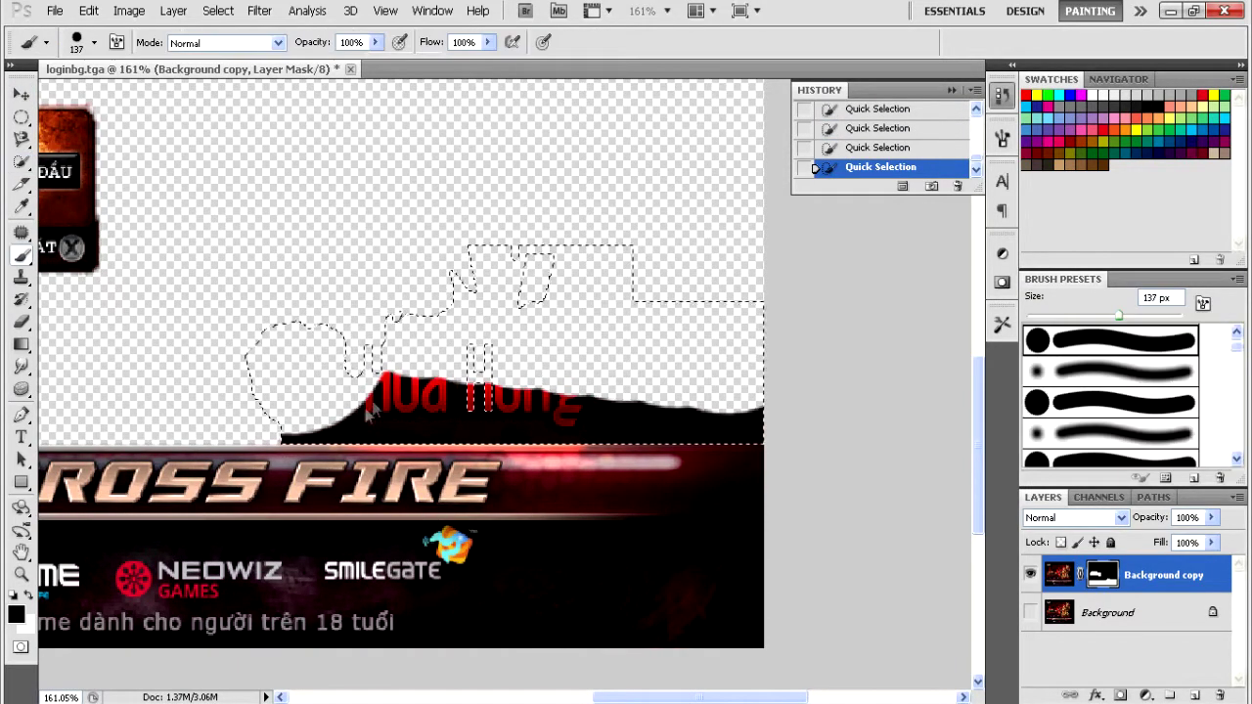
Step: Paint the selected area black on the mask, clear the selection and paint out the remaining traces of the lettering
drag(362, 401, 766, 431)
key(w)
click(480, 396)
right_click(21, 162)
click(88, 180)
click(514, 327)
key(b)
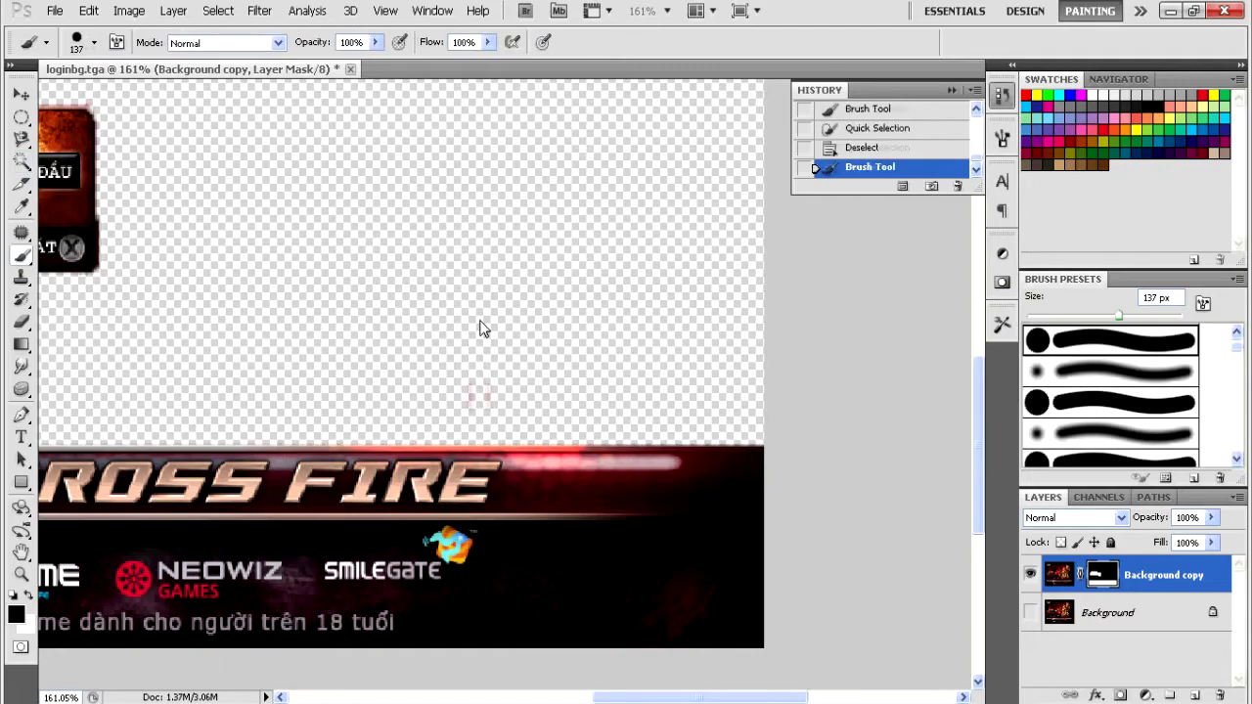
click(480, 328)
scroll(480, 329, down, 7)
scroll(281, 468, up, 4)
scroll(277, 472, down, 5)
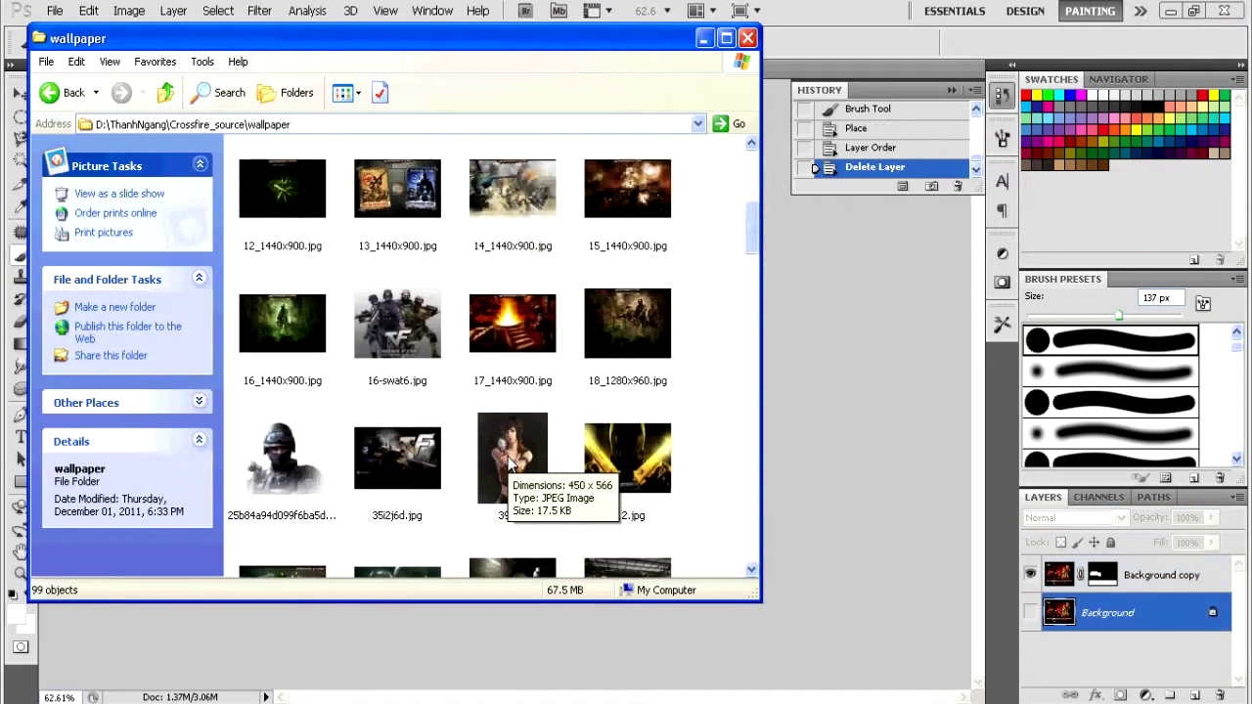
Step: Find the brown soldier wallpaper crossfirew251600x12004x0HAW121a in the wallpaper folder and place it beneath the masked login layer
scroll(509, 464, down, 10)
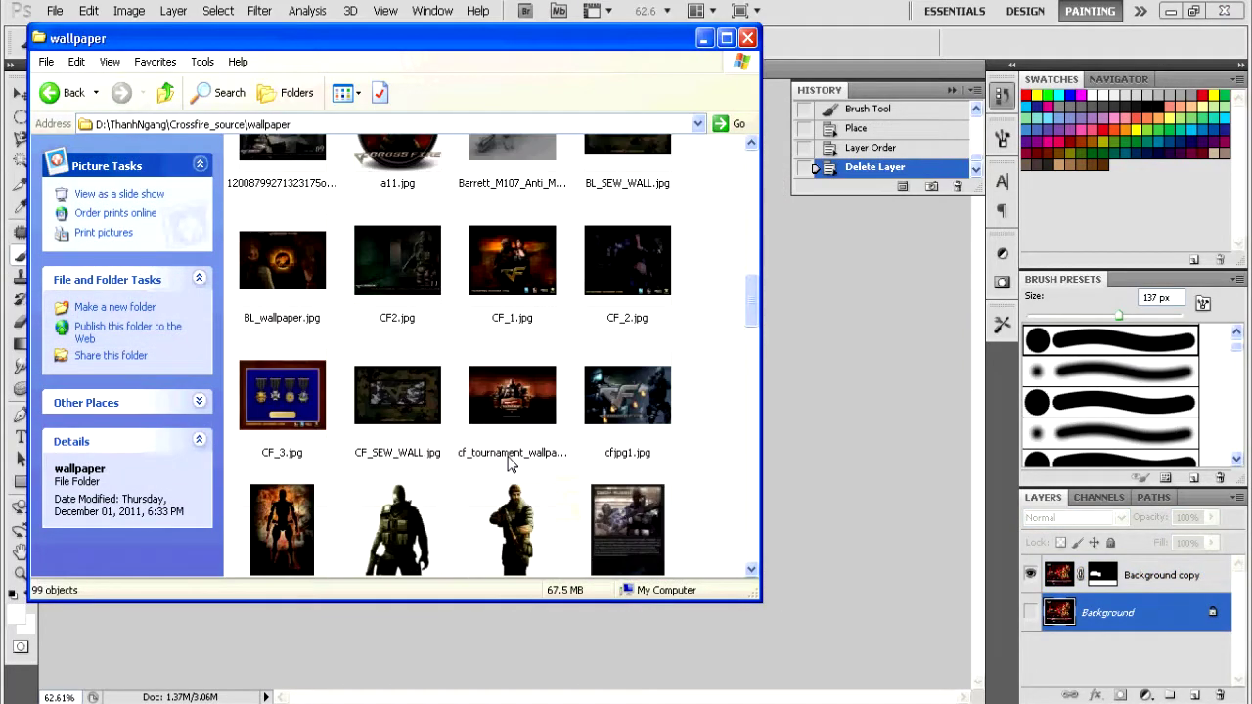
scroll(510, 462, down, 3)
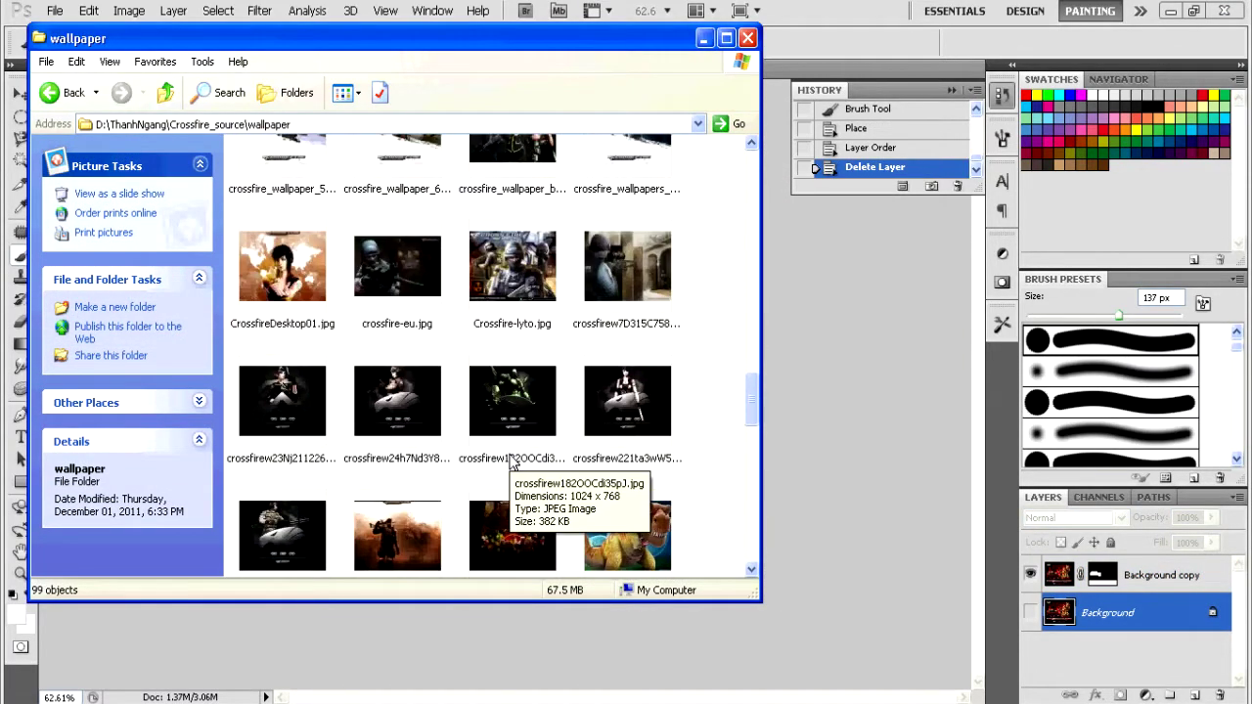
key(BackSpace)
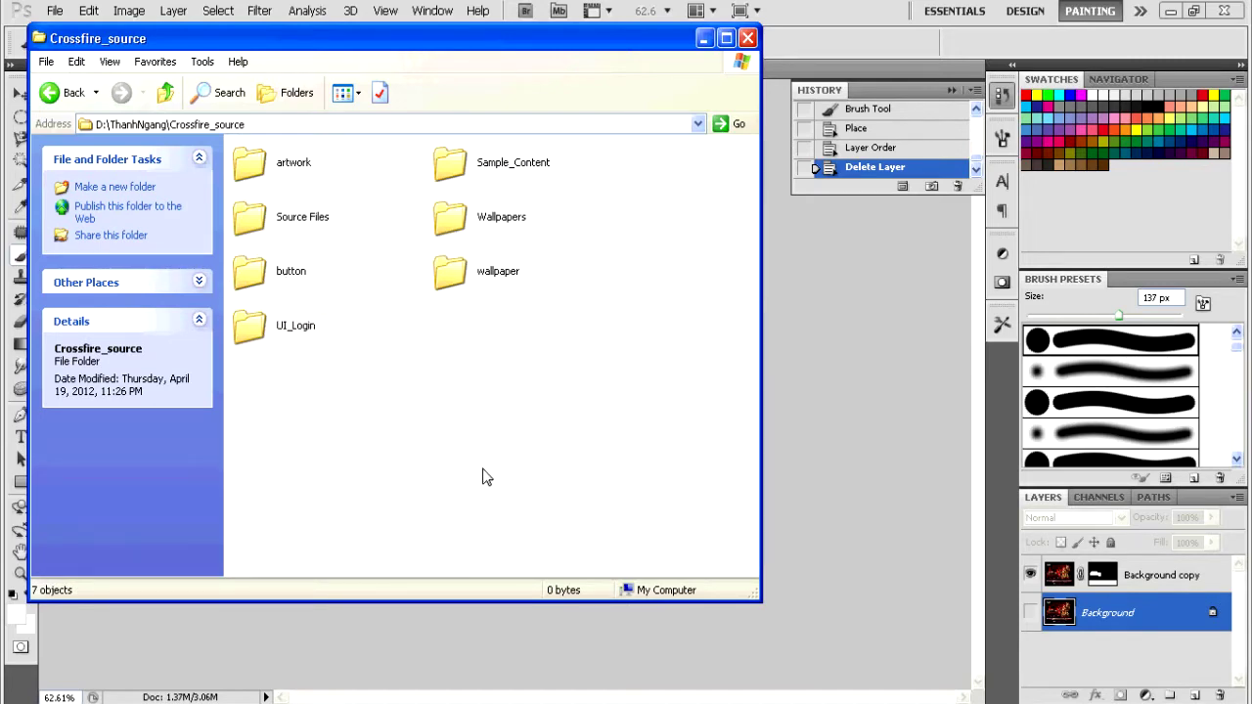
double_click(459, 285)
scroll(357, 479, down, 5)
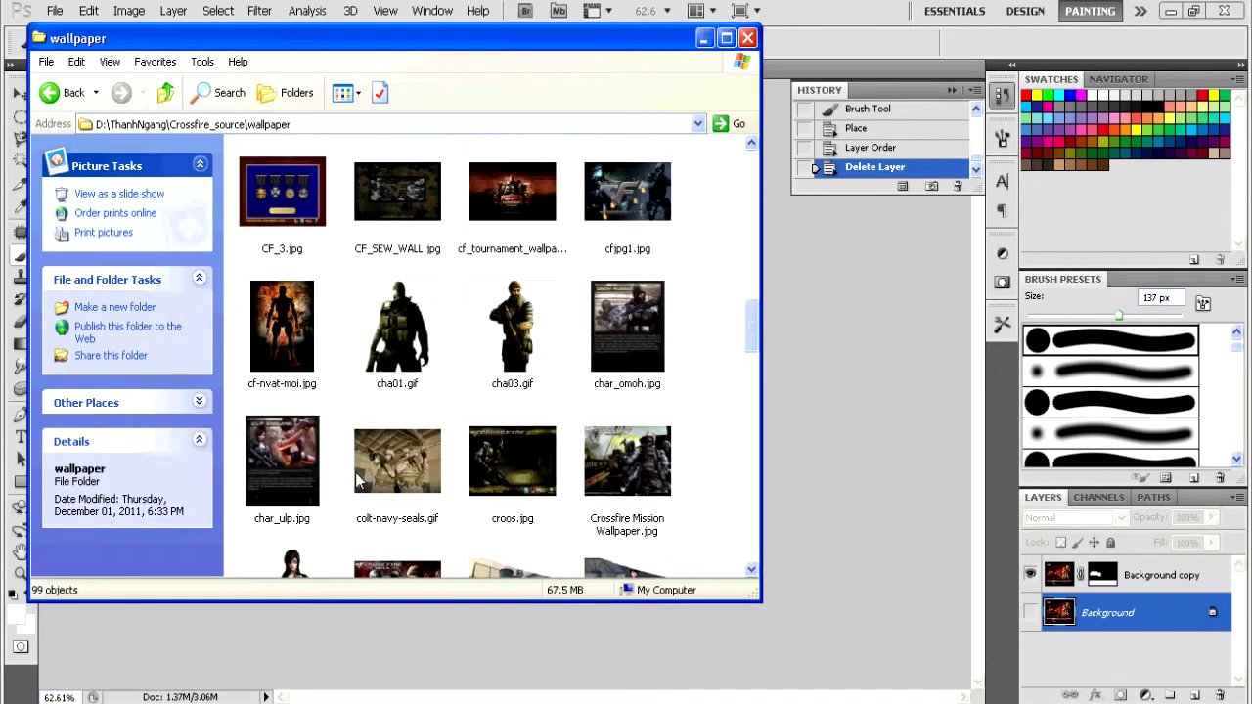
scroll(381, 546, down, 3)
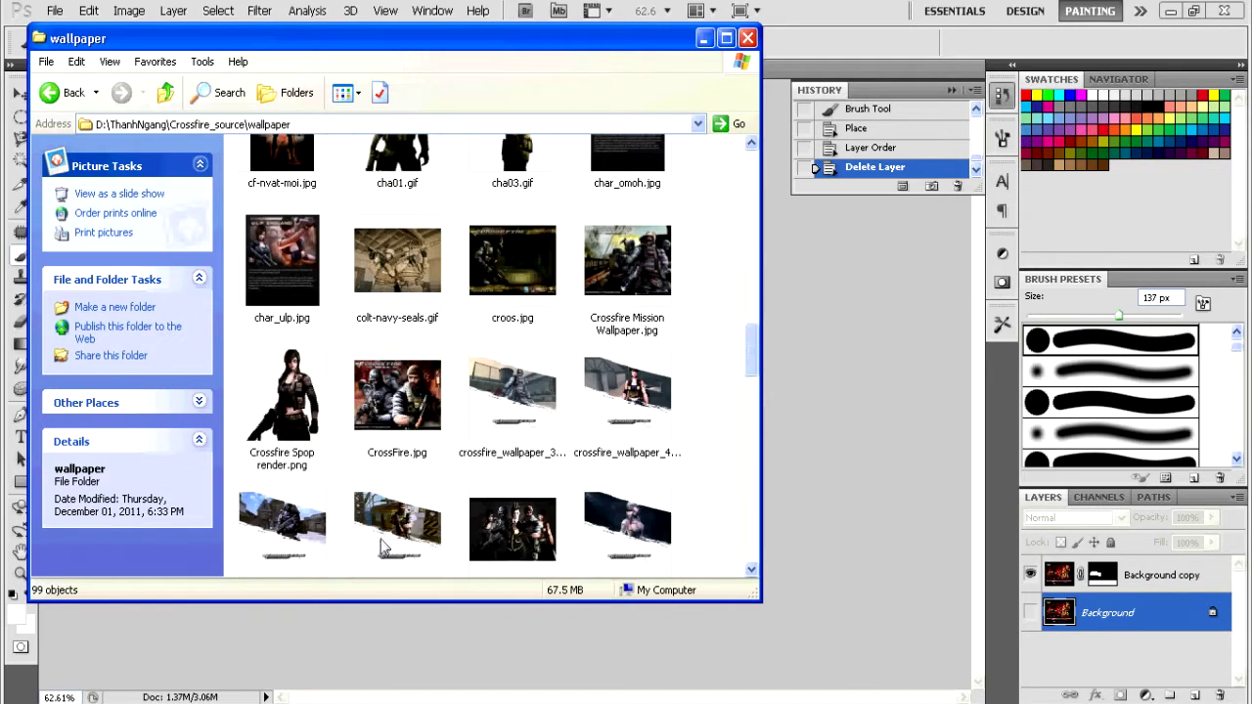
scroll(453, 486, down, 3)
scroll(380, 501, down, 3)
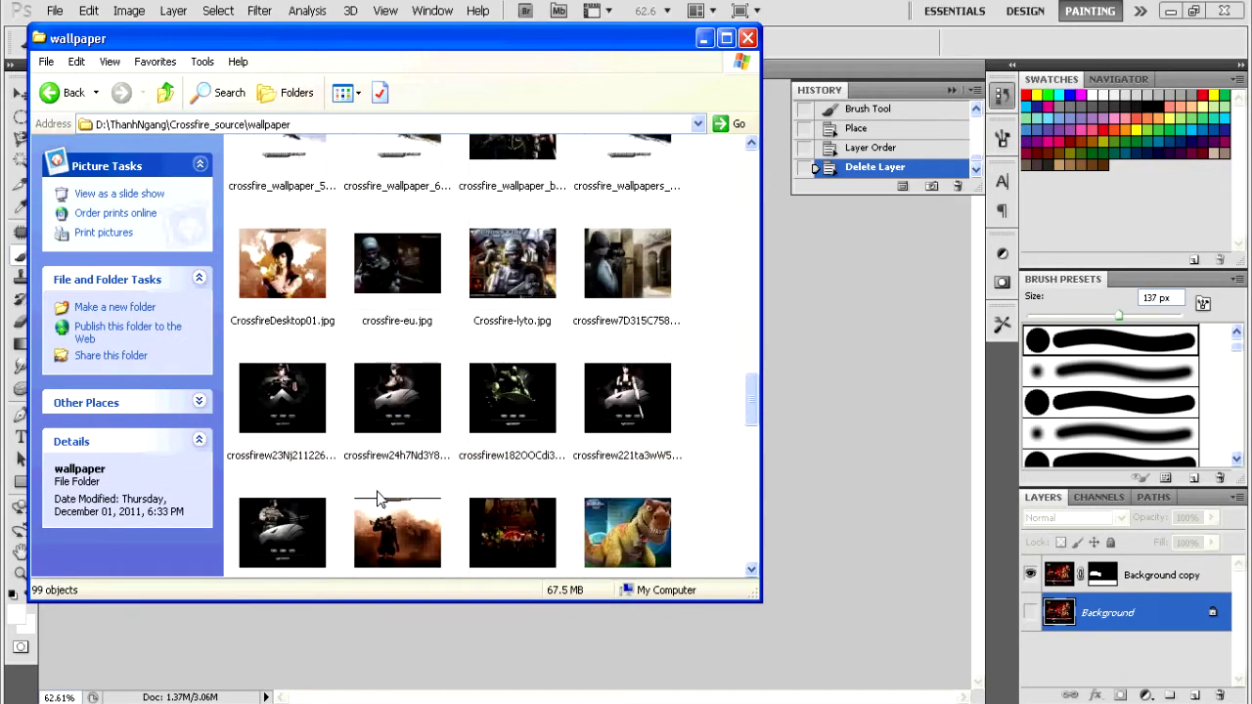
drag(414, 551, 830, 364)
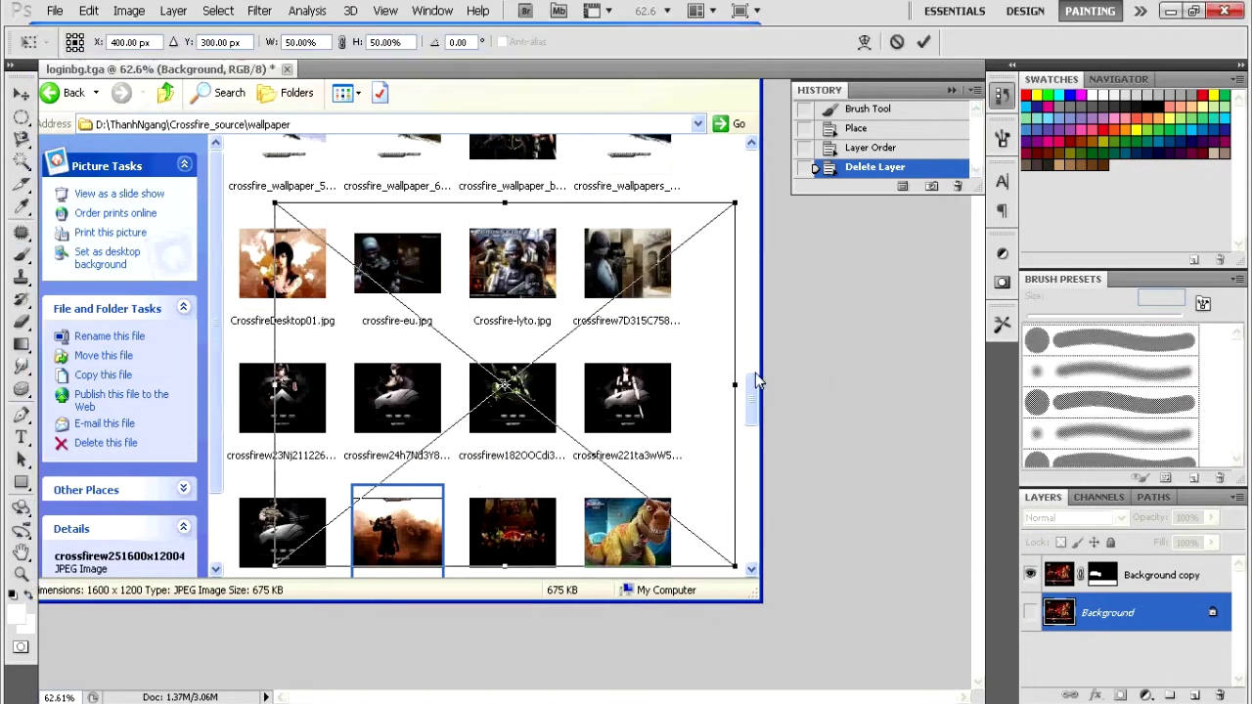
key(Return)
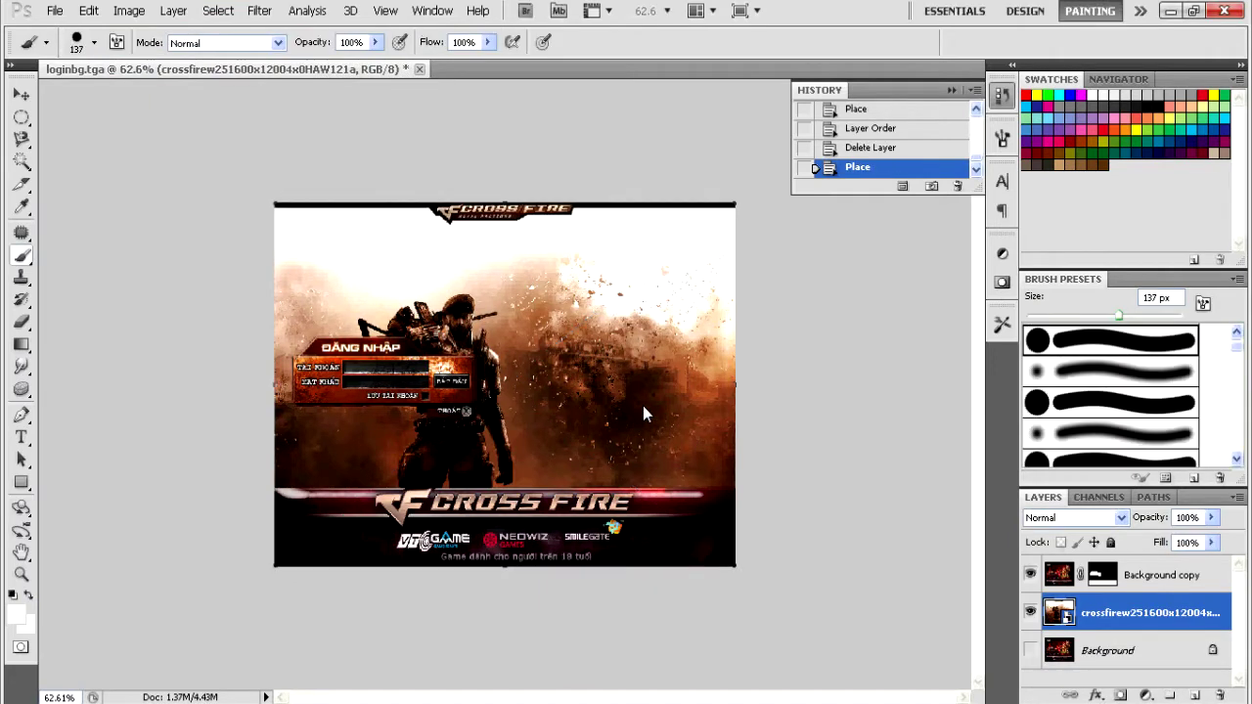
Step: Flip the placed soldier wallpaper horizontally
scroll(558, 393, up, 4)
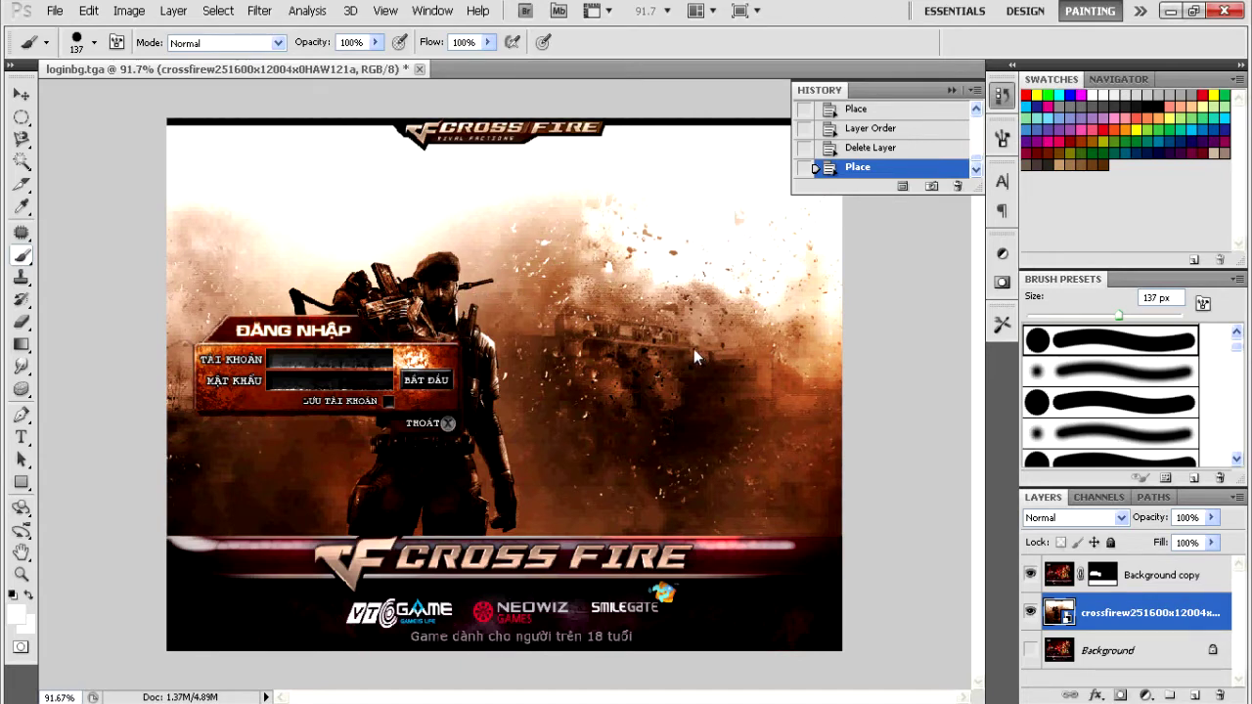
key(ctrl+t)
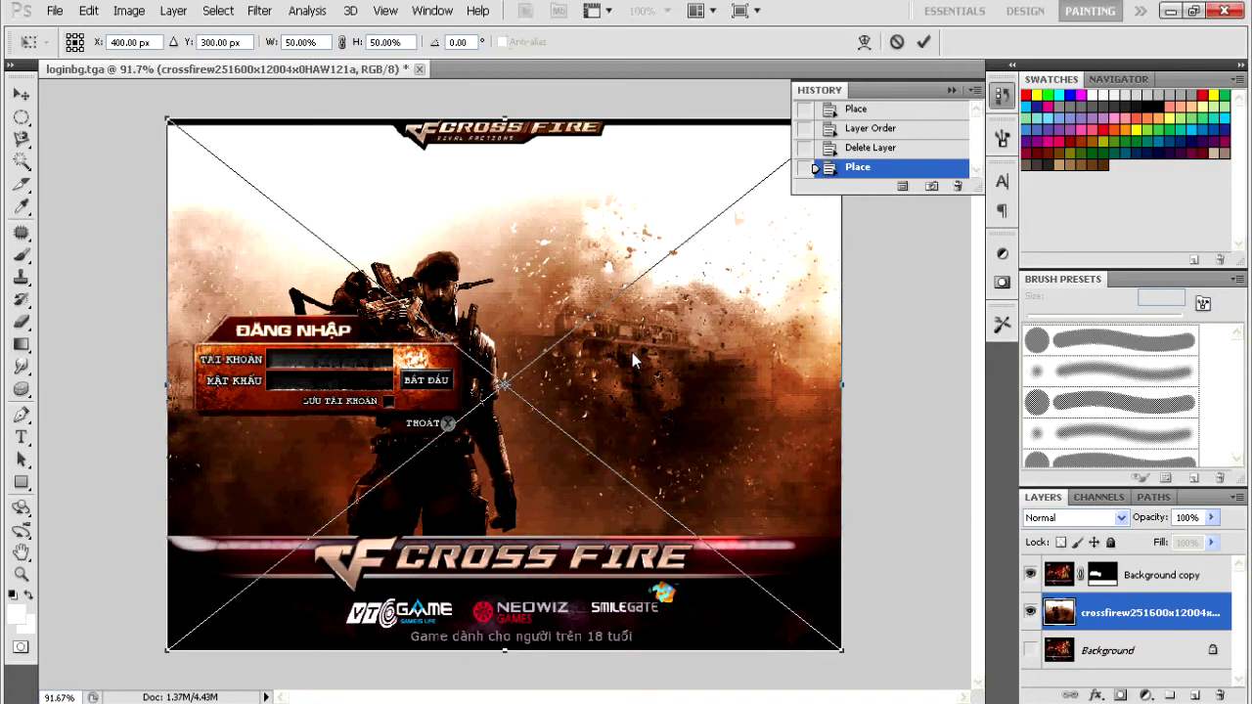
right_click(591, 346)
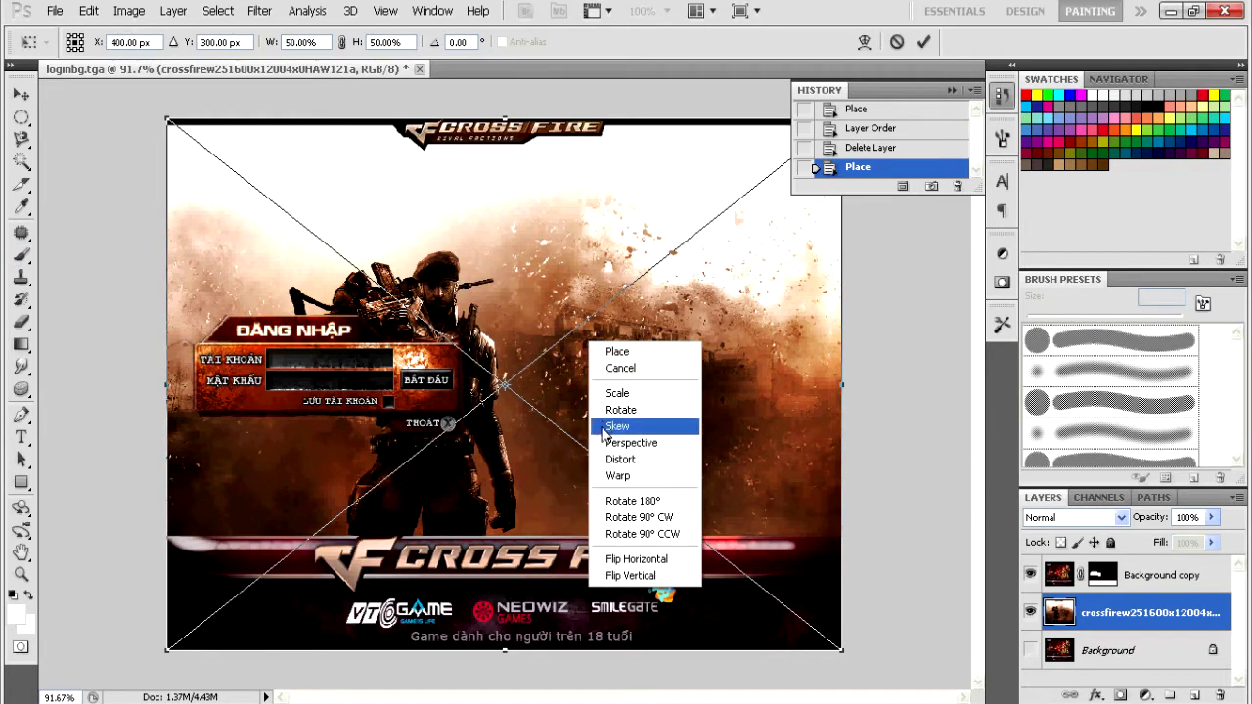
click(671, 518)
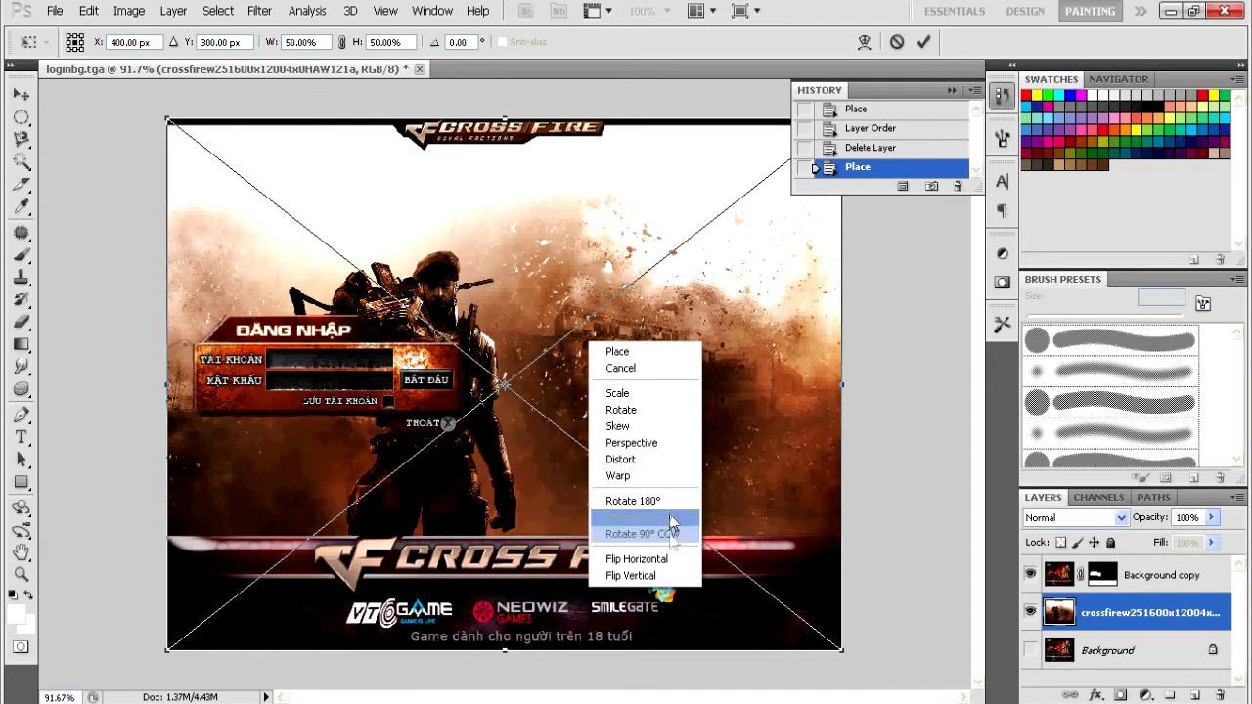
click(680, 561)
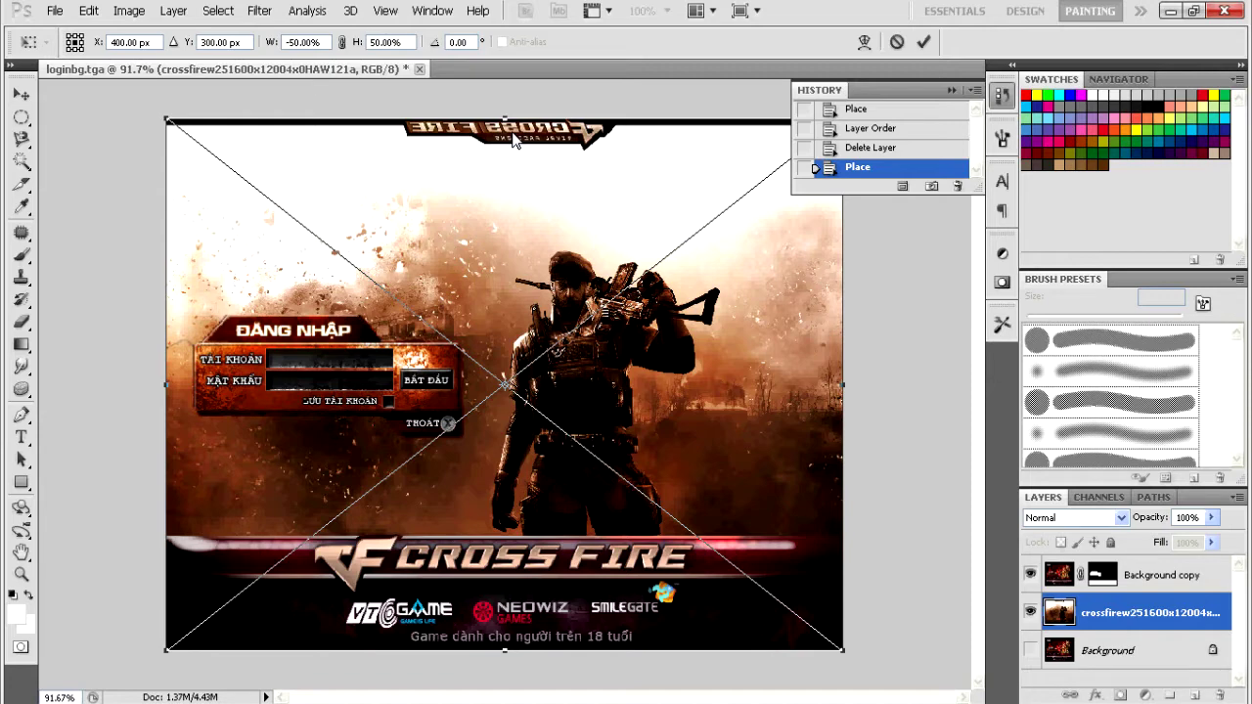
key(Return)
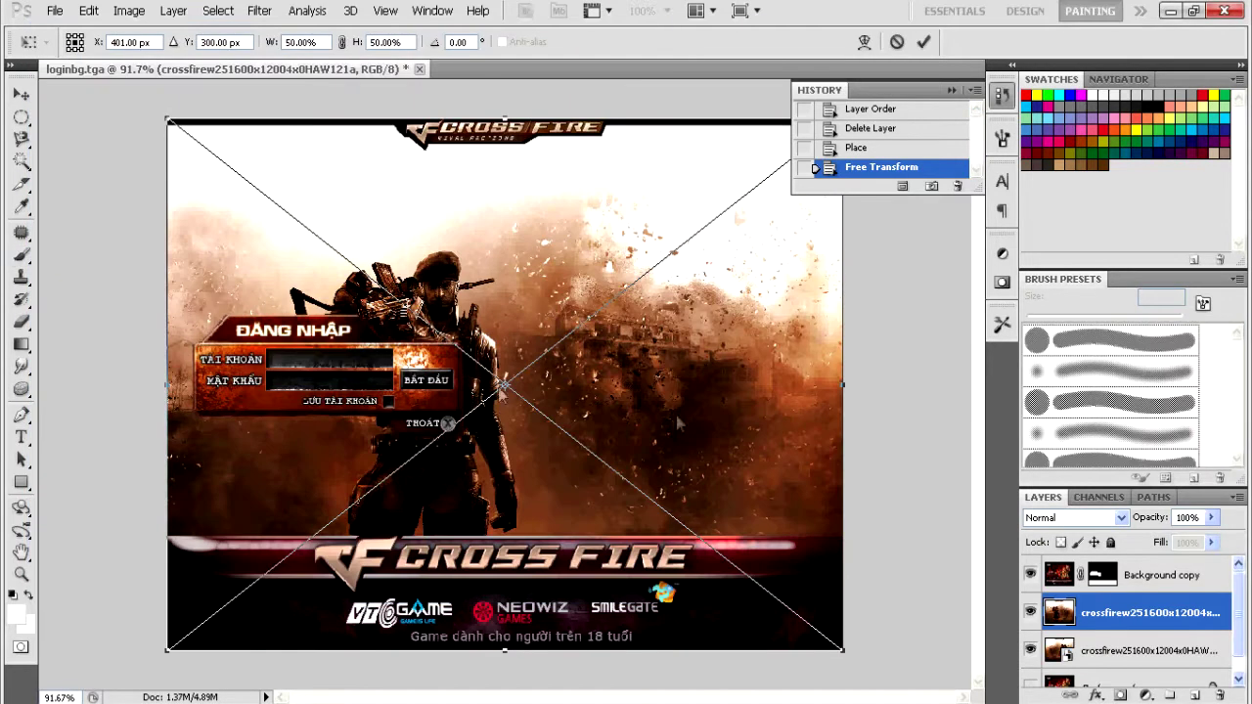
Step: Place an unflipped copy of the soldier wallpaper above the flipped one and mask out everything below its top logo with a soft 182 px brush
key(Return)
drag(1135, 612, 1119, 693)
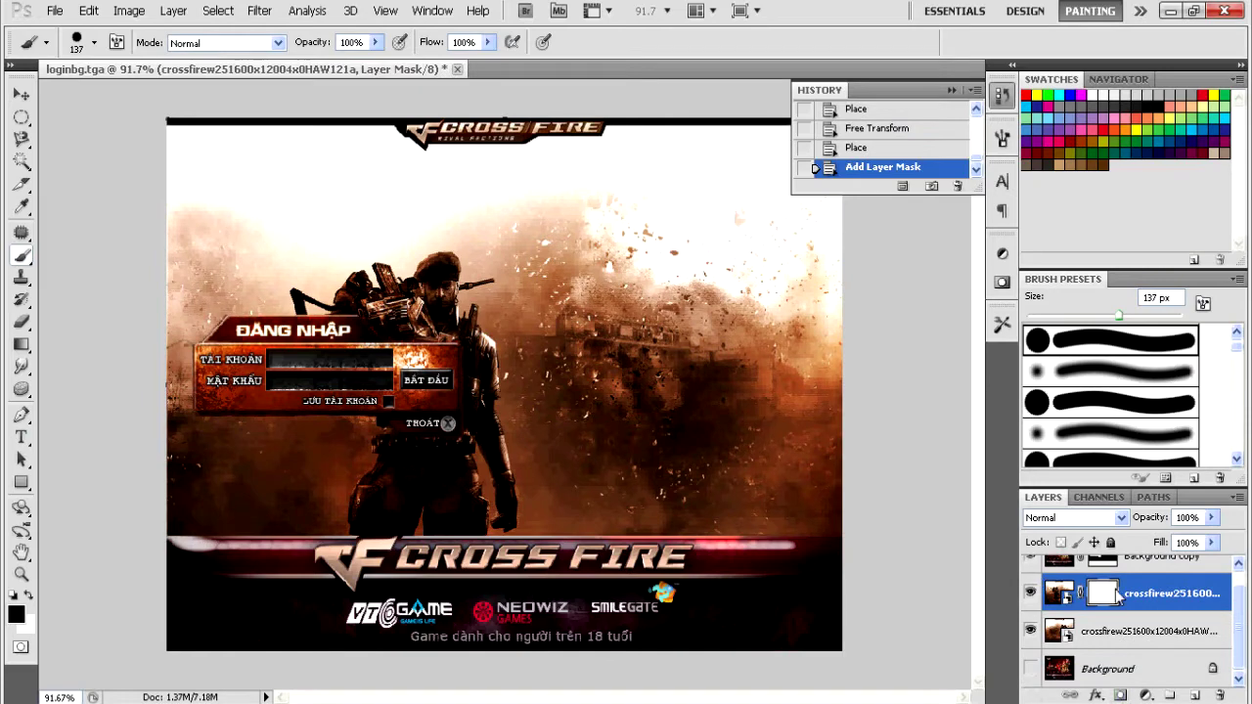
right_click(501, 304)
click(550, 433)
click(293, 294)
right_click(377, 249)
drag(503, 291, 524, 290)
mouse_move(196, 269)
mouse_down()
mouse_move(680, 265)
mouse_move(149, 324)
mouse_move(227, 612)
mouse_move(839, 299)
mouse_up()
scroll(838, 299, down, 3)
scroll(838, 299, up, 3)
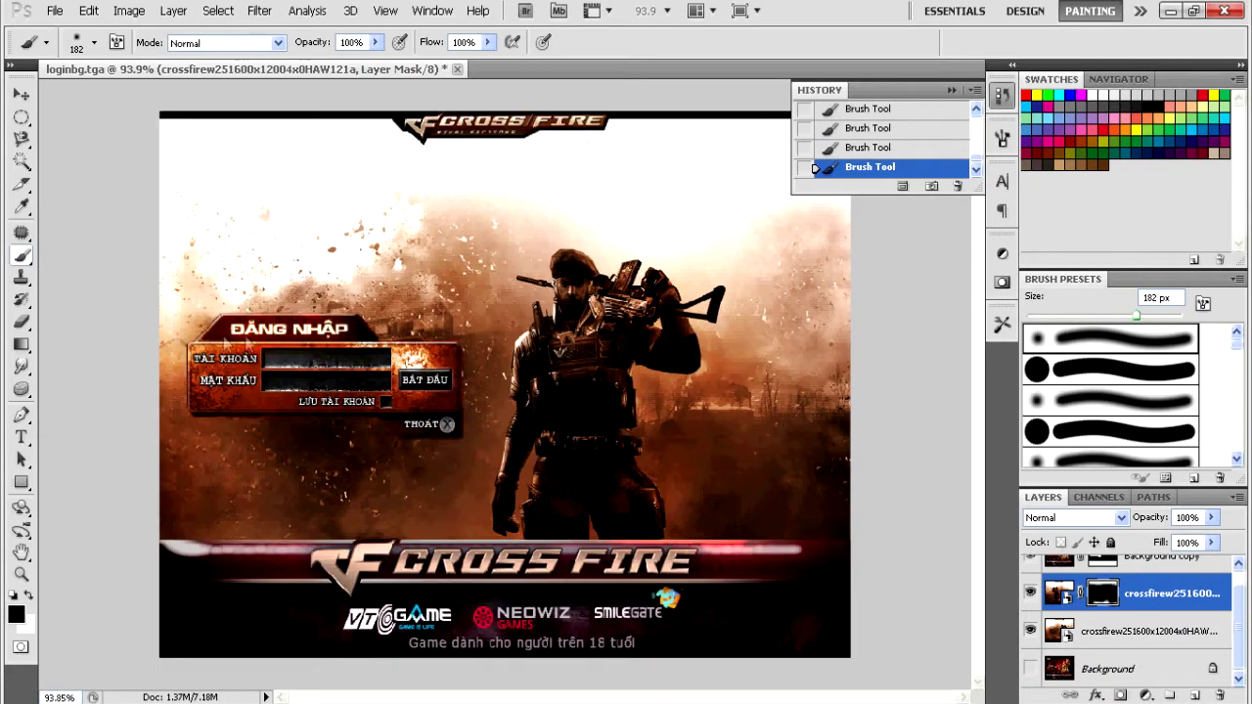
Step: Set the brush to a hard 98 px tip and switch the foreground colour to white
scroll(225, 342, down, 5)
right_click(538, 303)
click(640, 338)
click(568, 169)
key(x)
scroll(505, 172, up, 2)
scroll(825, 489, down, 2)
scroll(826, 488, up, 1)
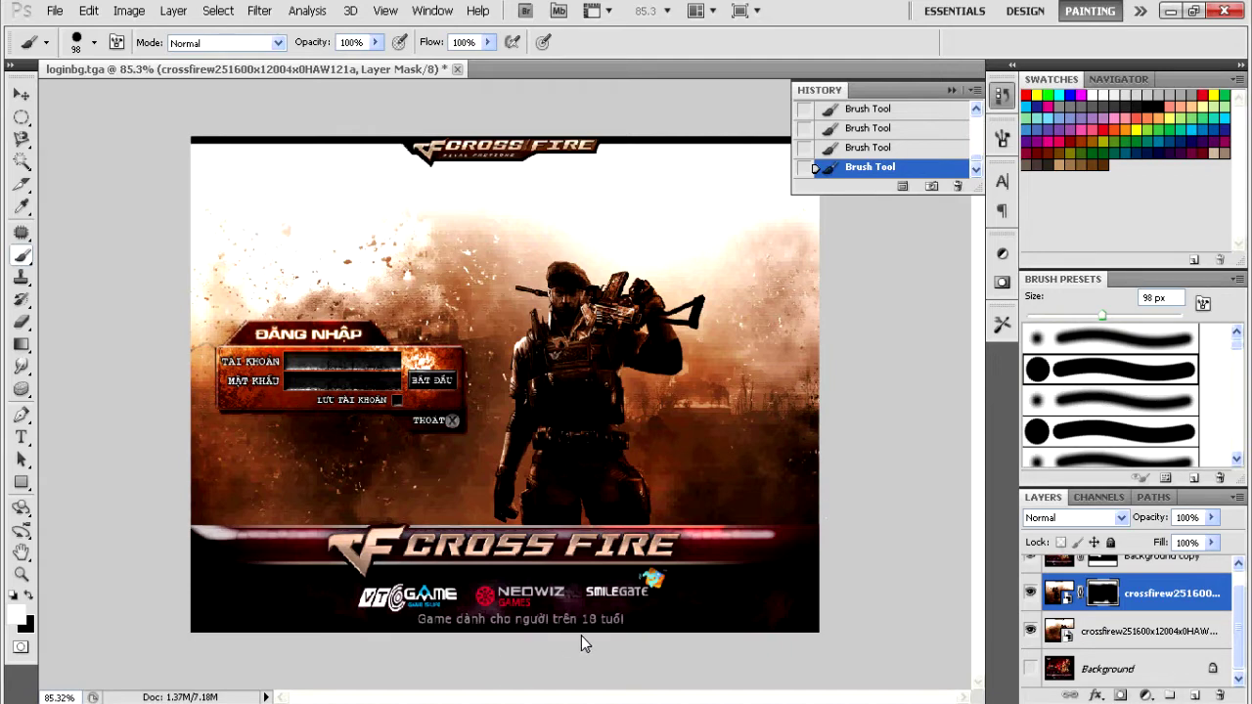
scroll(580, 635, up, 1)
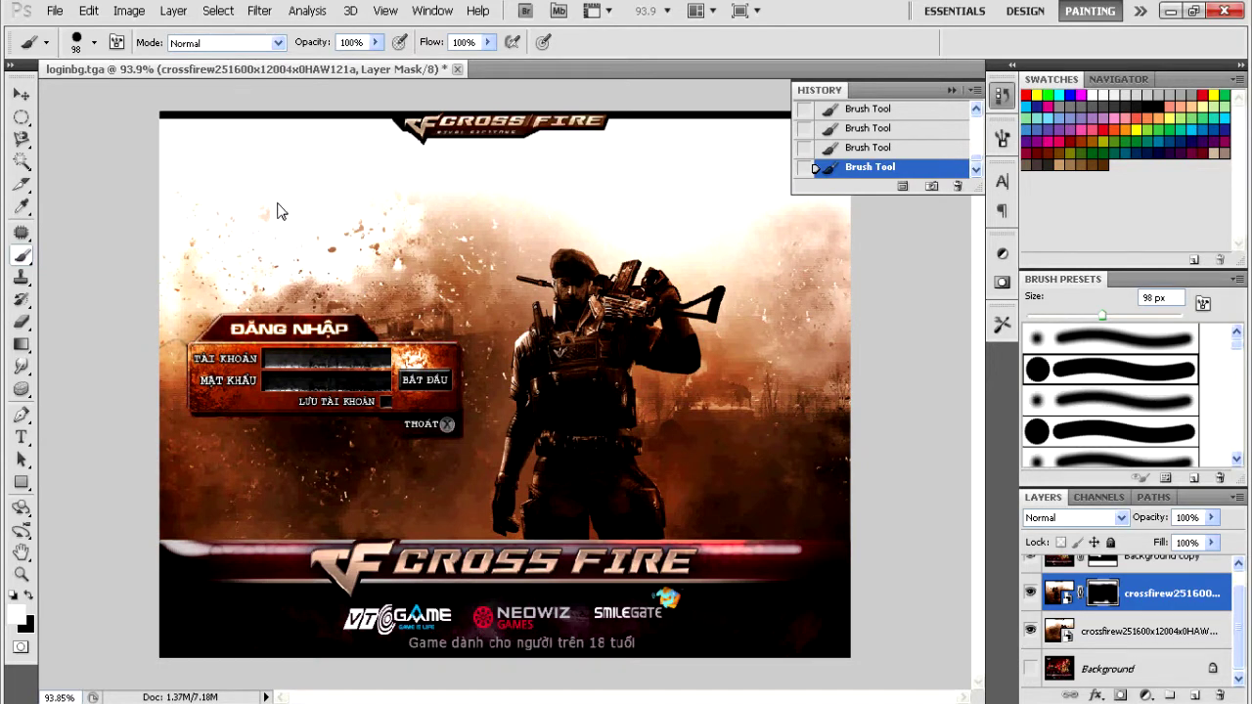
Step: Add the text 3+ in white 48 pt Terminator Two near the image's upper-left corner, above the login panel
click(21, 95)
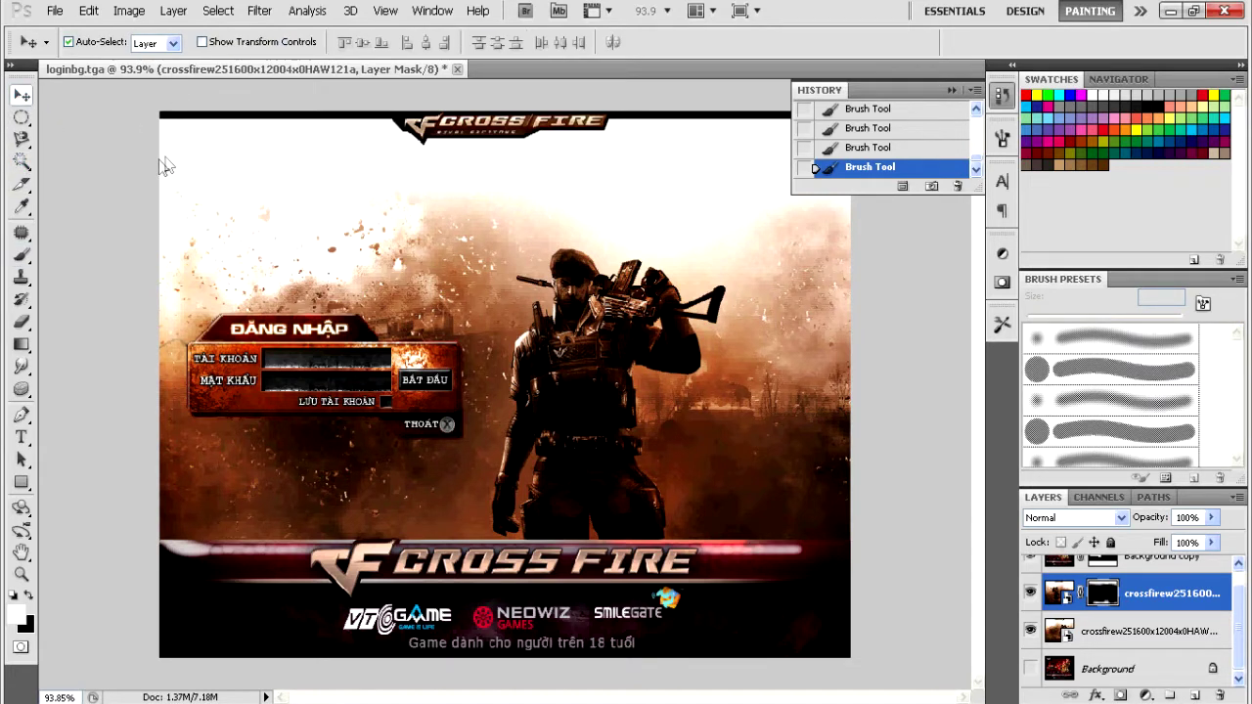
click(21, 437)
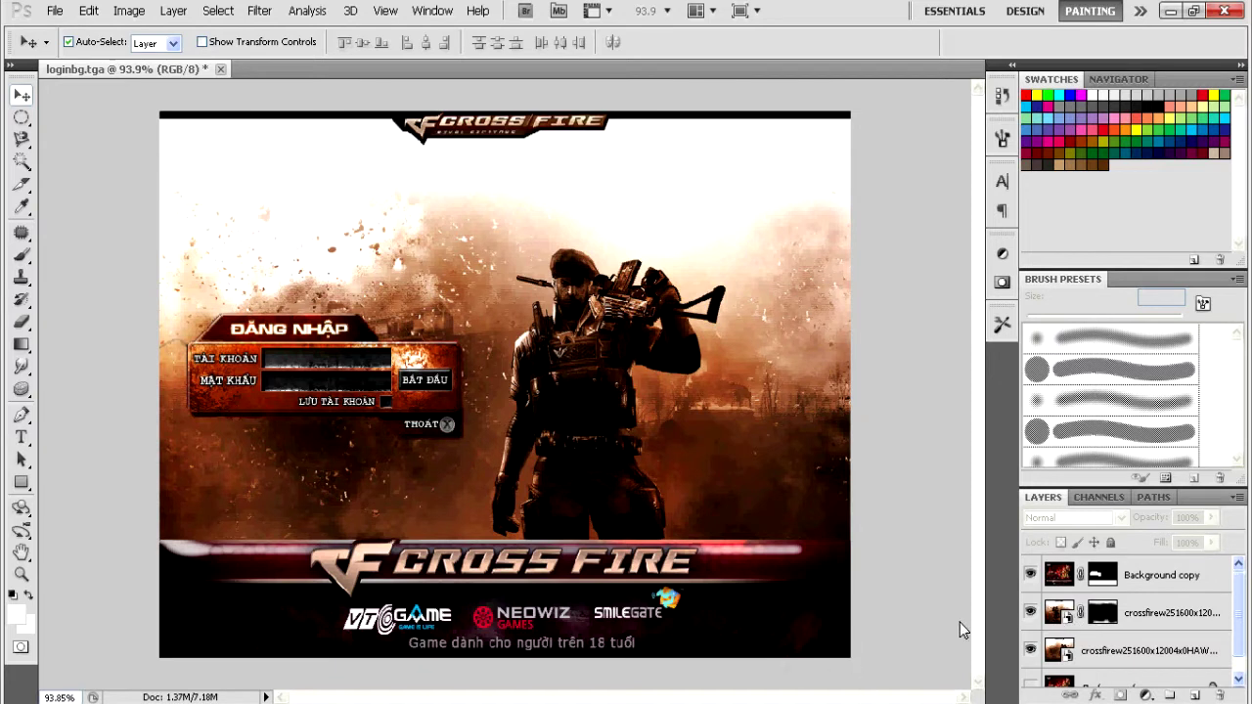
click(22, 439)
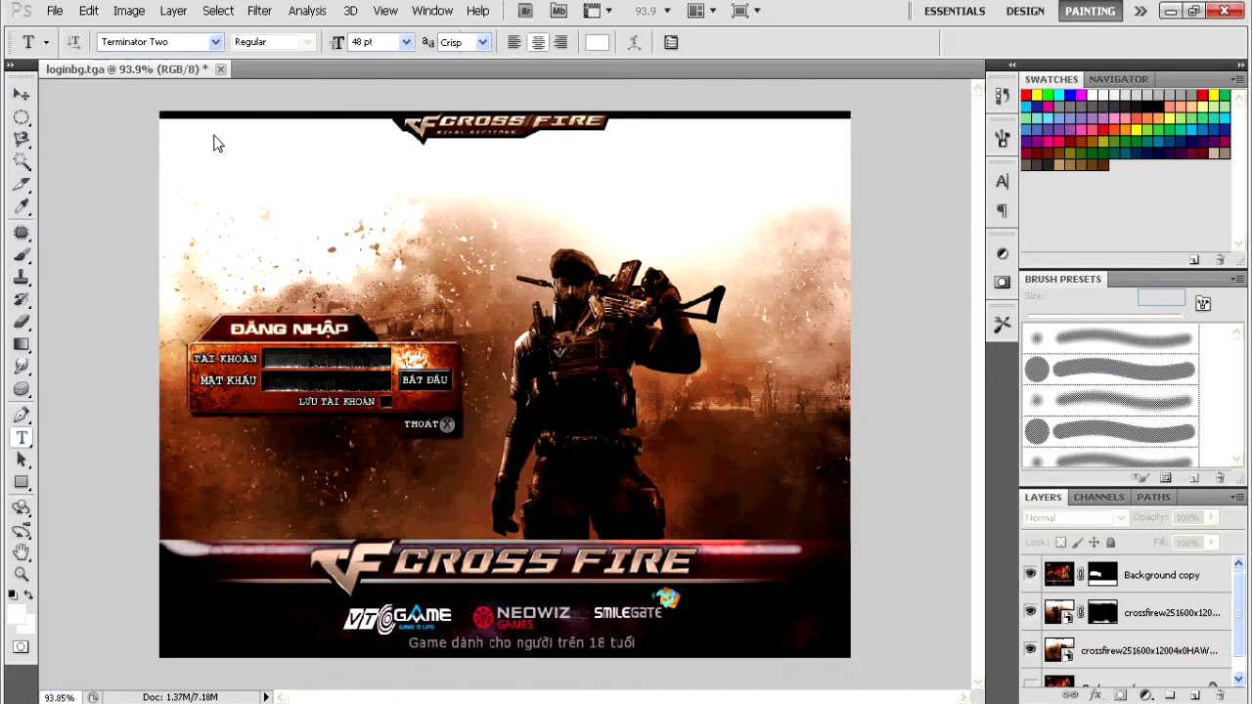
click(203, 163)
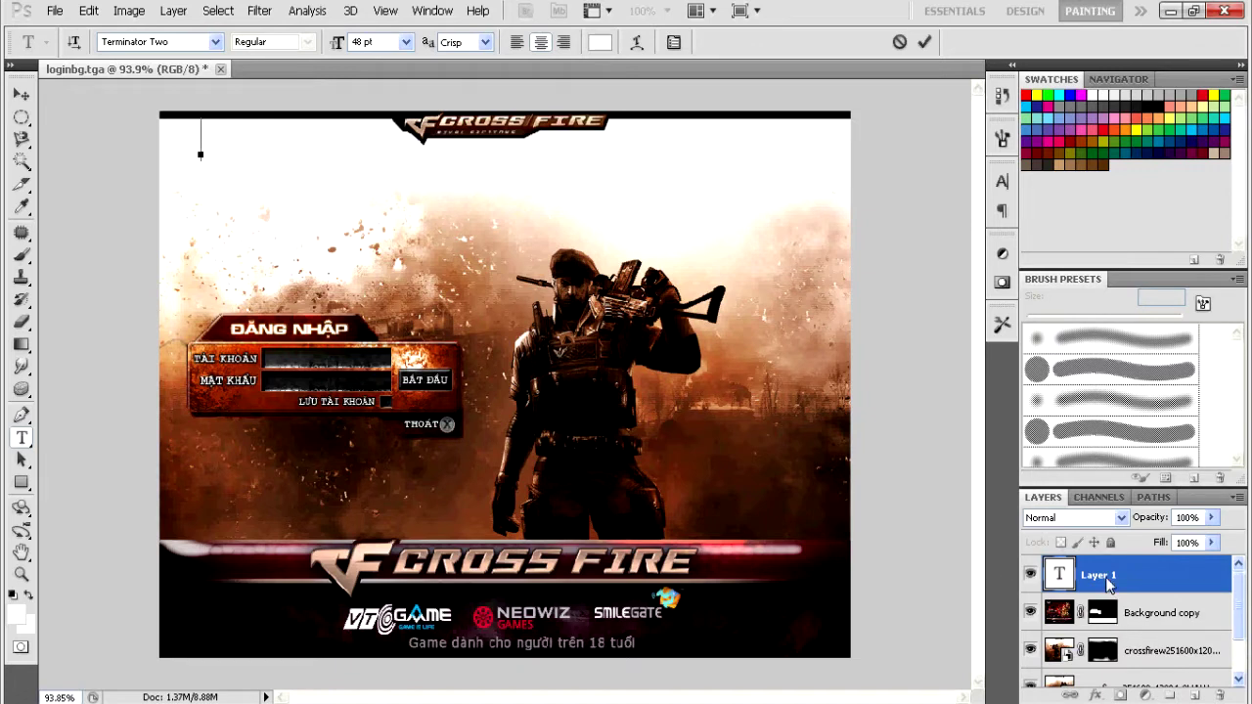
text(F)
click(1112, 583)
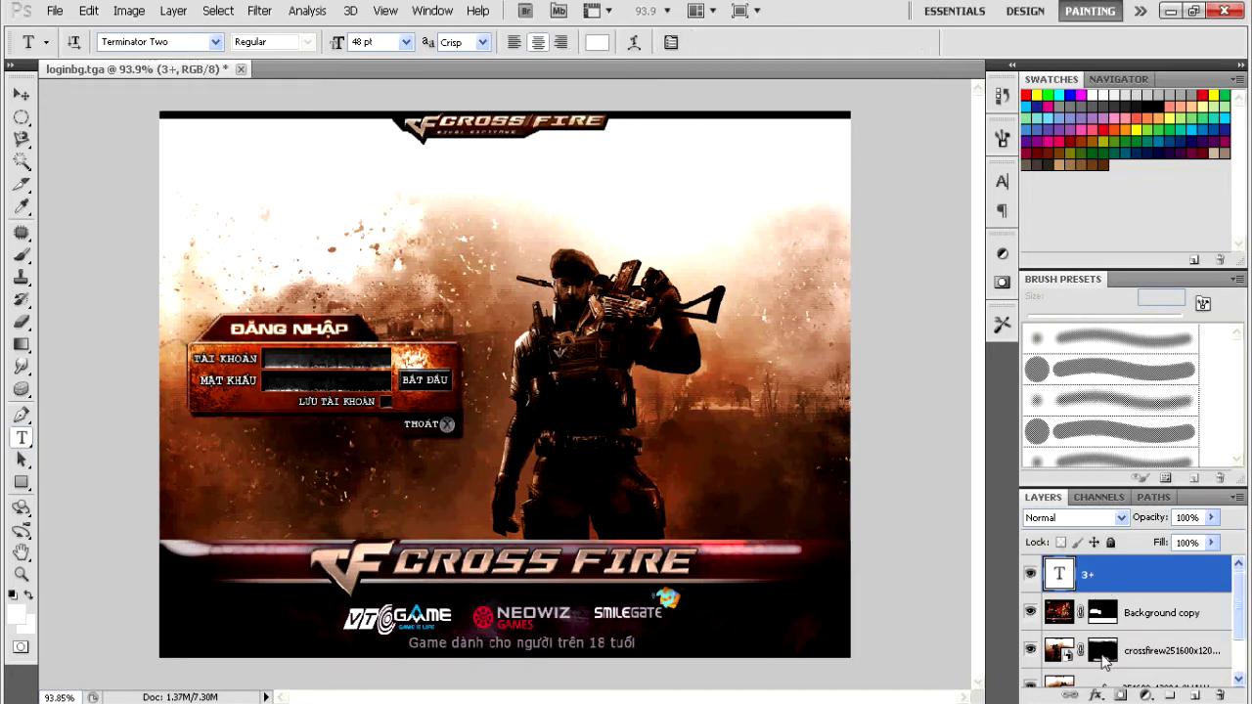
Step: Try a red outer glow (f10000) on the 3+ text layer
click(1095, 696)
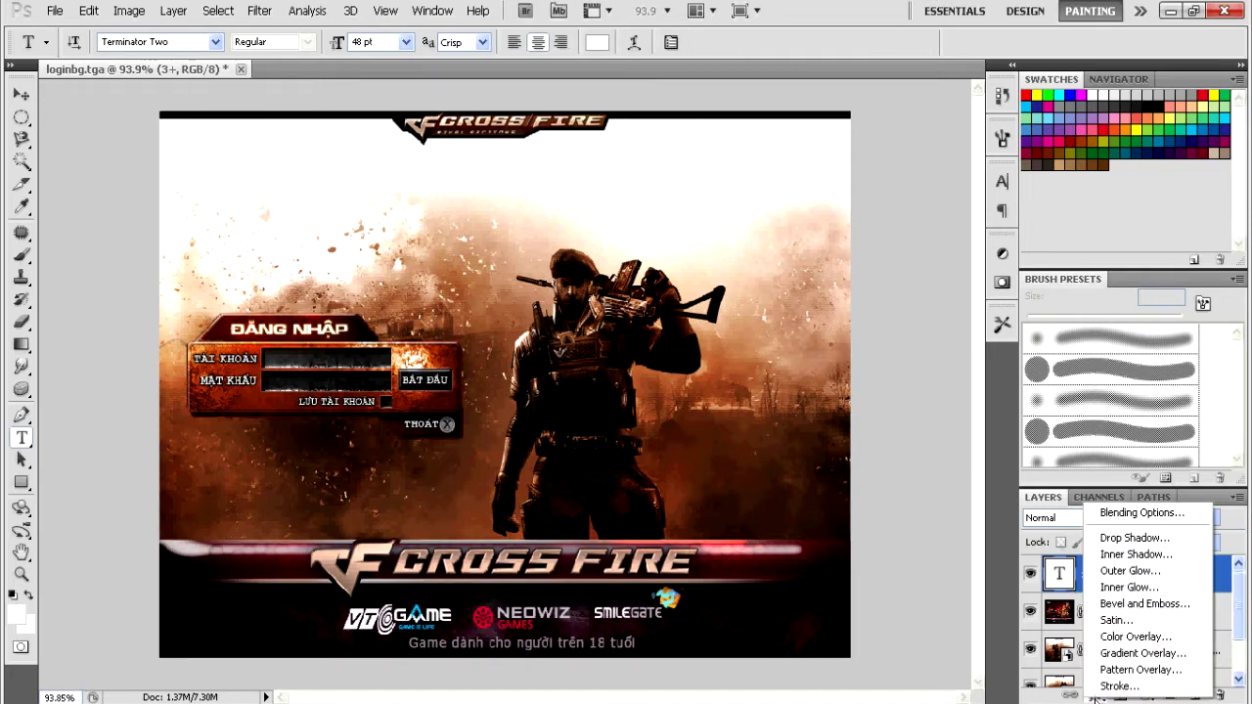
key(h)
click(1129, 570)
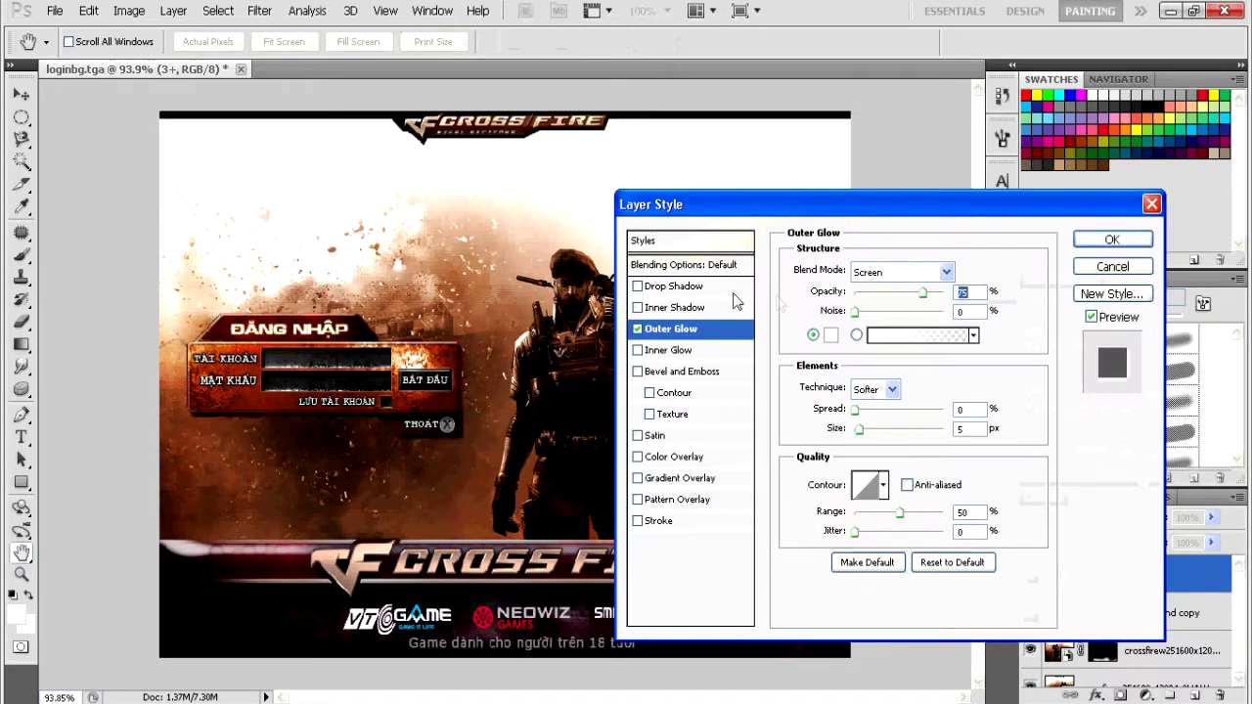
click(831, 338)
click(896, 128)
click(930, 138)
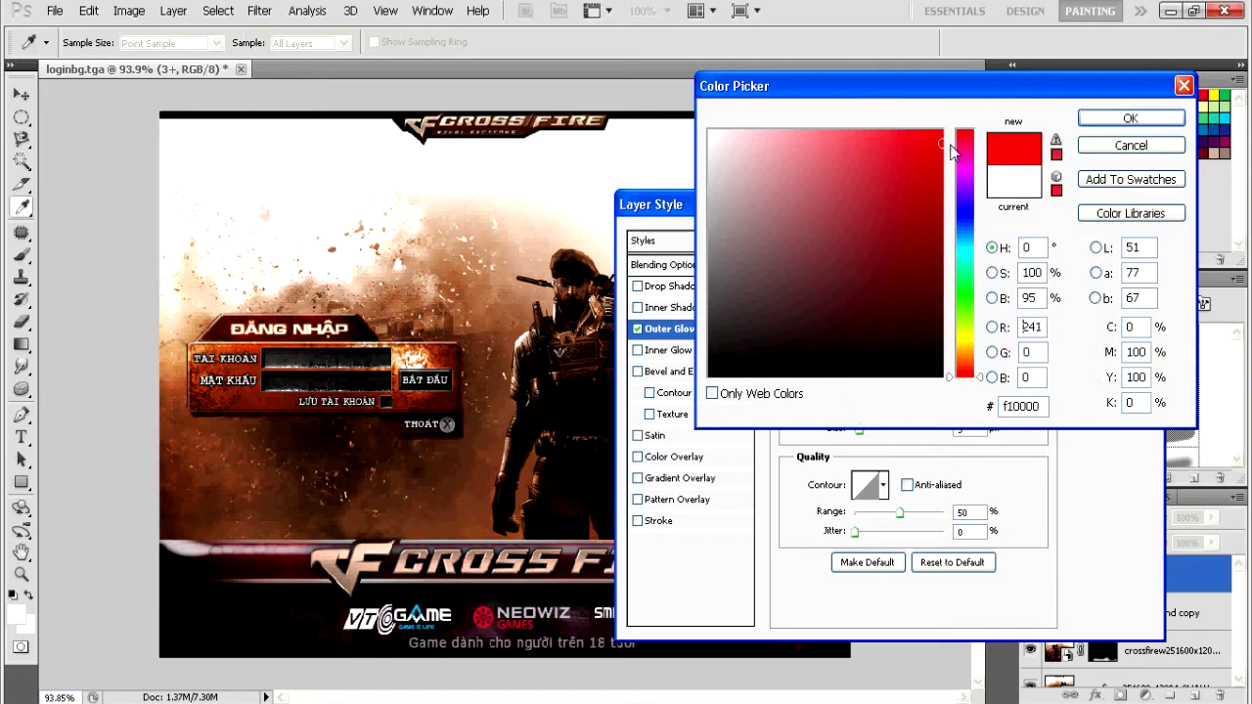
key(Return)
Step: Turn off the outer glow of the 3+ text and give it an inner glow in blue instead
click(668, 350)
click(638, 329)
click(833, 337)
click(928, 135)
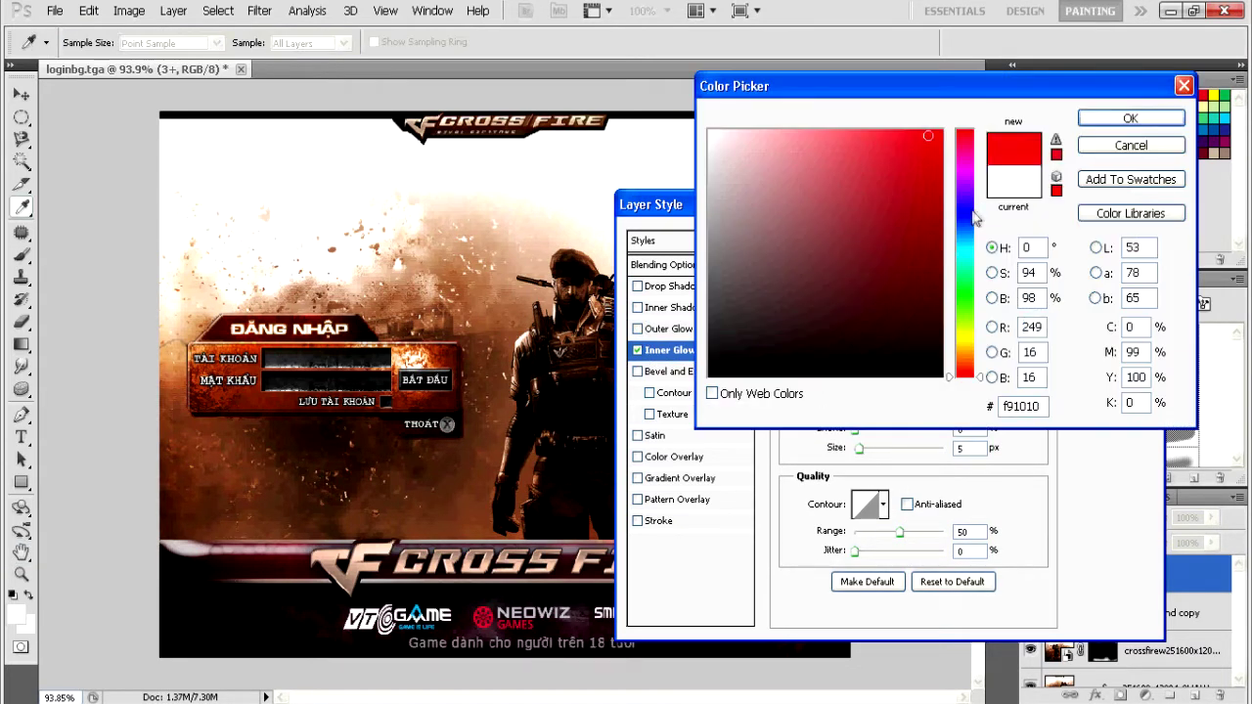
click(1129, 117)
Step: Add an outside stroke to the 3+ text and colour it pale yellow
click(653, 520)
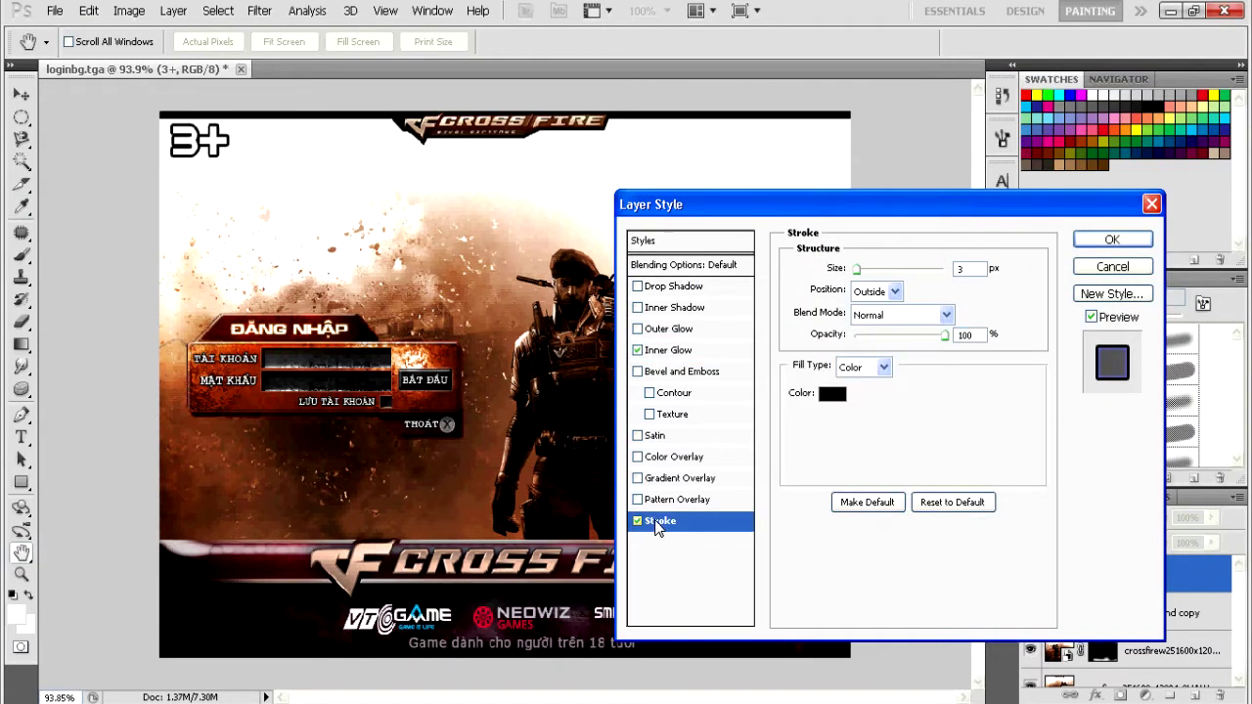
click(831, 393)
click(976, 318)
click(816, 162)
click(1129, 117)
Step: Try a light grey colour overlay on the 3+ text
click(669, 457)
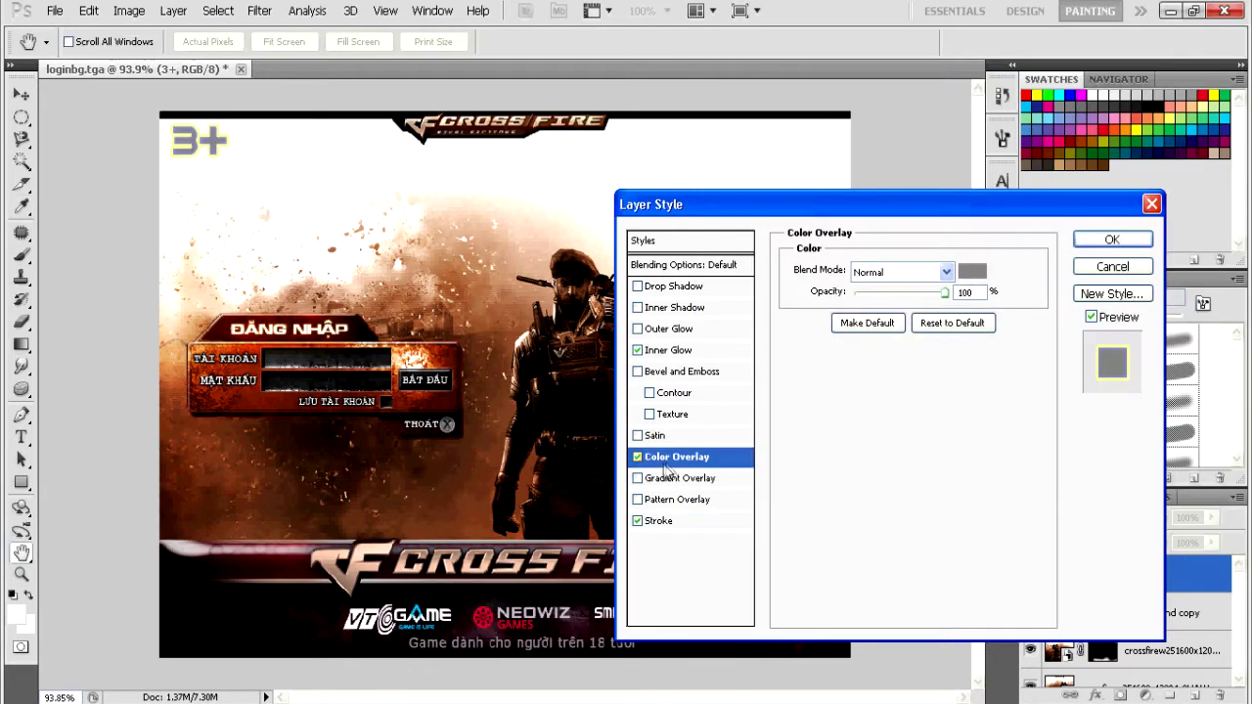
click(971, 271)
click(1129, 117)
Step: Add a gradient overlay to the 3+ text from the foreground-to-transparent preset, with a blue starting stop and the white stop shifted toward the transparent end
click(675, 479)
click(870, 318)
click(760, 147)
double_click(718, 414)
click(937, 142)
click(964, 220)
click(1129, 117)
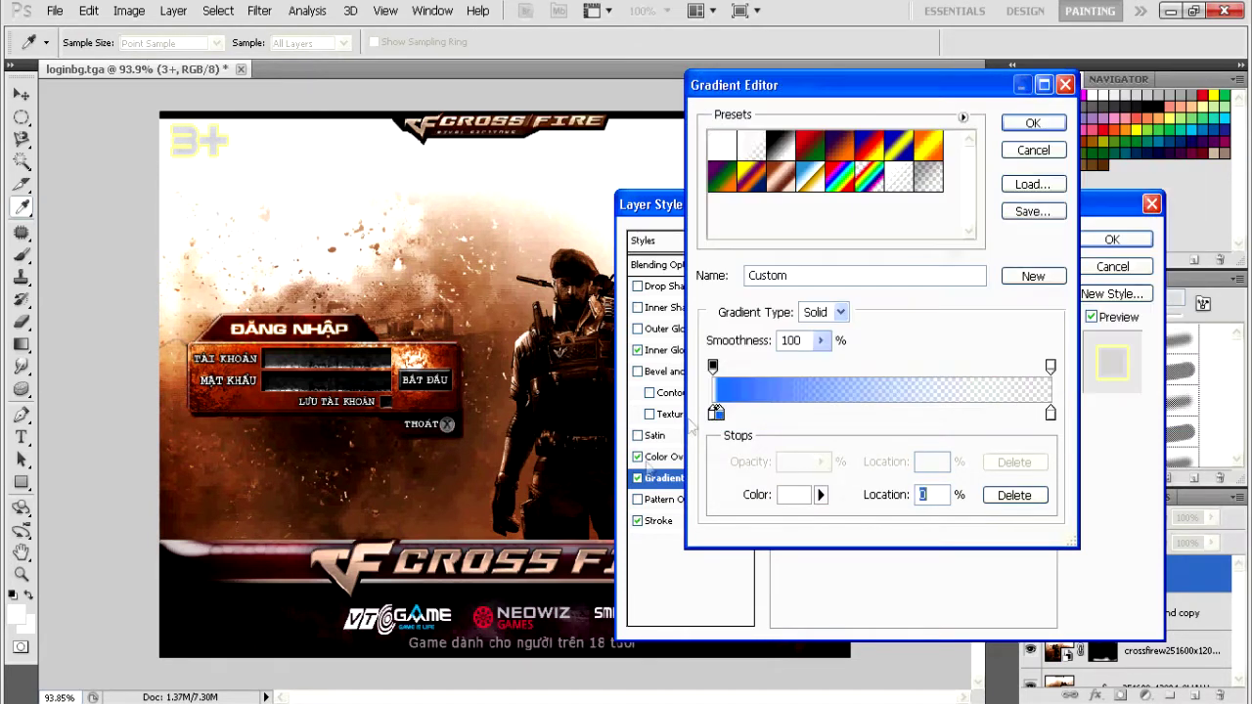
drag(715, 417, 981, 418)
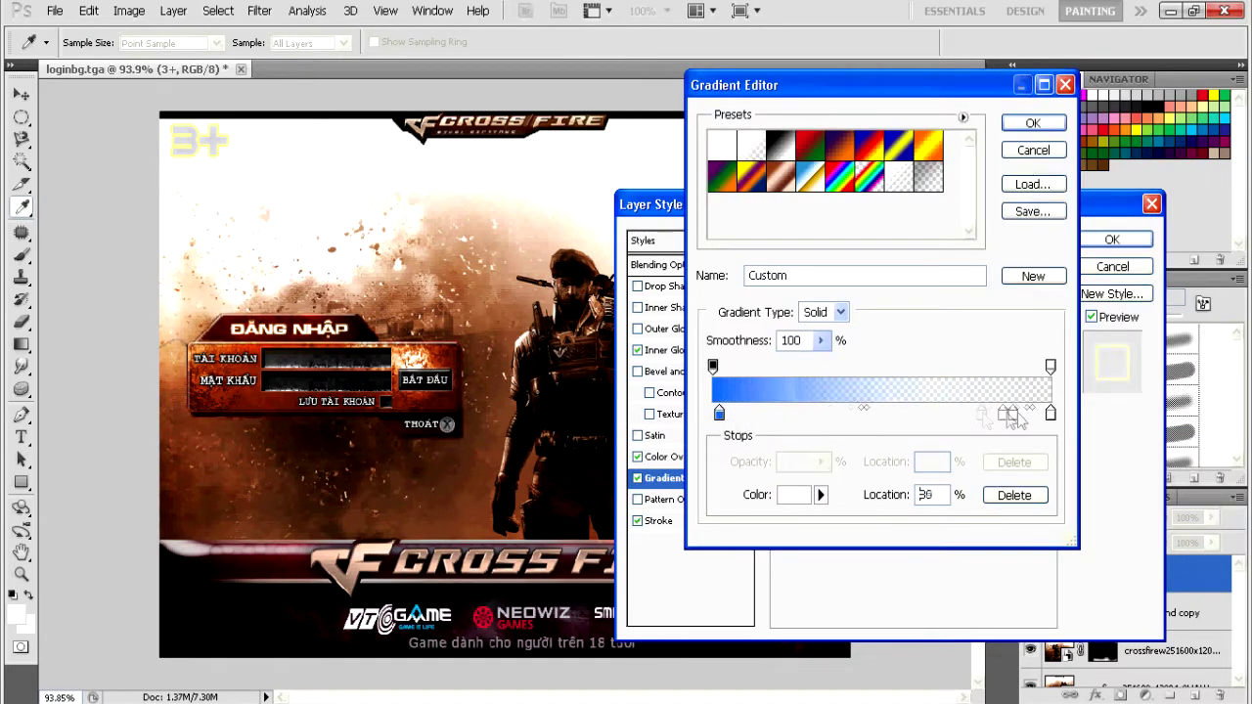
click(1033, 122)
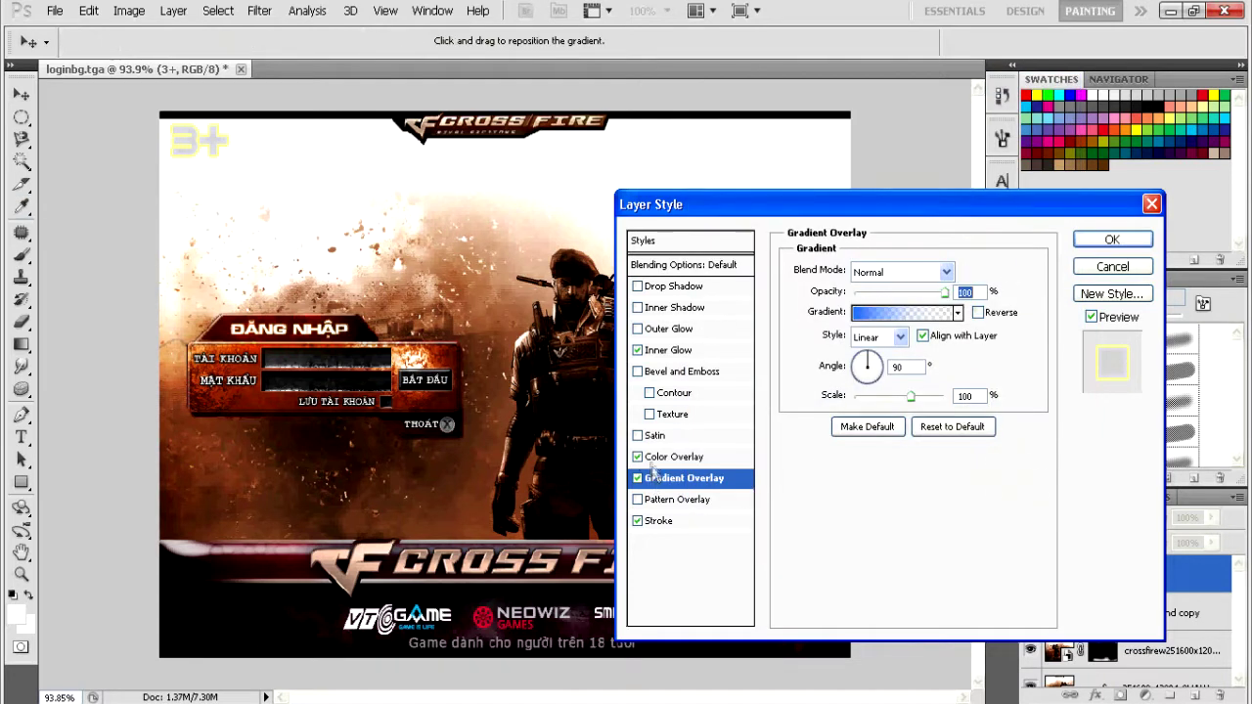
Step: Strengthen the gradient overlay's blue by moving its colour and opaque stops toward the transparent end, with the colour overlay disabled
click(904, 312)
drag(712, 413, 1013, 414)
drag(713, 365, 799, 365)
key(Return)
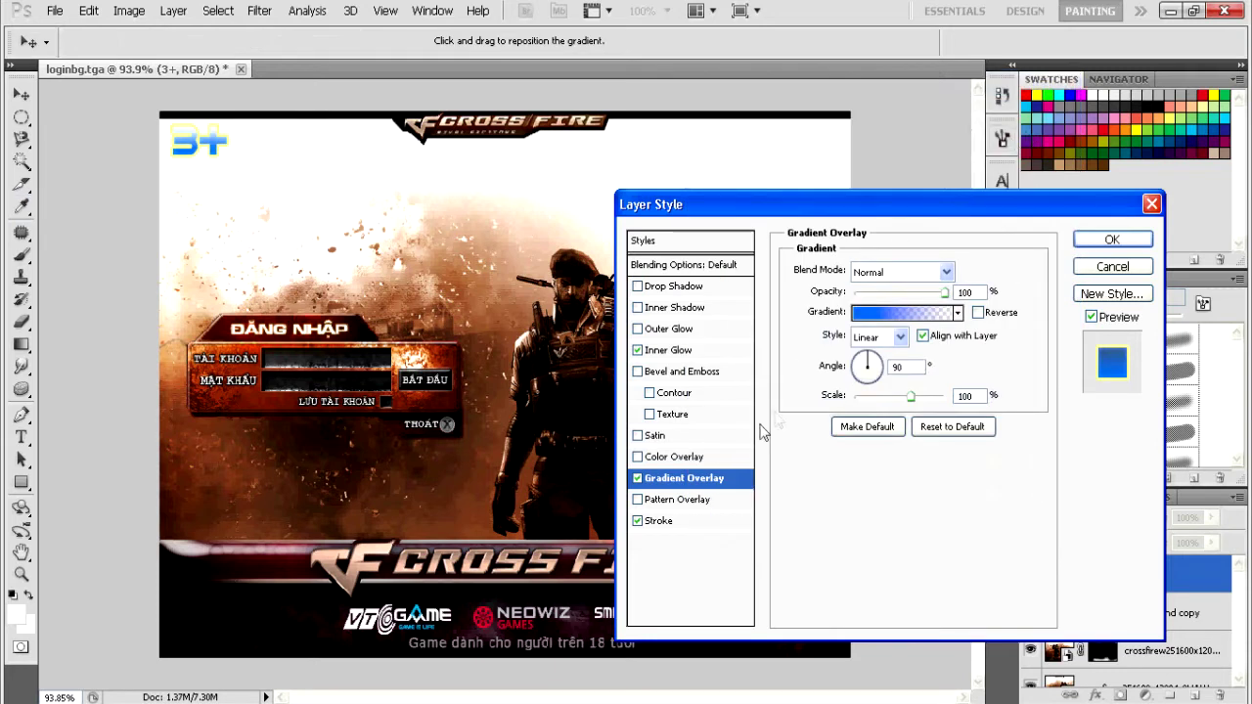
Step: Recolour the 3+ text's stroke to a muted olive and apply the layer style
click(658, 520)
click(831, 391)
click(796, 287)
click(802, 240)
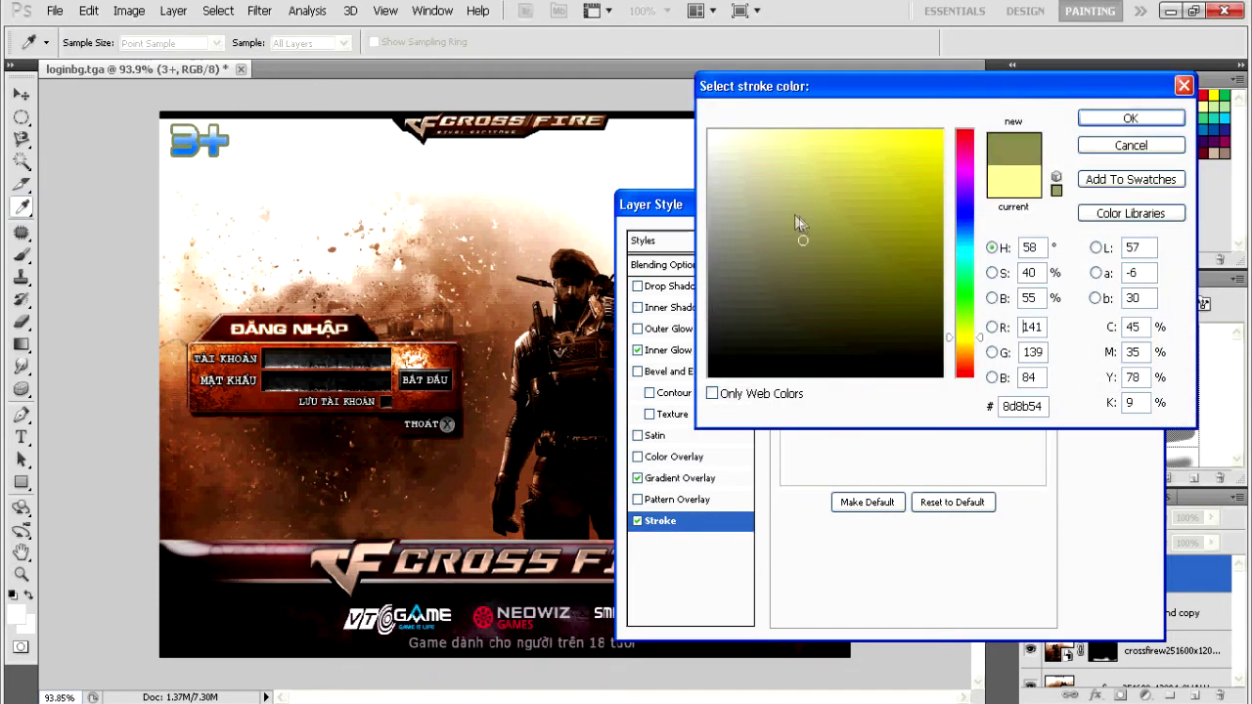
key(Return)
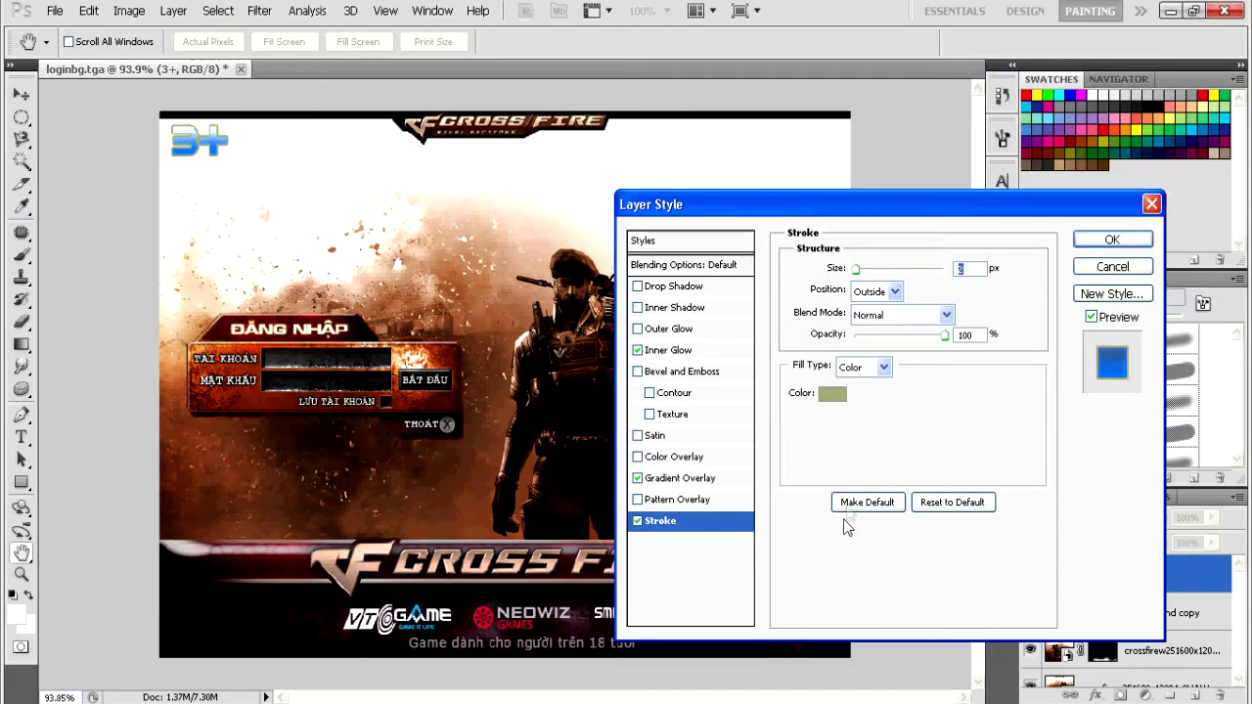
click(1087, 239)
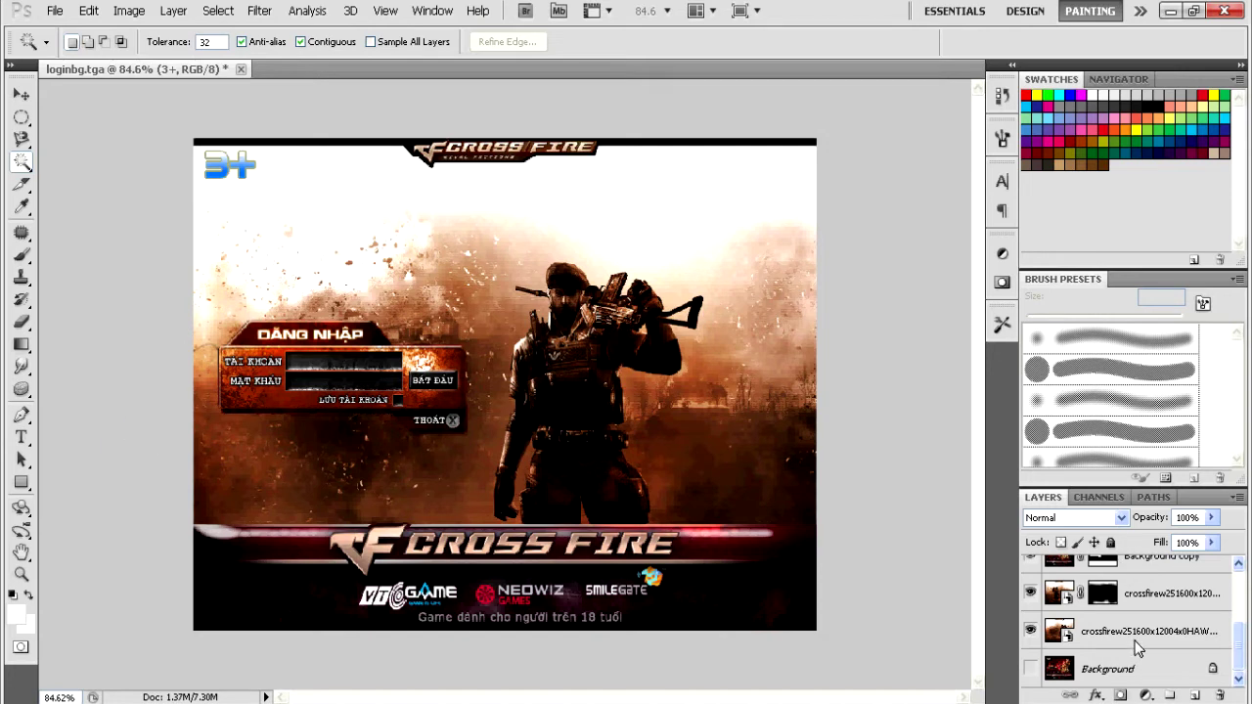
Step: Look through the layers, select Background copy and toggle its visibility to check what it contributes to the image
scroll(1135, 641, up, 3)
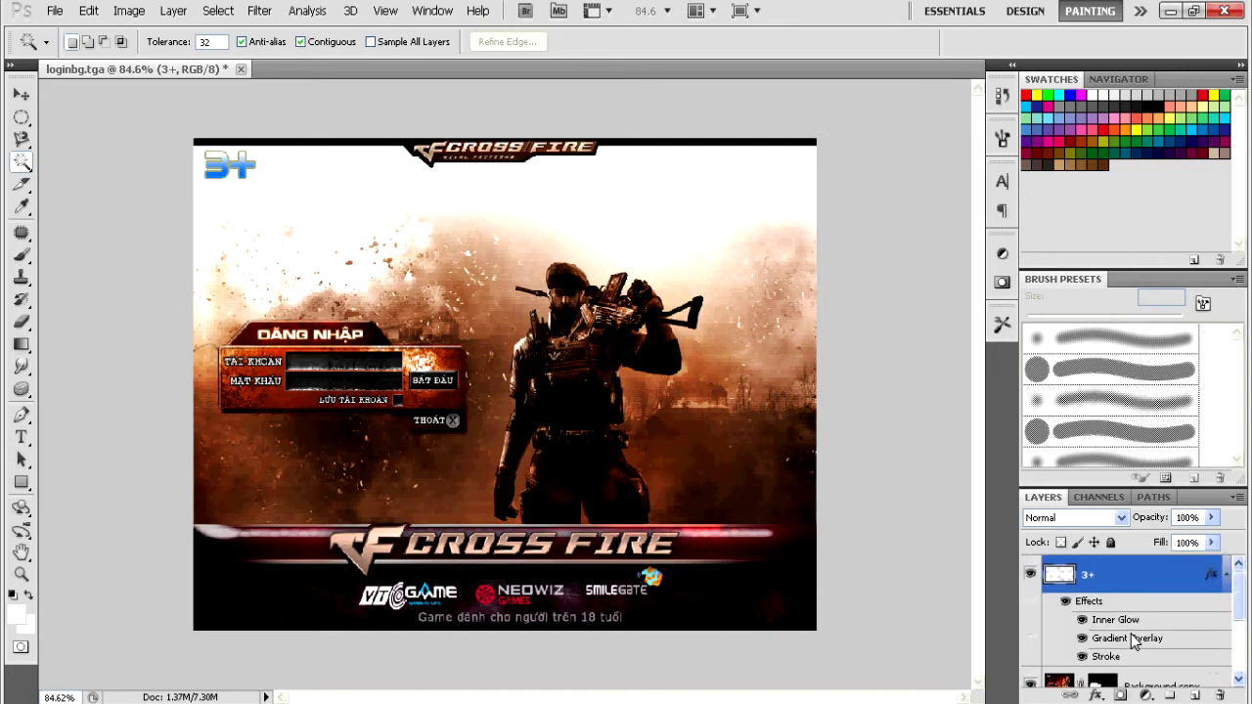
scroll(1194, 657, down, 3)
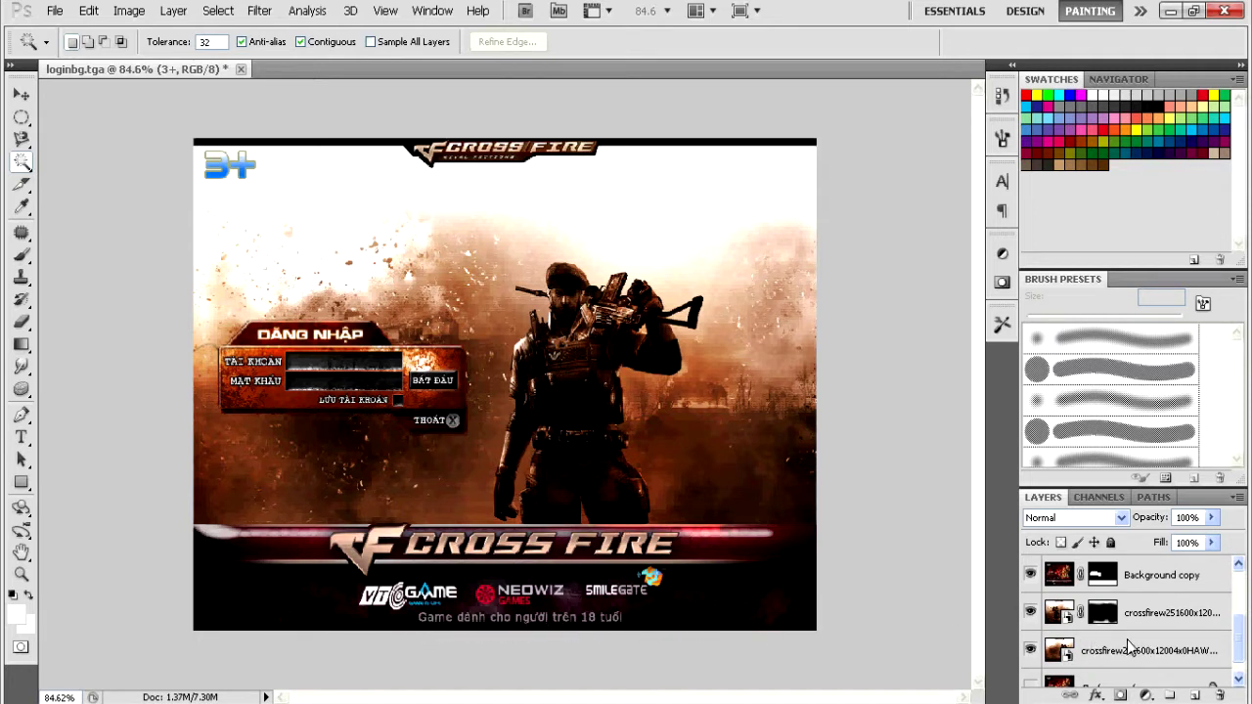
click(1150, 618)
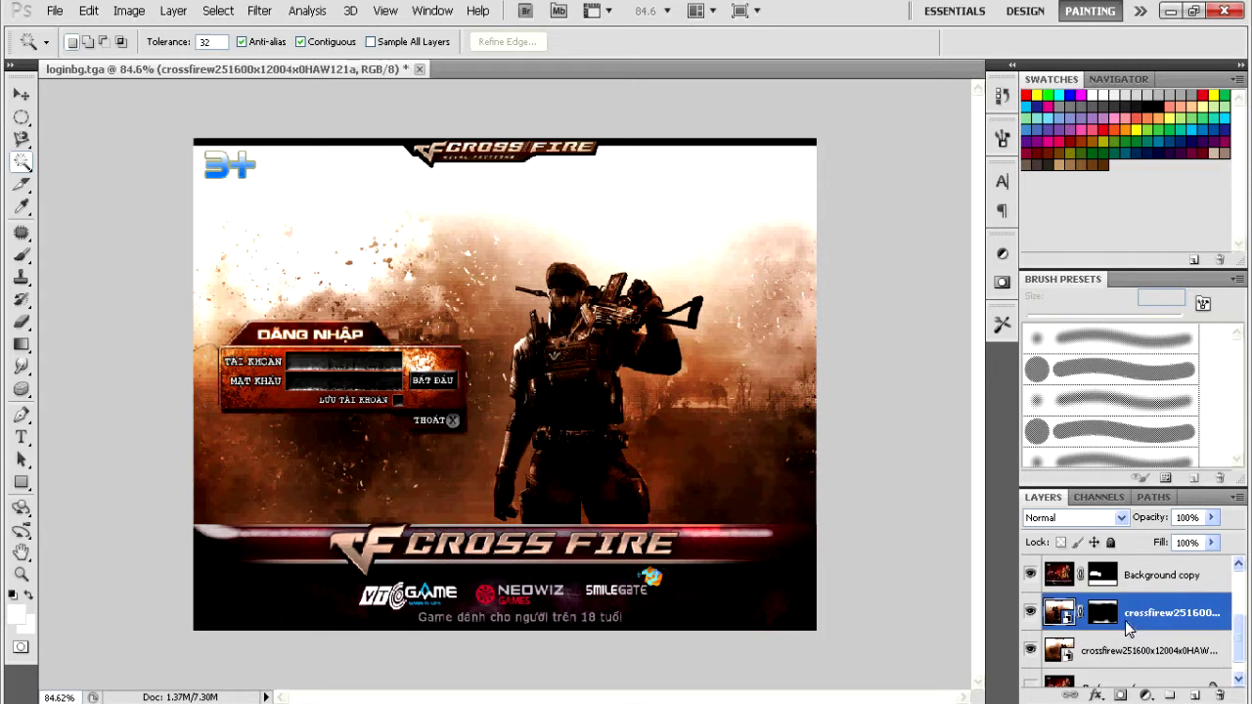
scroll(1143, 662, up, 3)
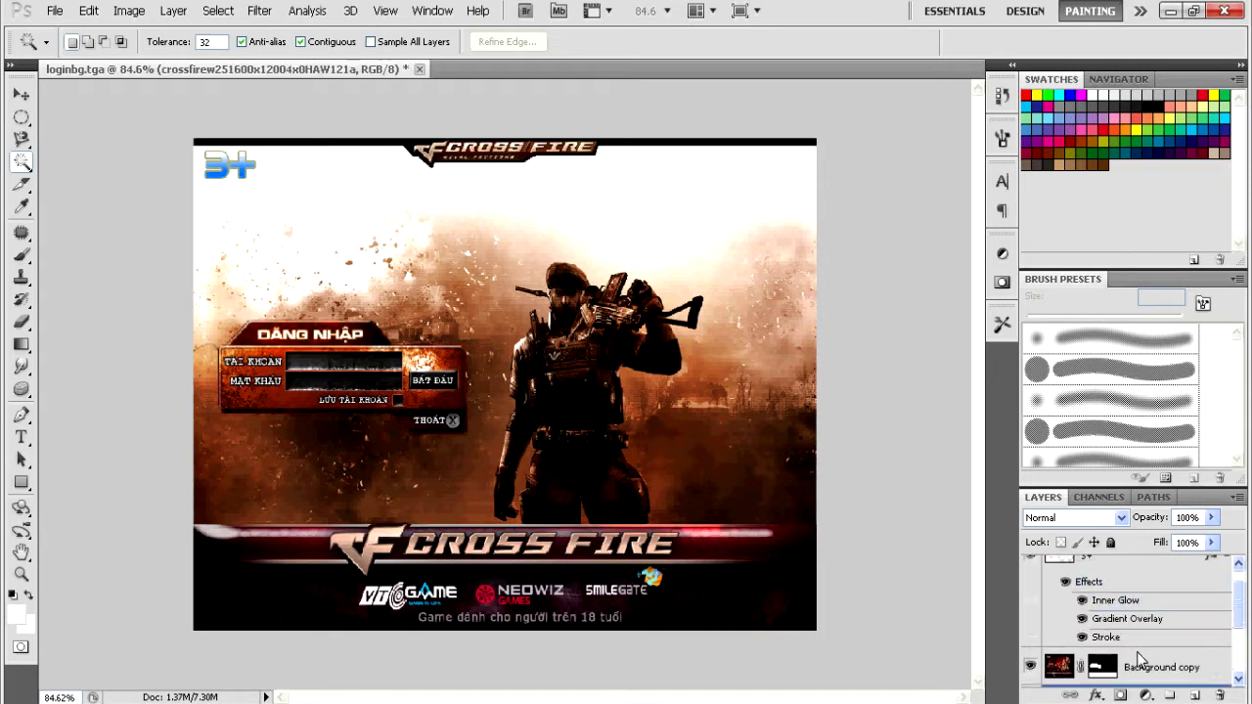
click(1154, 667)
scroll(1120, 618, down, 3)
scroll(1062, 598, up, 3)
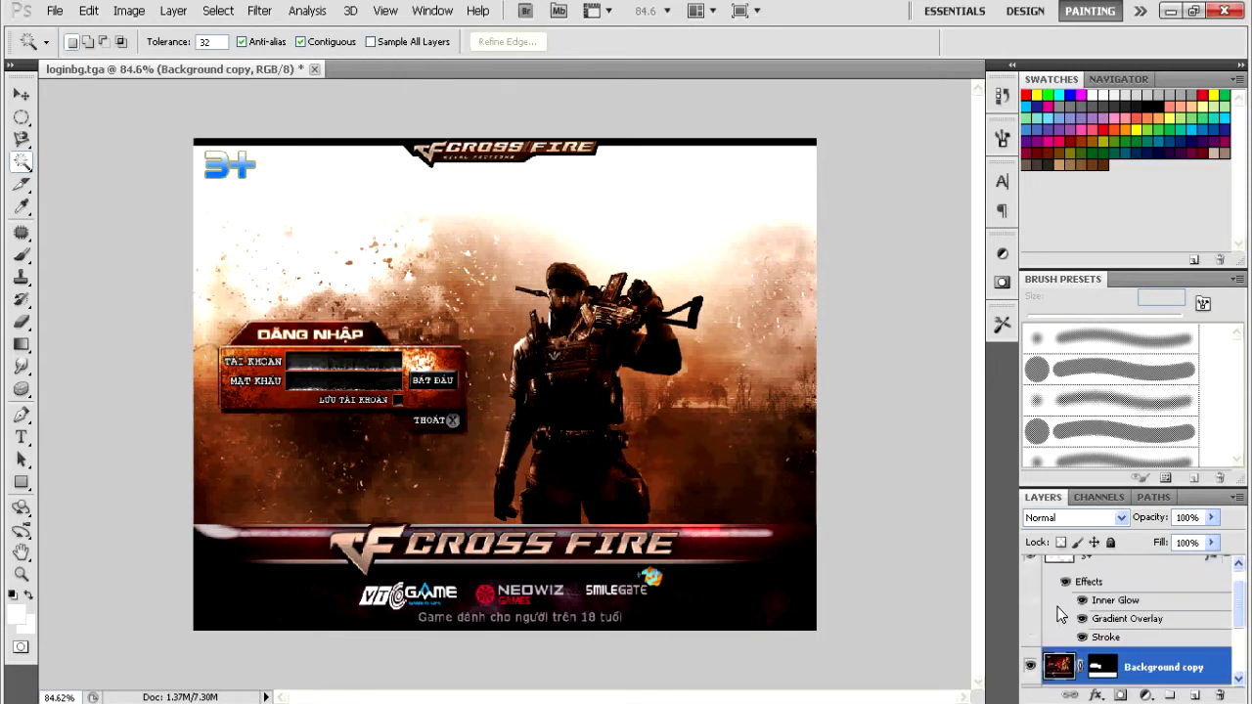
click(1029, 667)
click(1030, 667)
Step: Remove the line "Game dành cho người trên 18 tuổi" below the company logos by patching it with clean black footer areas
scroll(536, 621, up, 2)
scroll(537, 613, up, 2)
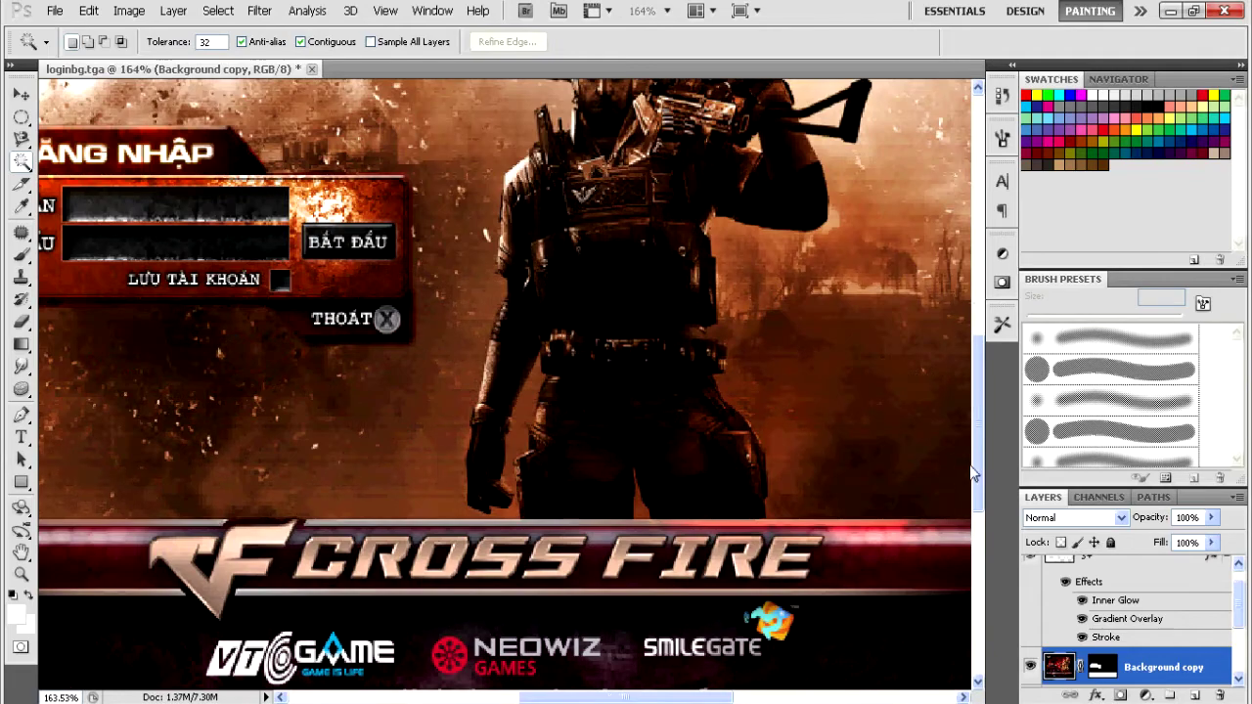
drag(981, 440, 997, 491)
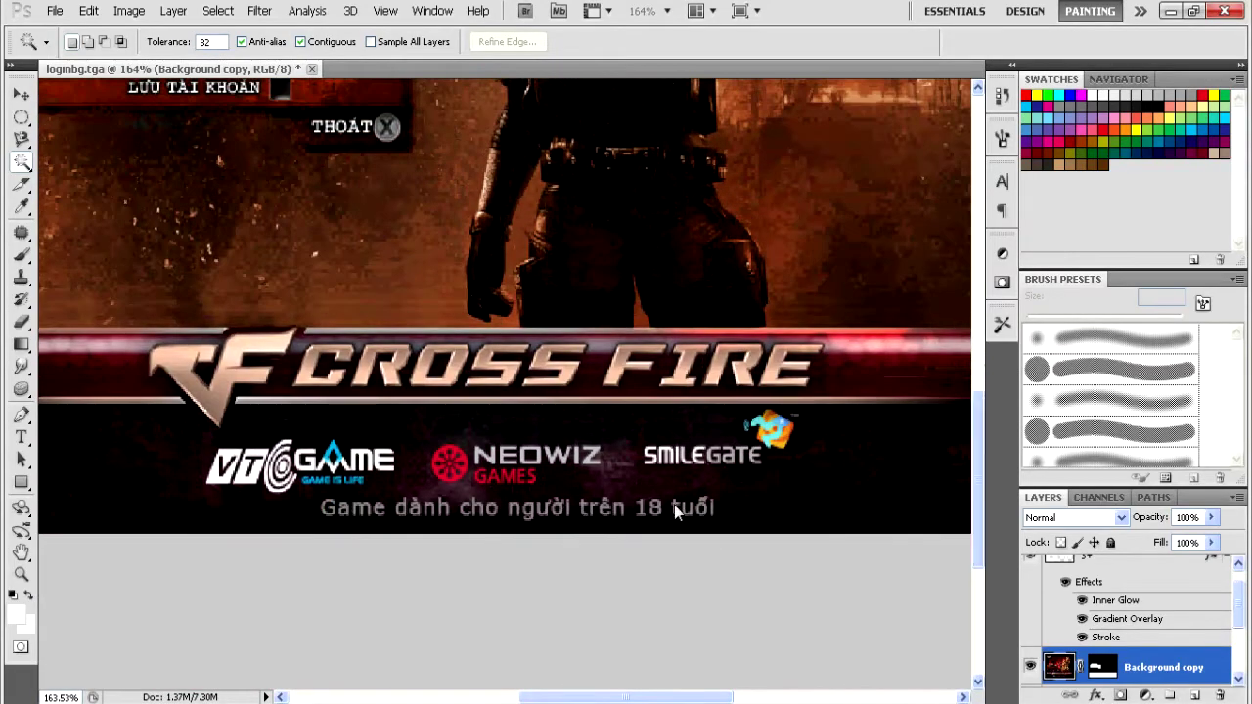
click(22, 232)
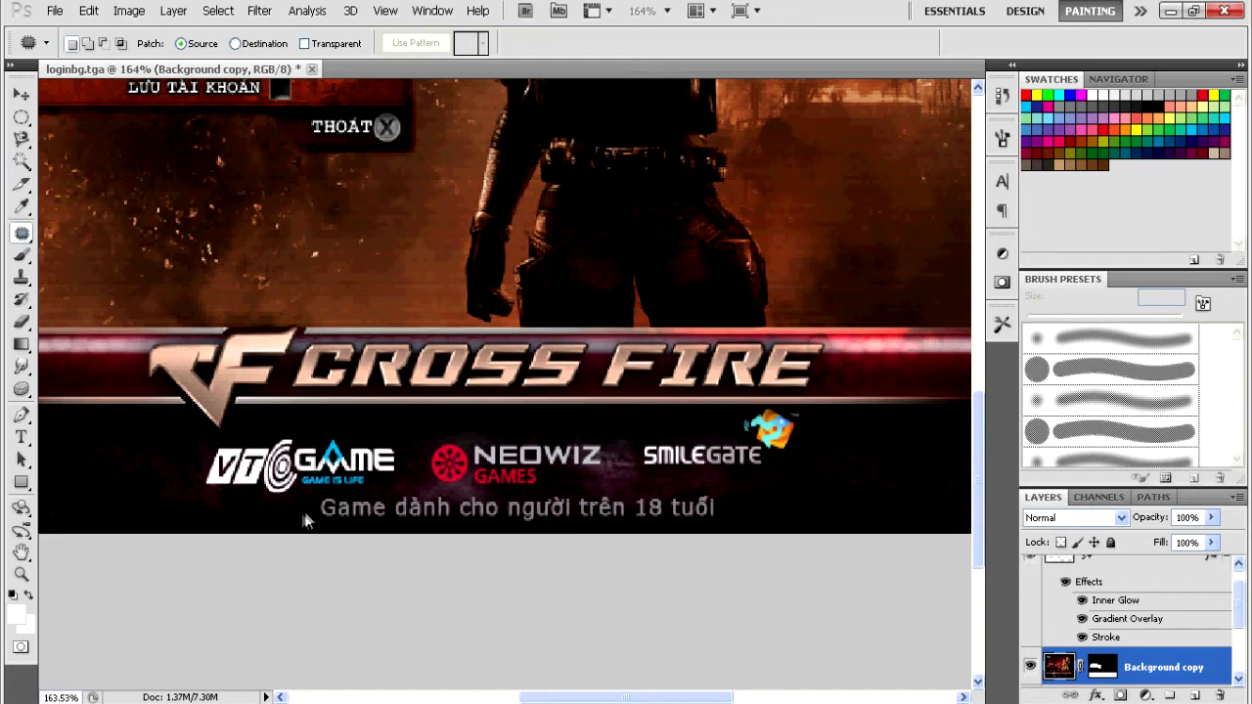
mouse_move(313, 497)
mouse_down()
mouse_move(313, 525)
mouse_move(387, 524)
mouse_move(388, 509)
mouse_move(368, 503)
mouse_move(279, 516)
mouse_move(292, 511)
mouse_move(294, 527)
mouse_up()
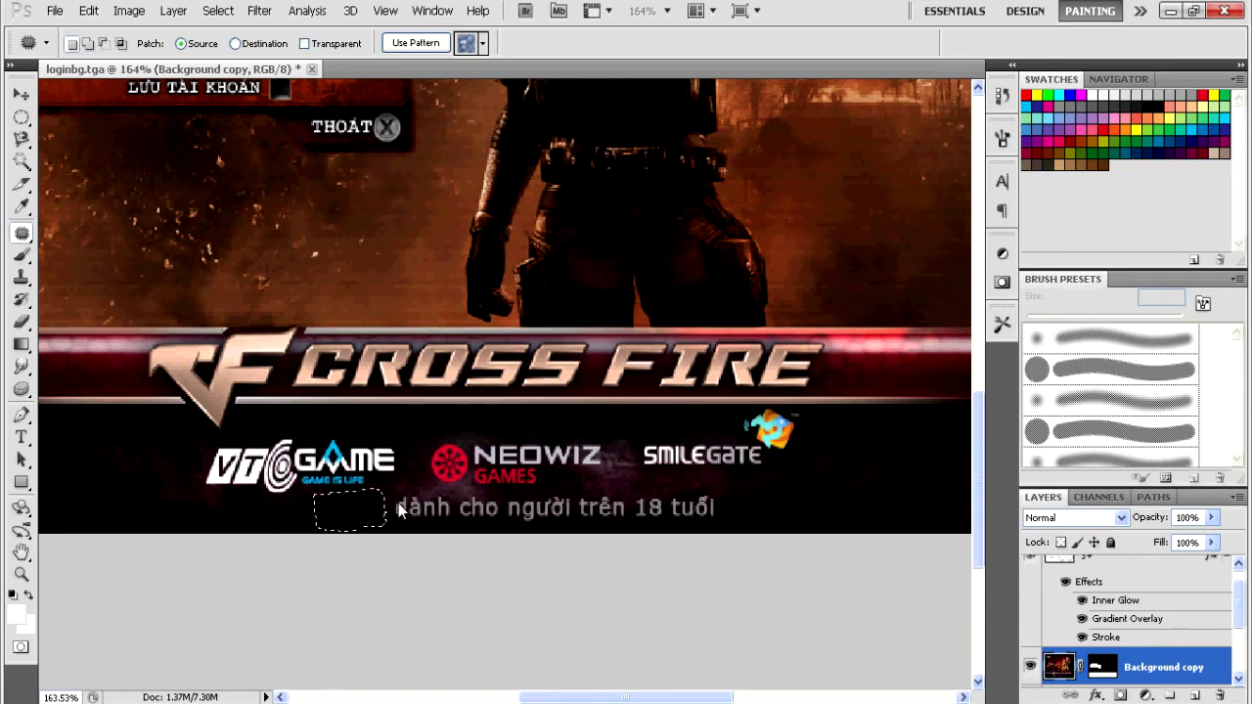
mouse_move(392, 496)
mouse_down()
mouse_move(424, 528)
mouse_move(439, 497)
mouse_move(227, 515)
mouse_up()
mouse_move(465, 509)
mouse_down()
mouse_move(567, 534)
mouse_move(495, 534)
mouse_move(479, 491)
mouse_move(307, 515)
mouse_up()
mouse_move(571, 497)
mouse_down()
mouse_move(556, 496)
mouse_move(587, 526)
mouse_move(618, 496)
mouse_move(339, 506)
mouse_move(355, 516)
mouse_up()
mouse_move(647, 540)
mouse_down()
mouse_move(652, 522)
mouse_move(629, 534)
mouse_move(671, 524)
mouse_move(571, 518)
mouse_up()
click(766, 503)
key(ctrl+0)
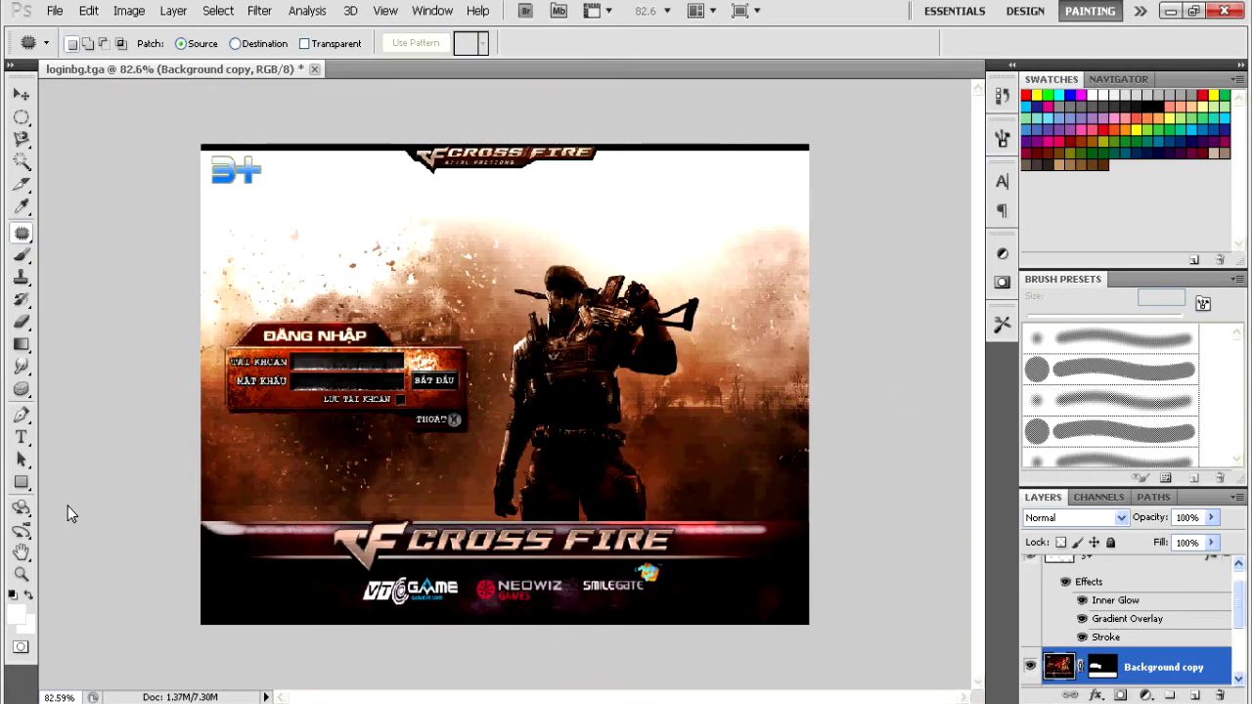
Step: Start a new text line in the footer beneath the VTC Game logo and set its colour to a light grey
click(22, 437)
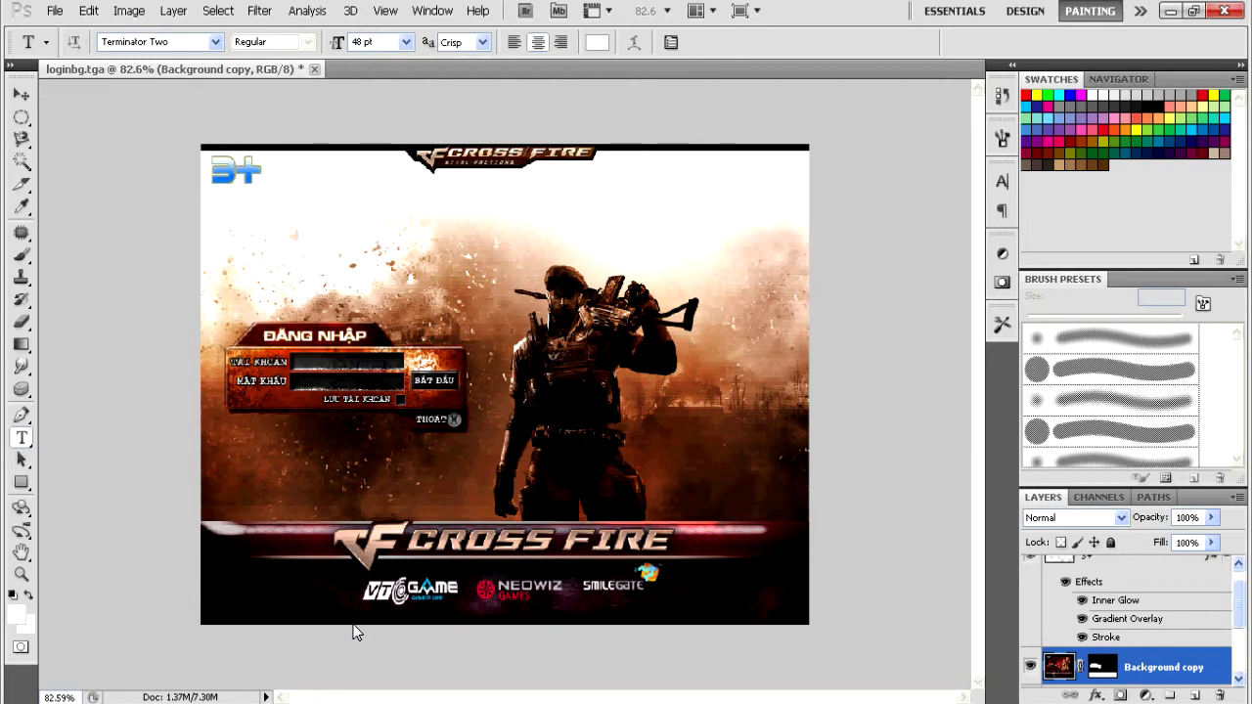
click(381, 618)
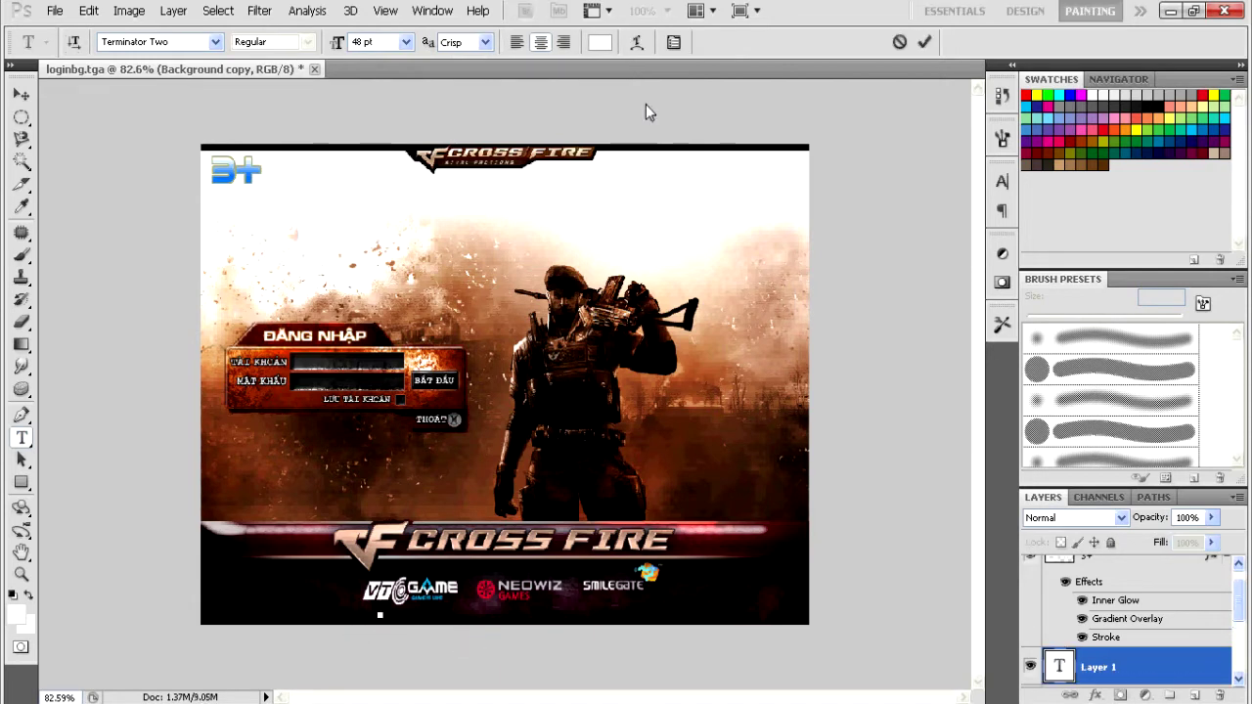
click(597, 42)
drag(721, 124, 715, 171)
click(1115, 119)
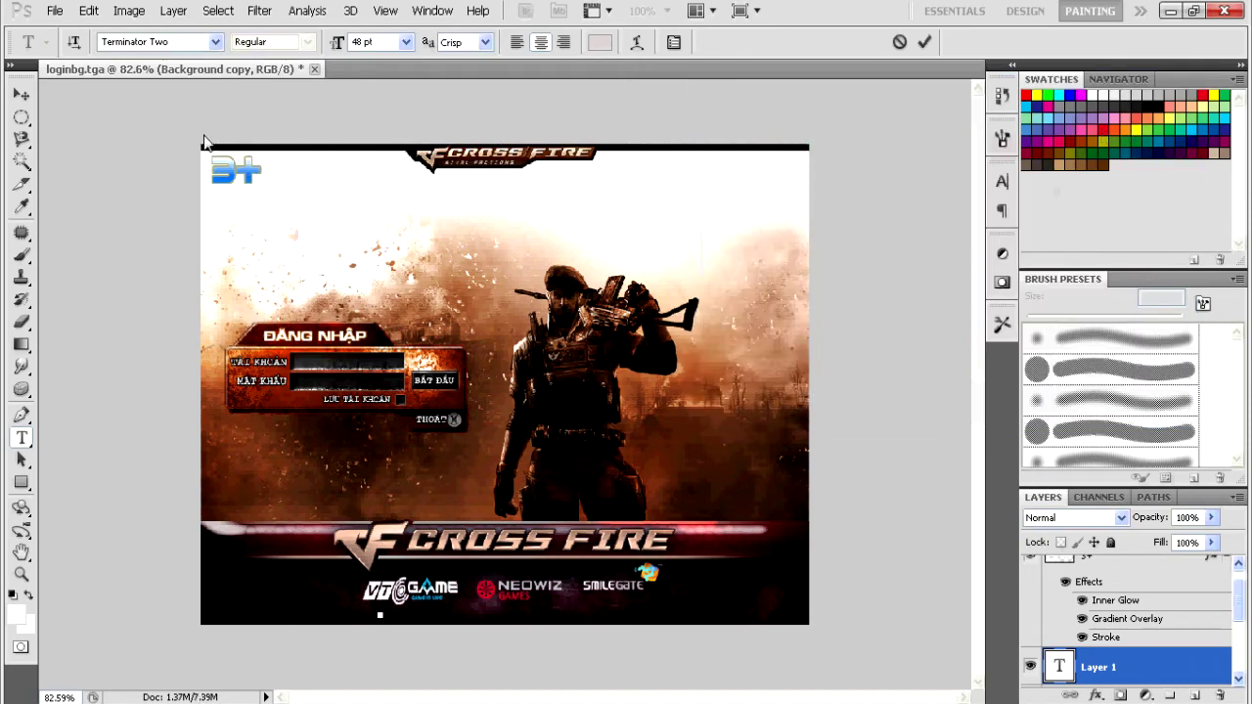
Step: Set the new footer text's font to VNI-Korin at 24 pt
click(216, 42)
drag(441, 474, 440, 567)
scroll(392, 431, up, 5)
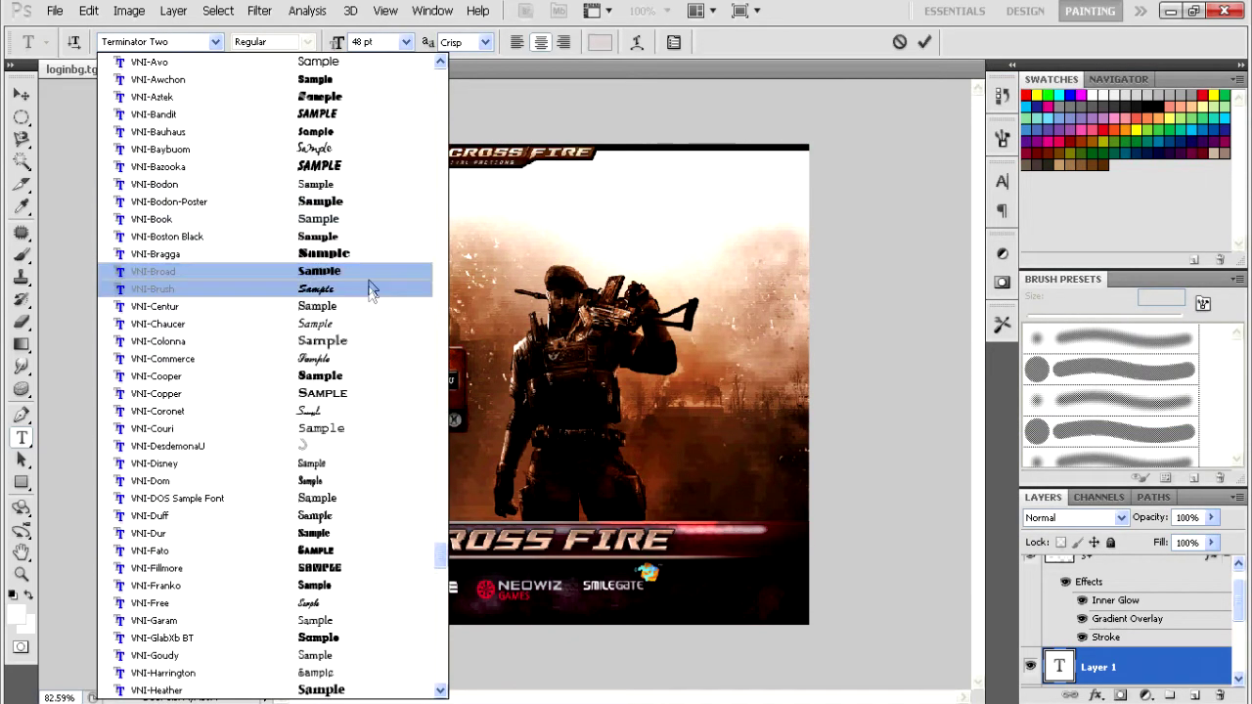
scroll(357, 382, down, 7)
scroll(396, 545, down, 6)
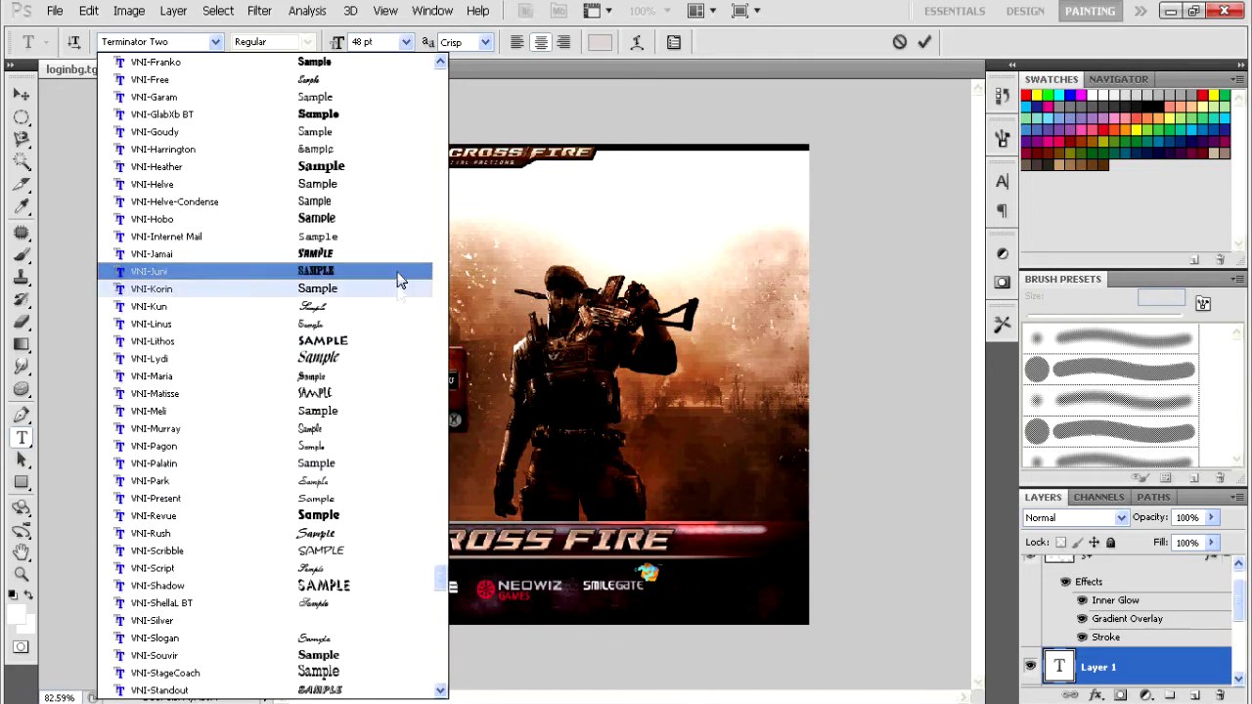
click(397, 291)
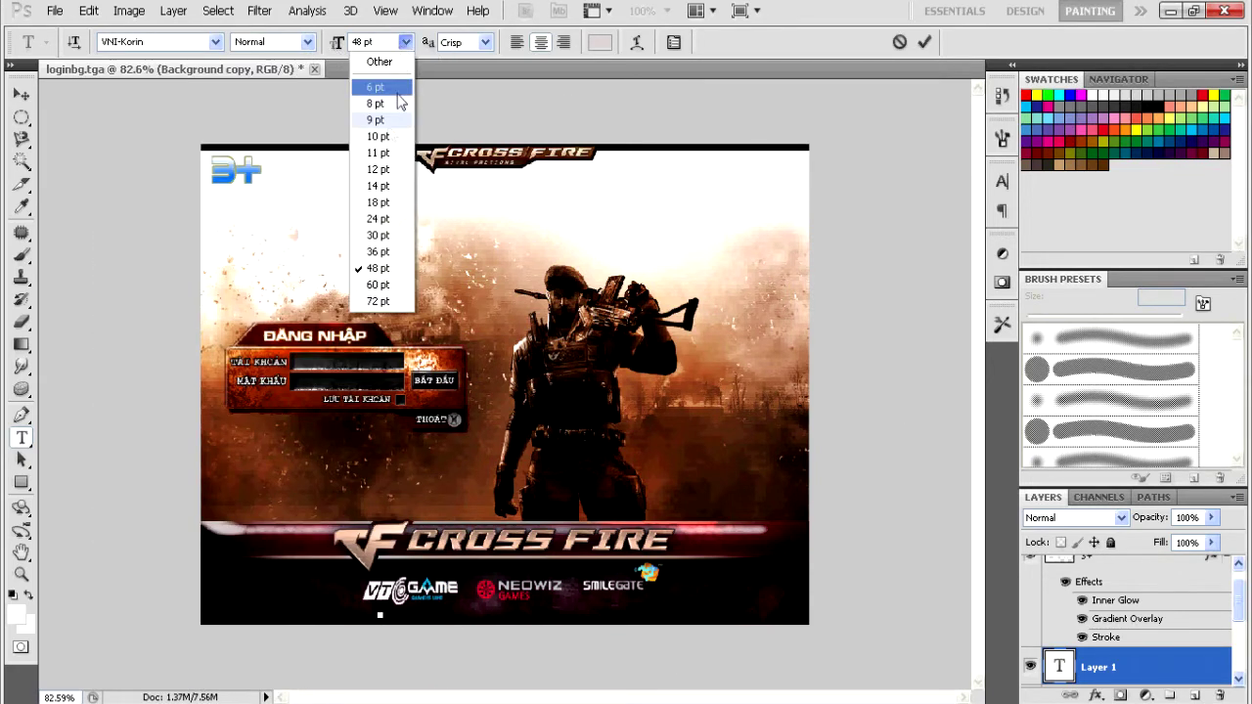
click(389, 217)
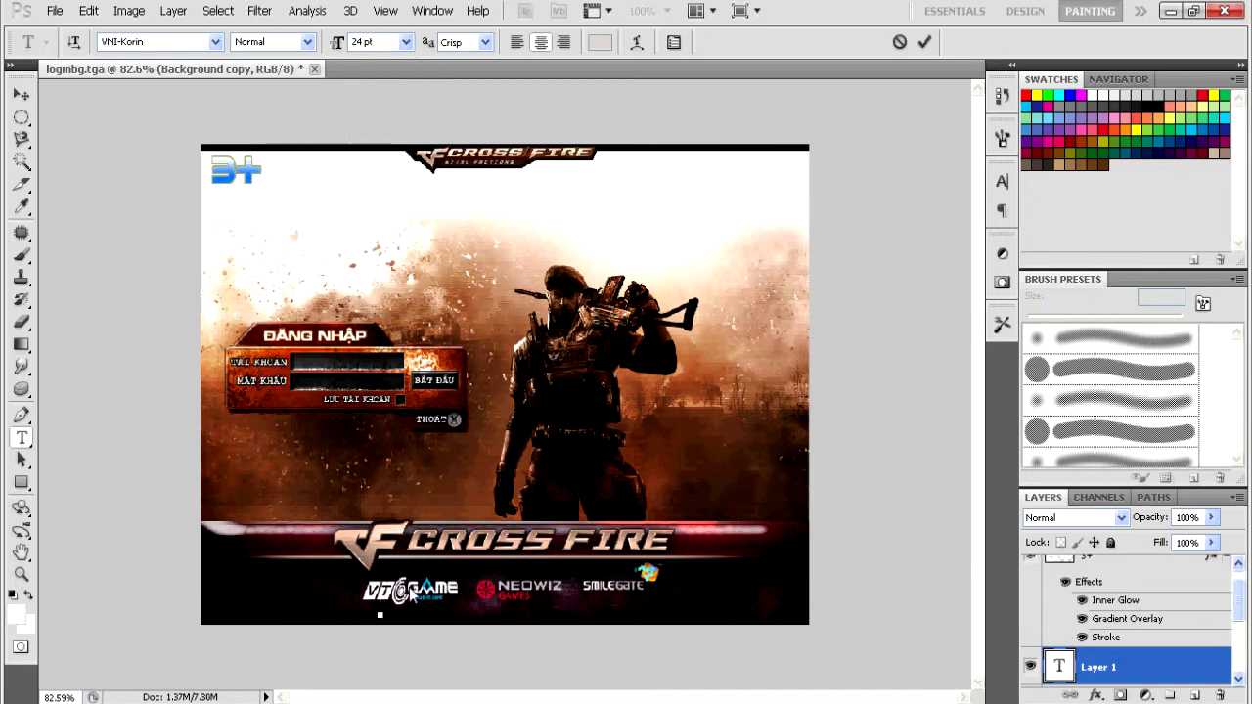
Step: Enter the footer line "Game không giành cho người già và phụ nư đang cho con bú" and commit the text
text(Game không giới hạn cho người già và)
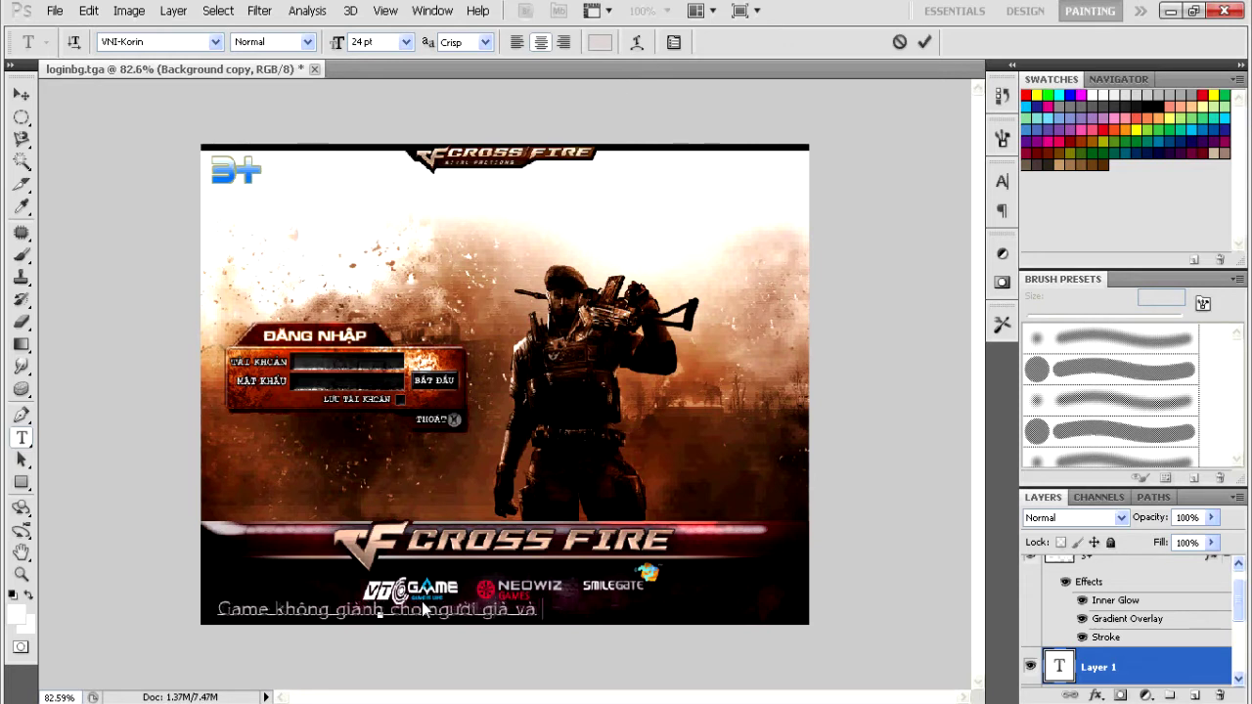
text( phụ nữ đang cho con bú)
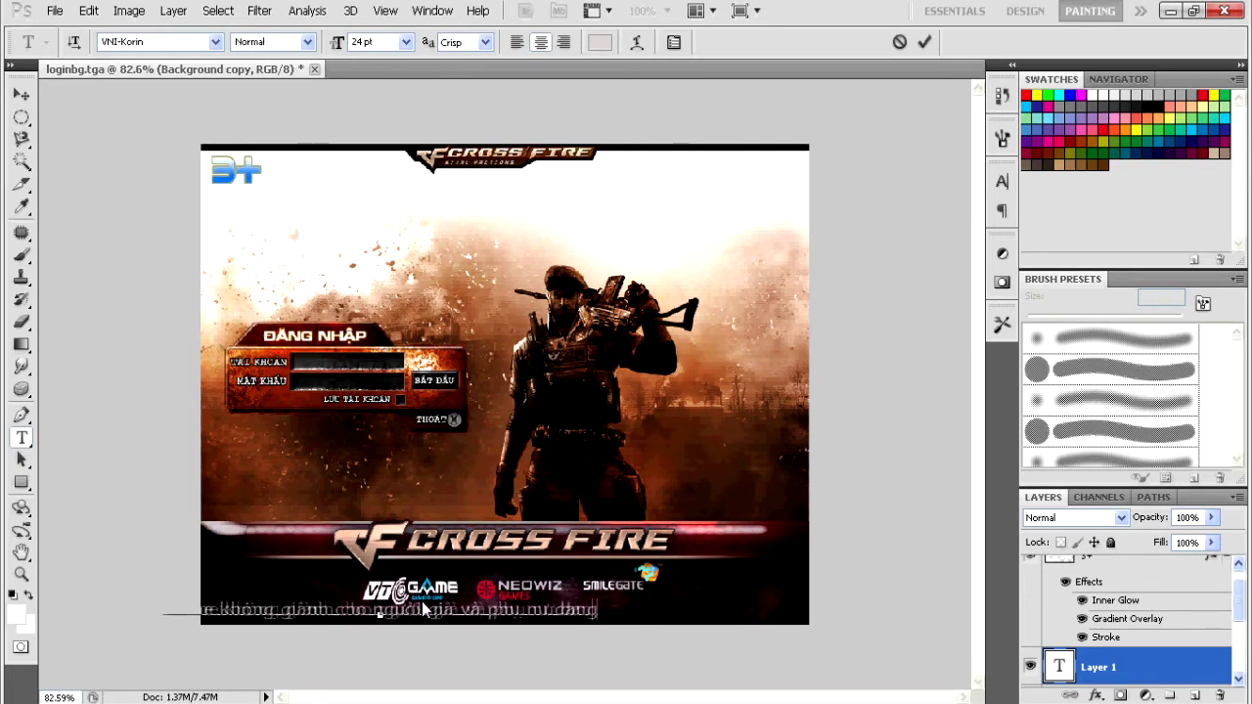
key(ctrl+Return)
Step: Reduce the footer line to 18 pt and move it so it sits centred beneath the company logos
click(406, 42)
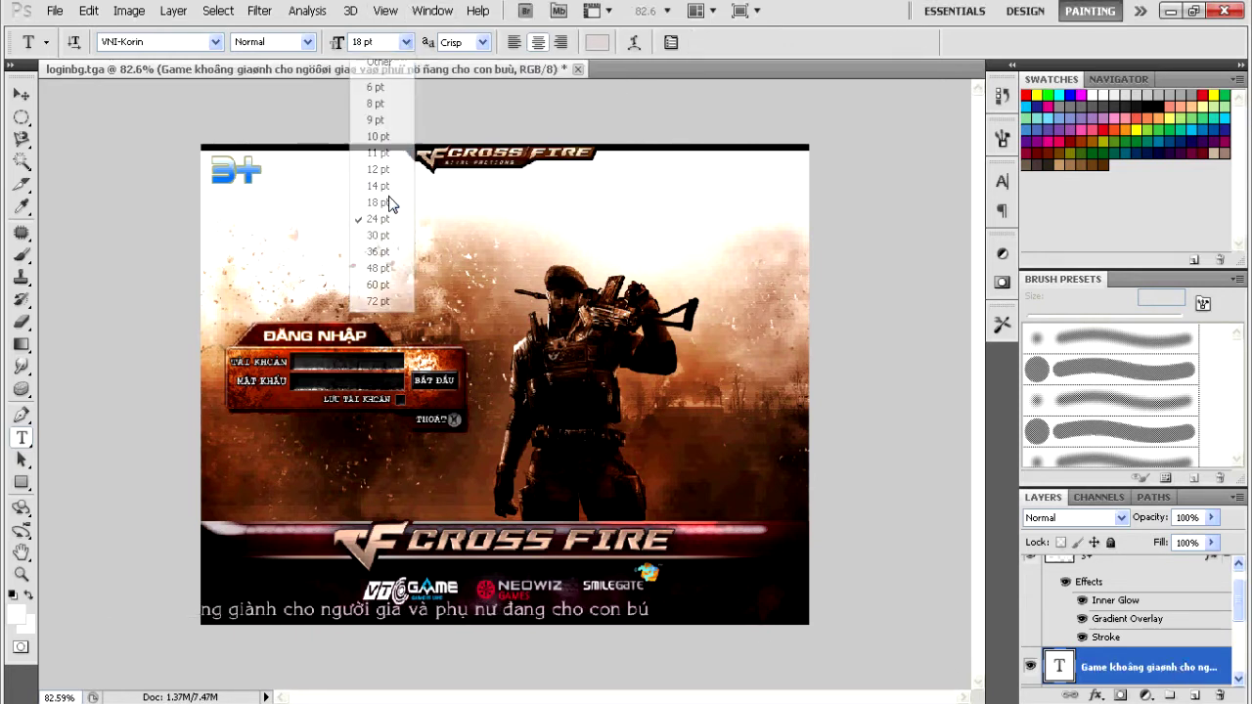
click(388, 201)
click(20, 95)
drag(479, 608, 604, 614)
scroll(606, 621, up, 2)
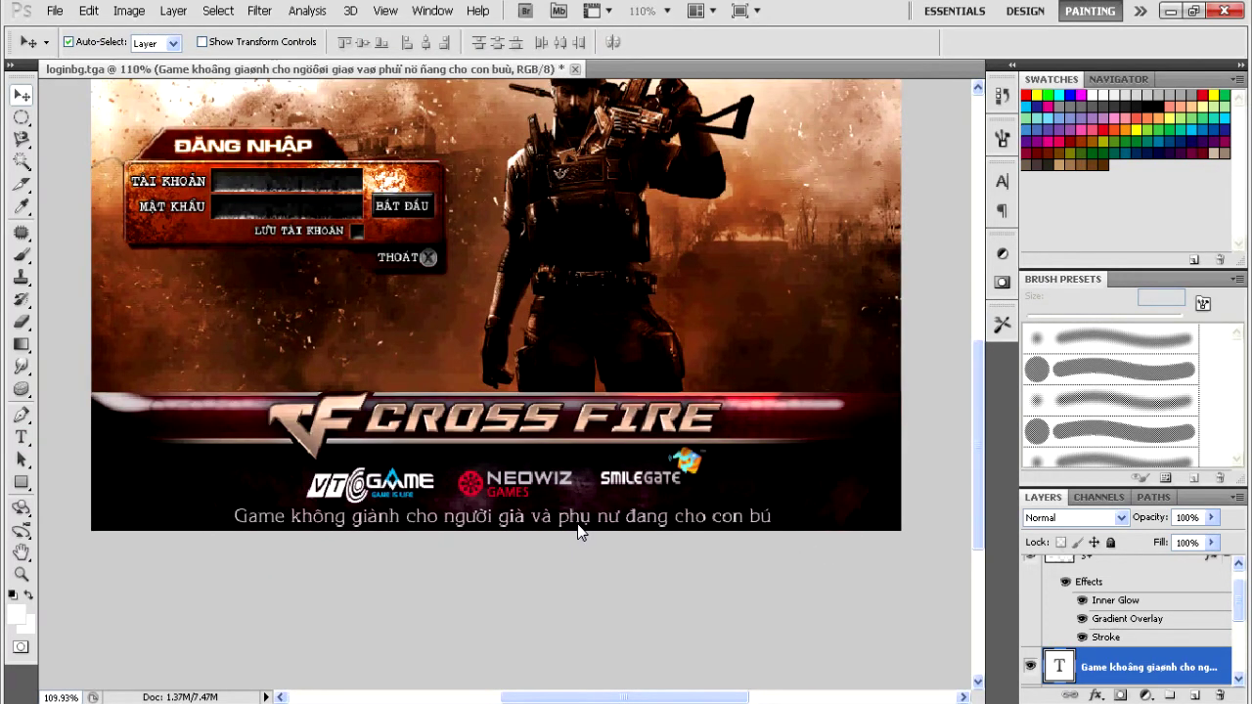
Step: Duplicate the footer text layer and replace the copy's text with a single "~" at 12 pt
drag(1138, 668, 1195, 695)
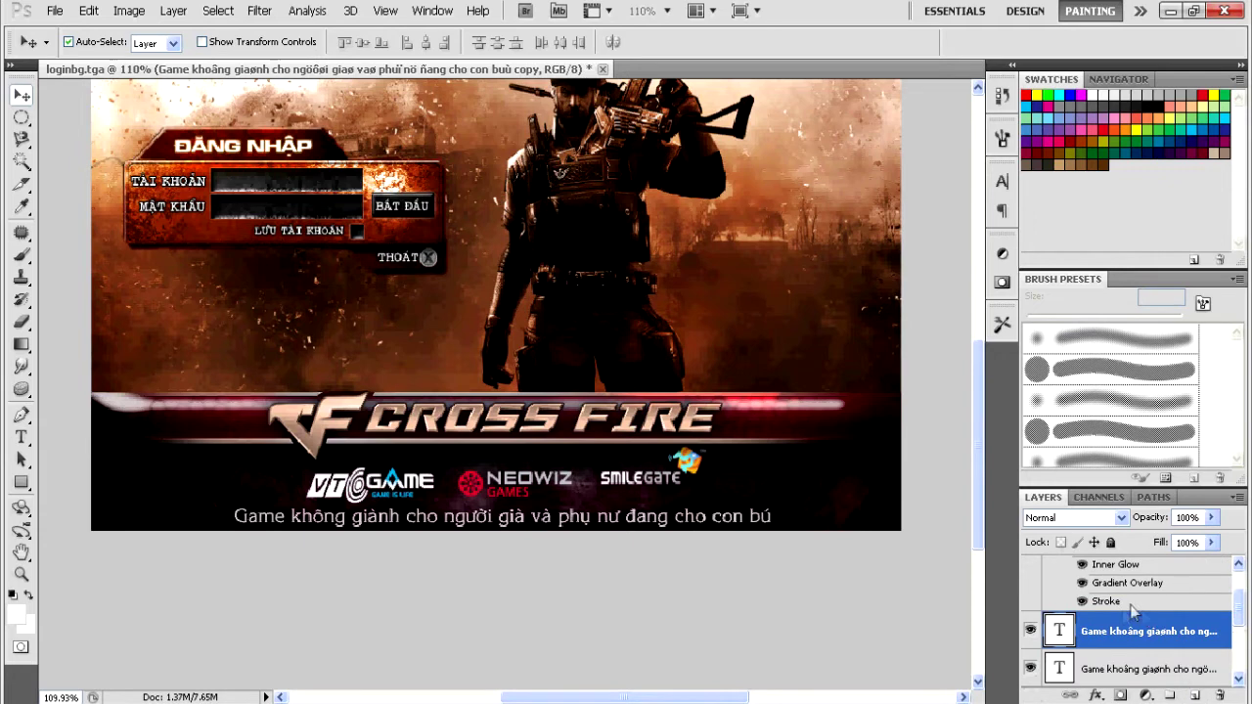
key(t)
triple_click(663, 521)
key(BackSpace)
key(ctrl+a)
click(406, 42)
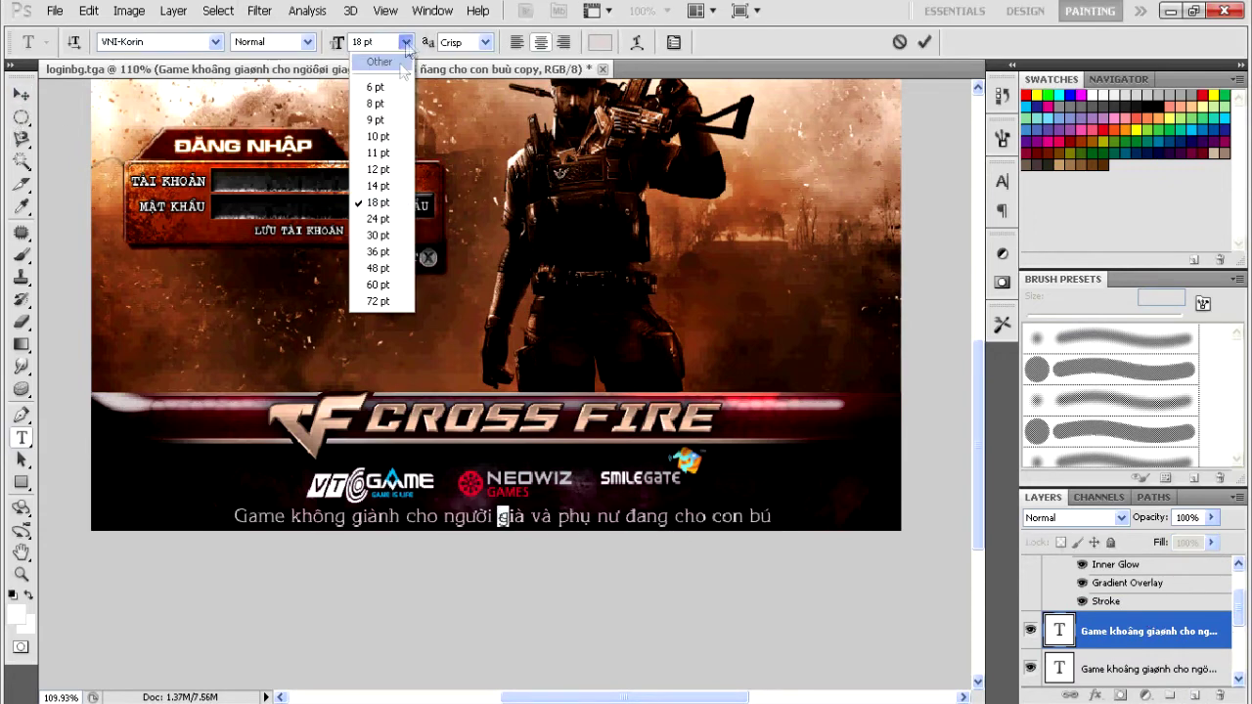
click(385, 171)
Step: Place the "~" above the ư of "nư" in the footer line so the word reads "nữ"
click(20, 94)
drag(521, 523, 593, 515)
click(1132, 641)
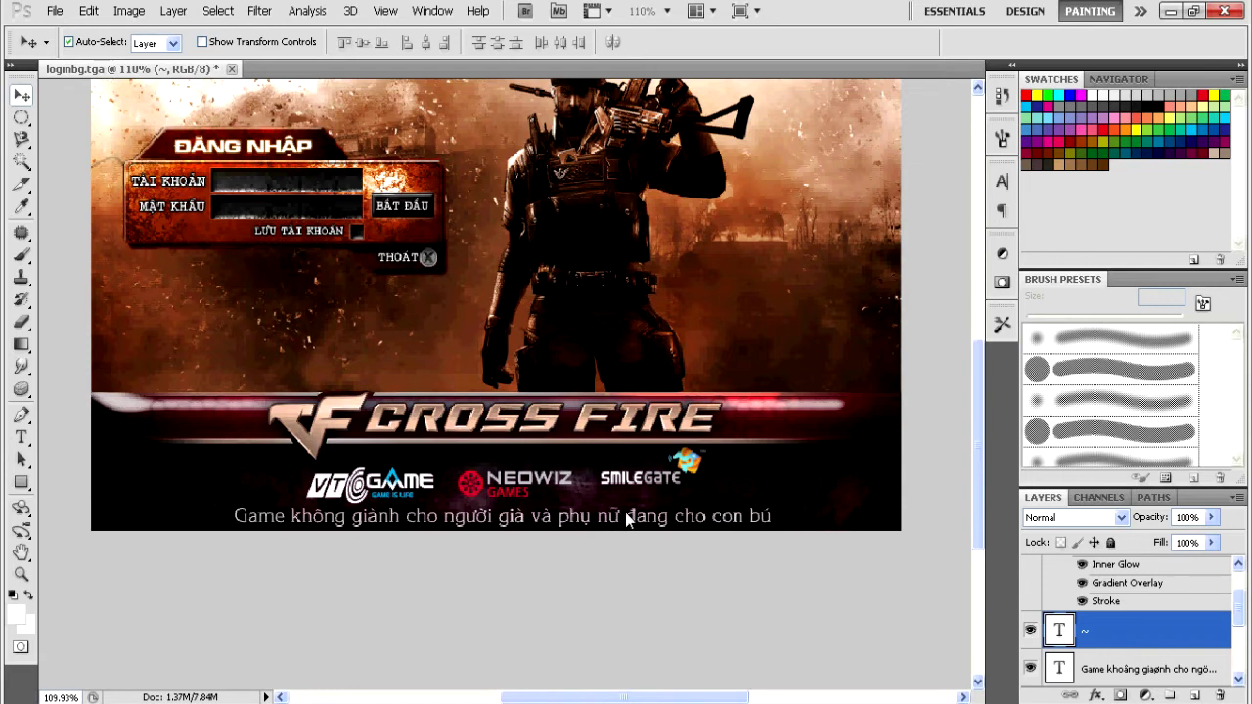
scroll(675, 534, down, 3)
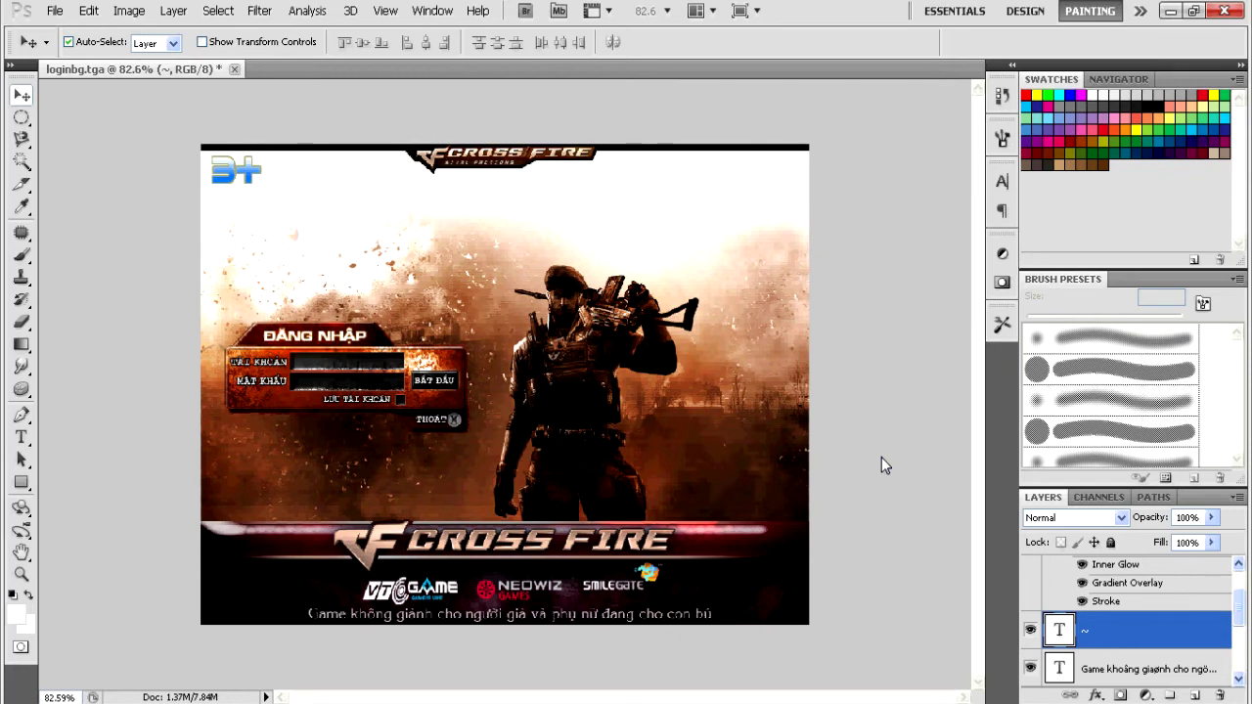
Step: Save the image in Targa format as loginbg.tga in the UI_Login folder
click(58, 12)
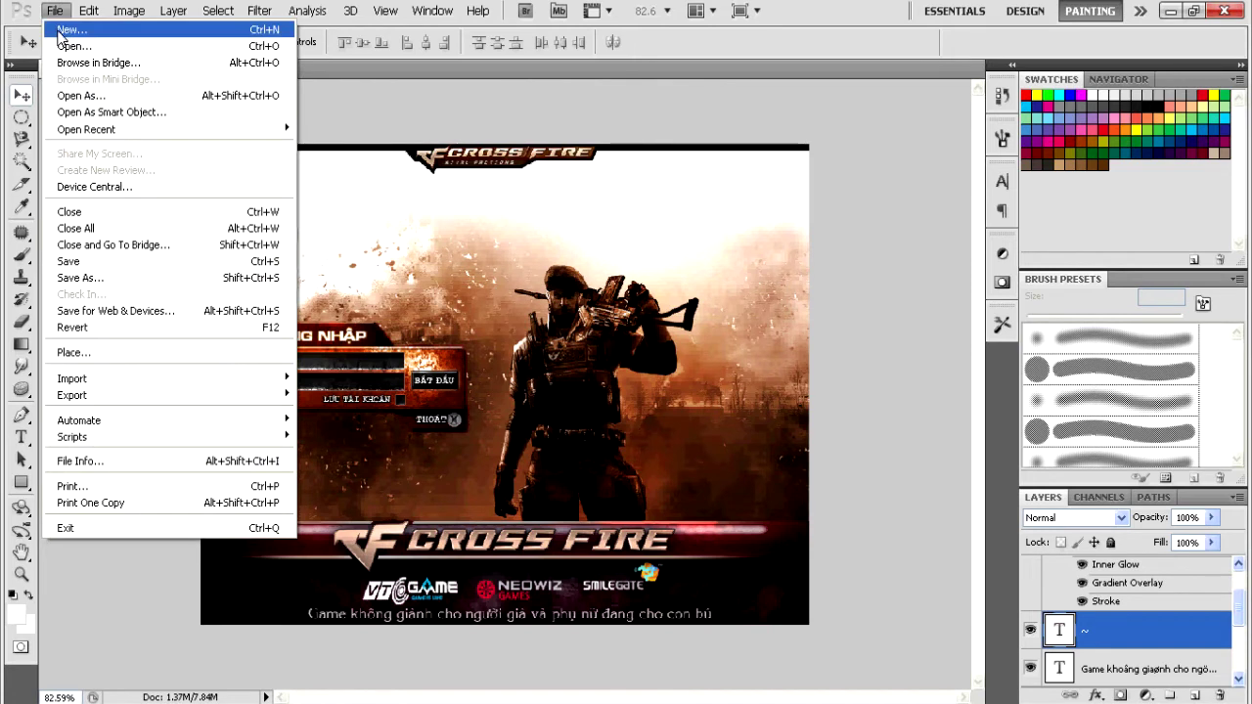
click(151, 267)
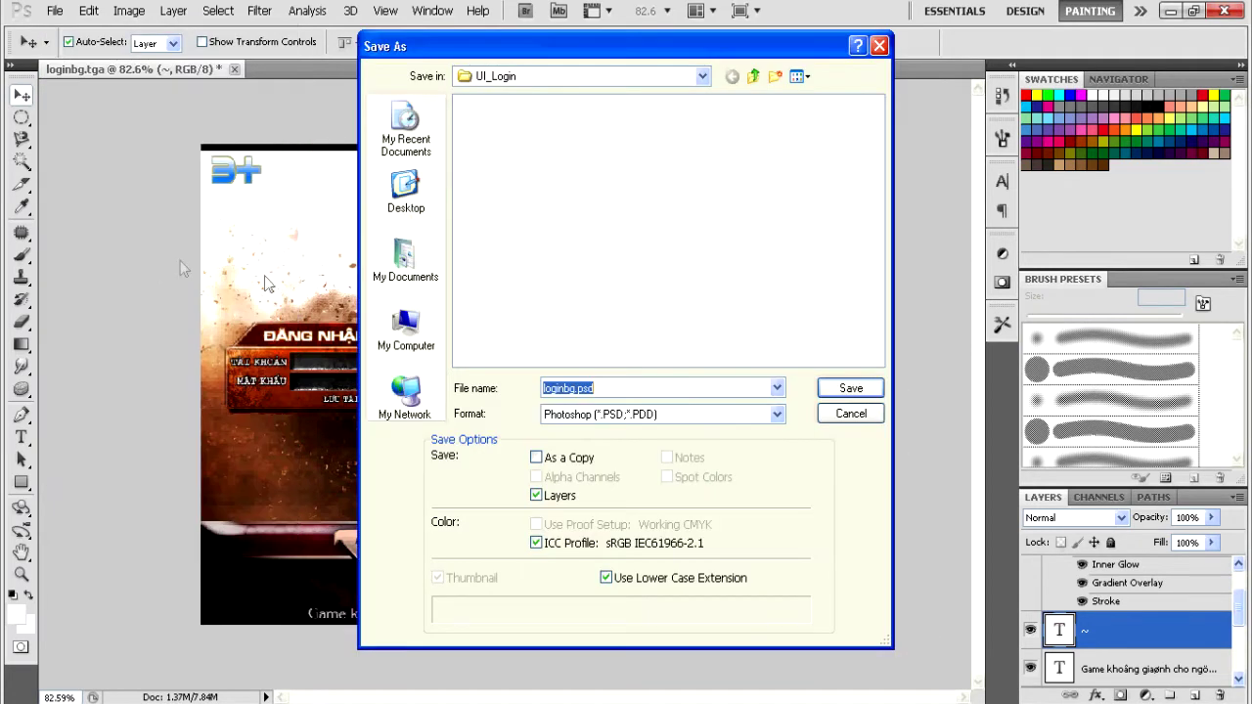
click(675, 416)
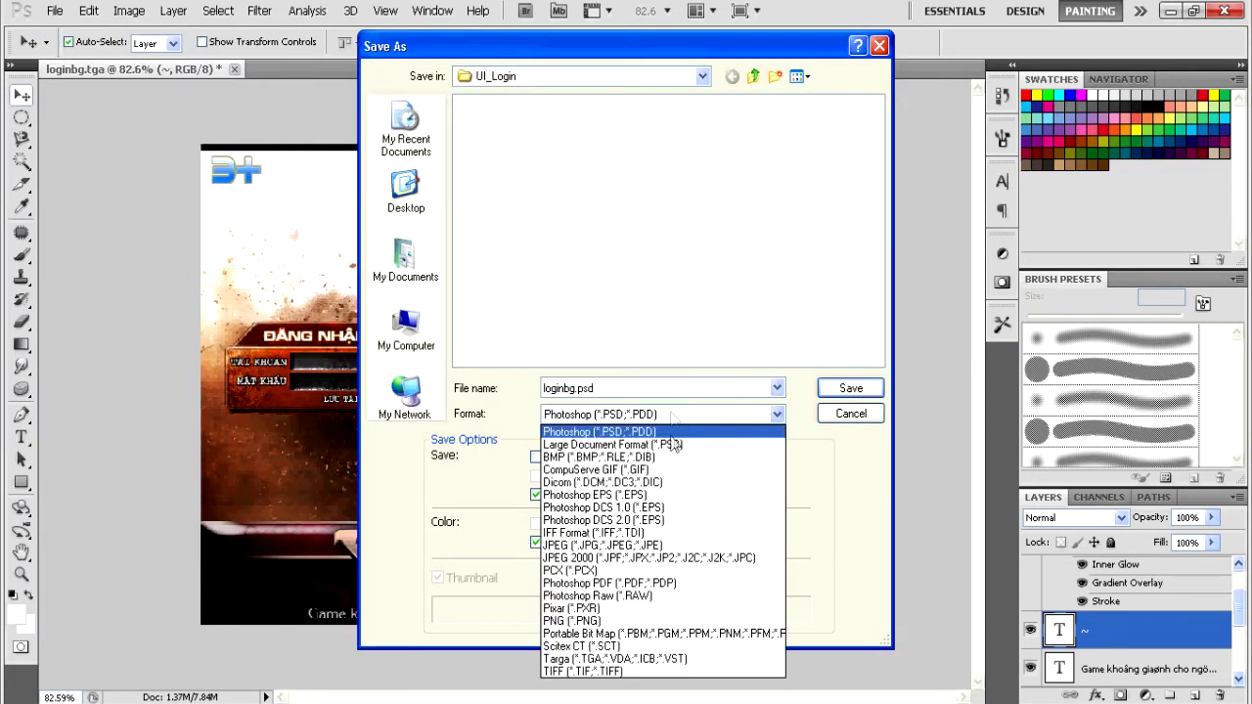
click(687, 659)
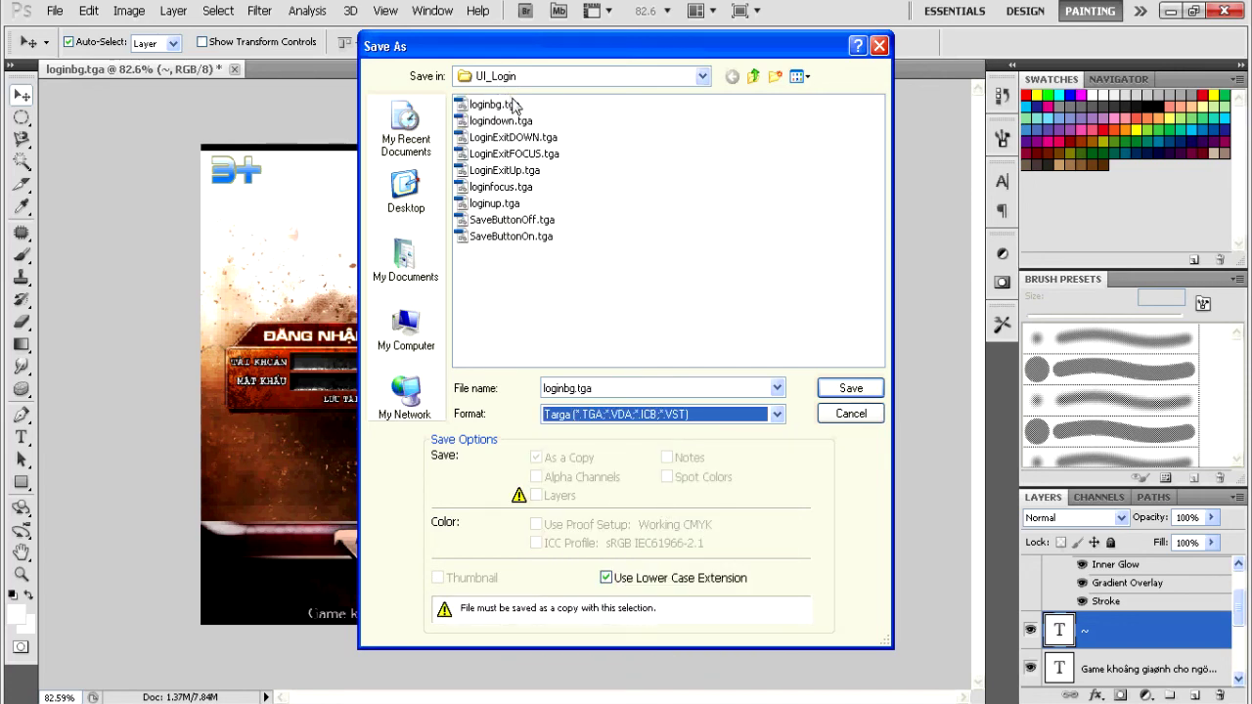
click(700, 78)
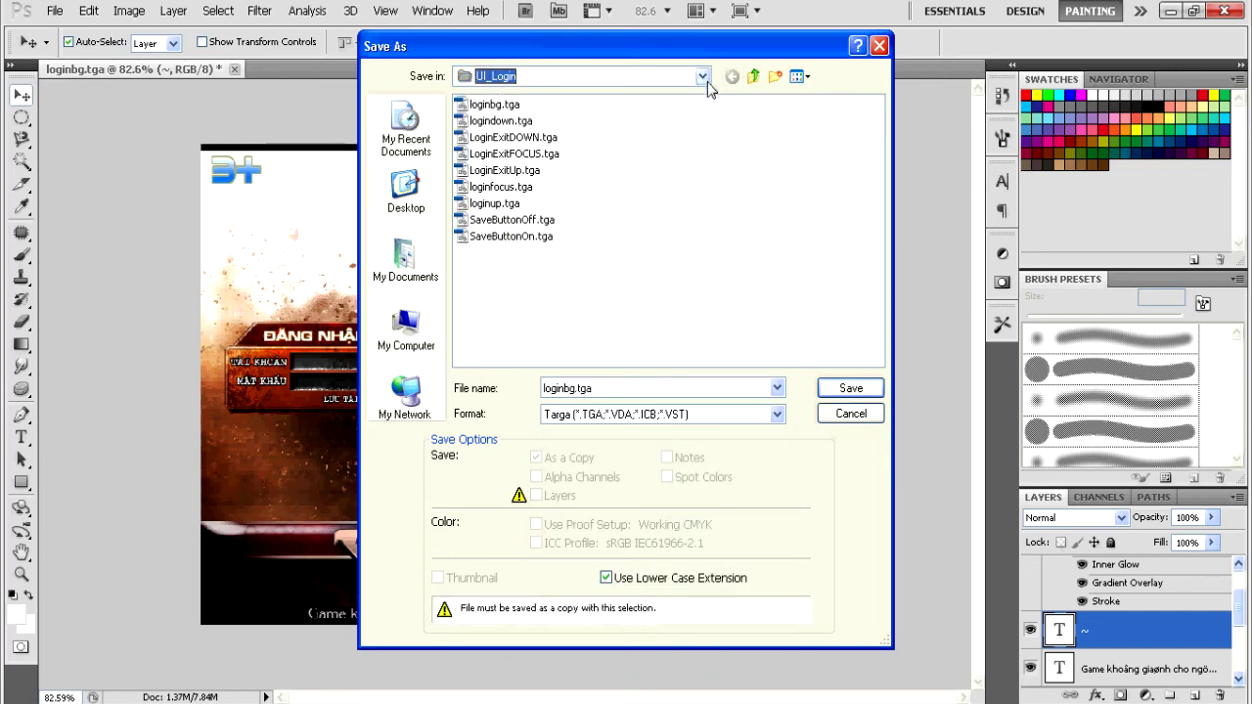
click(704, 78)
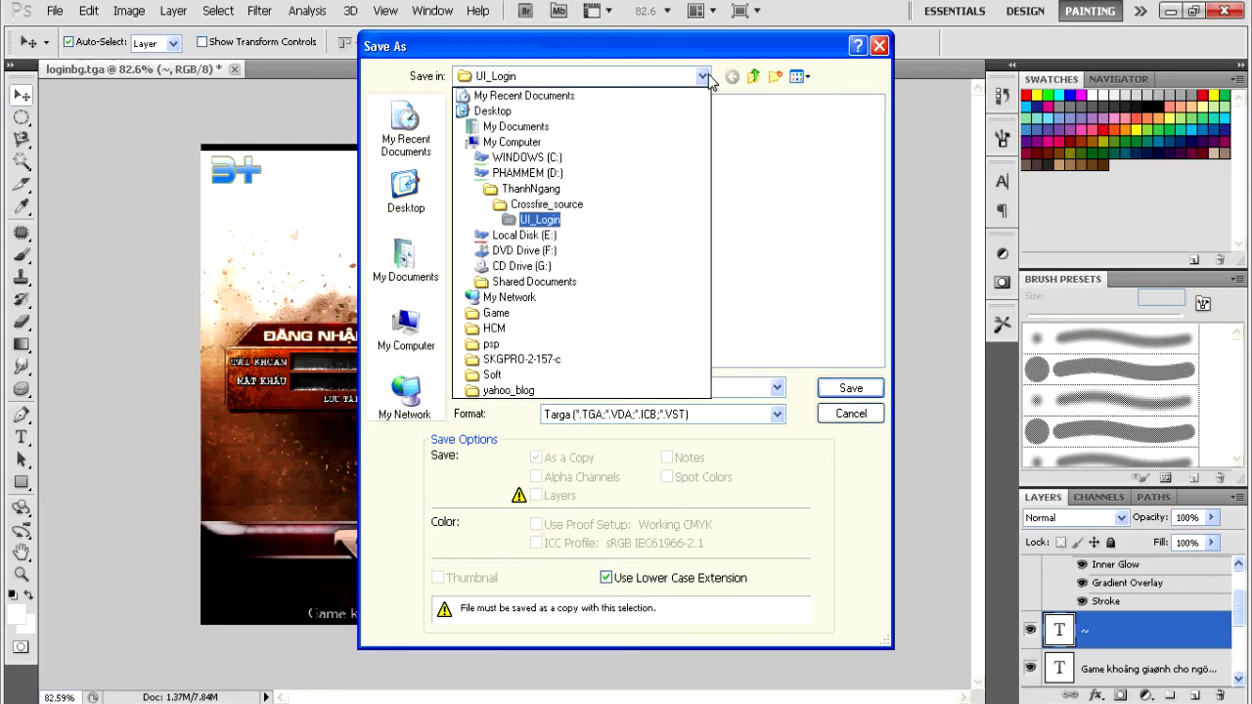
click(709, 76)
click(861, 387)
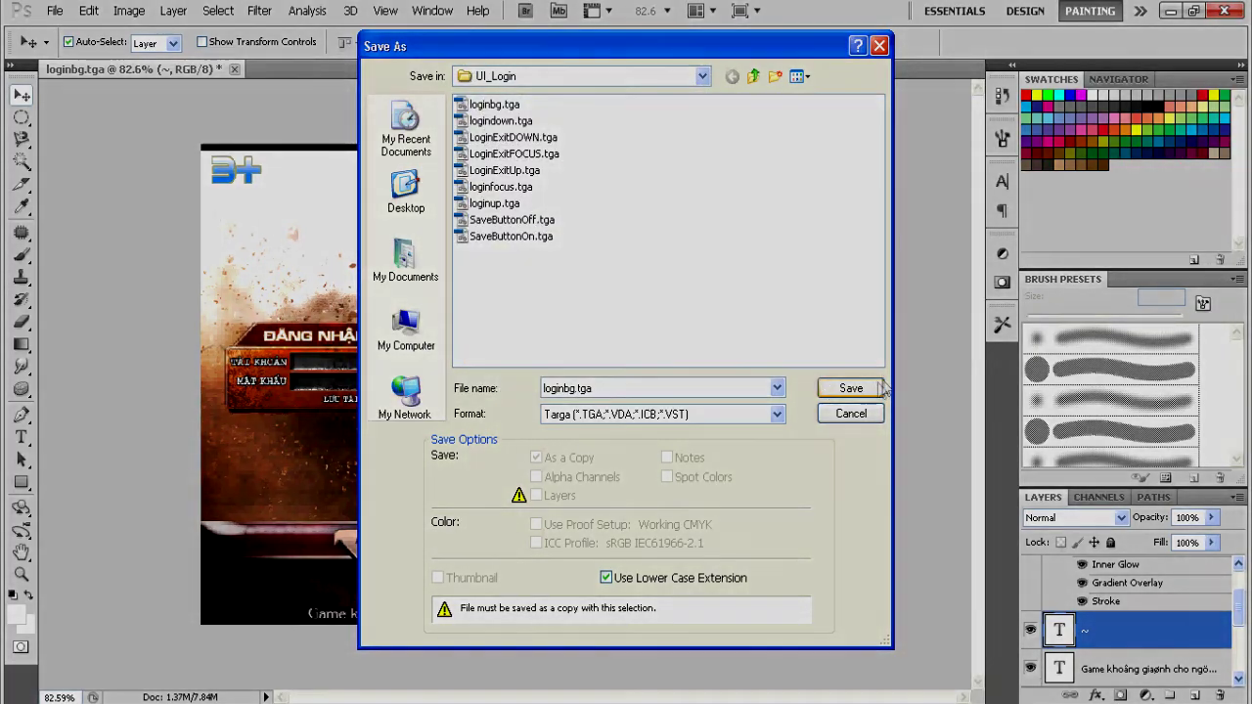